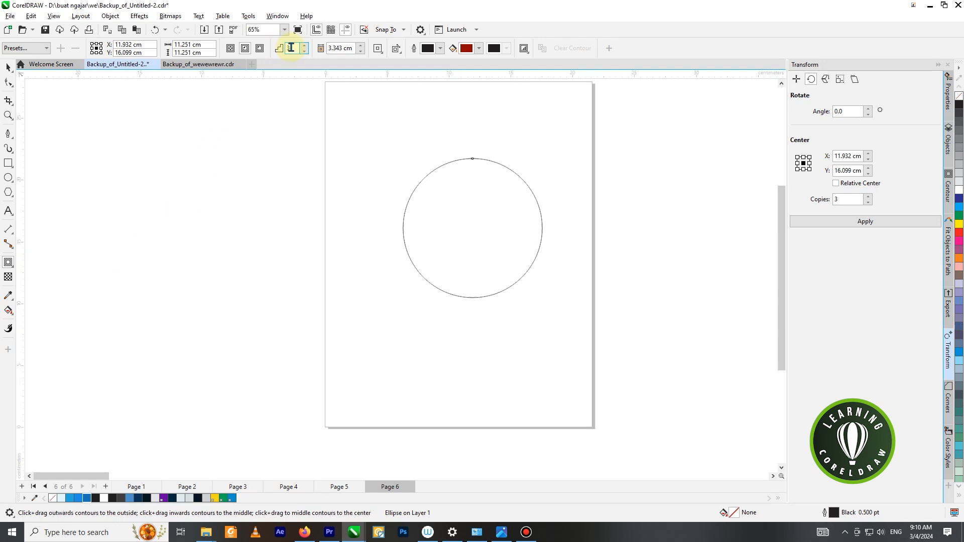
Apply a three-step inward contour to the circle with an offset of about 0.976 cm
drag(474, 227, 444, 212)
key(ctrl+z)
scroll(461, 210, up, 2)
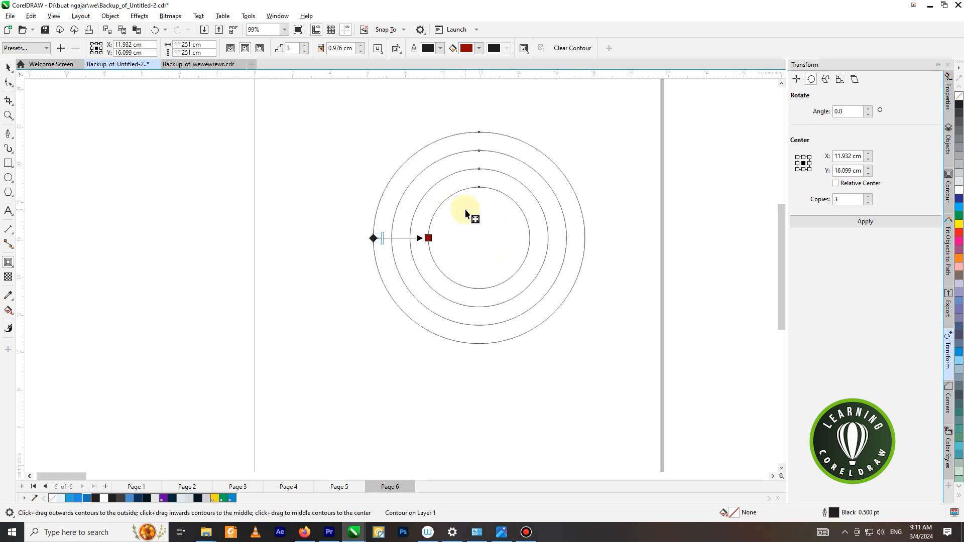
Break the contour apart from the original circle
right_click(466, 213)
click(507, 217)
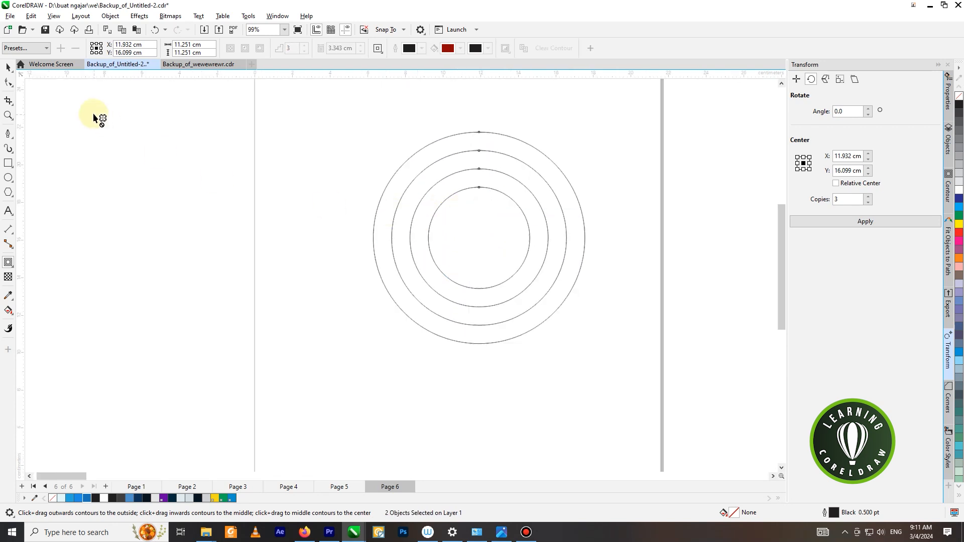
click(8, 71)
click(241, 147)
Ungroup the three inner contour circles into separate ellipses
scroll(559, 225, down, 2)
click(497, 231)
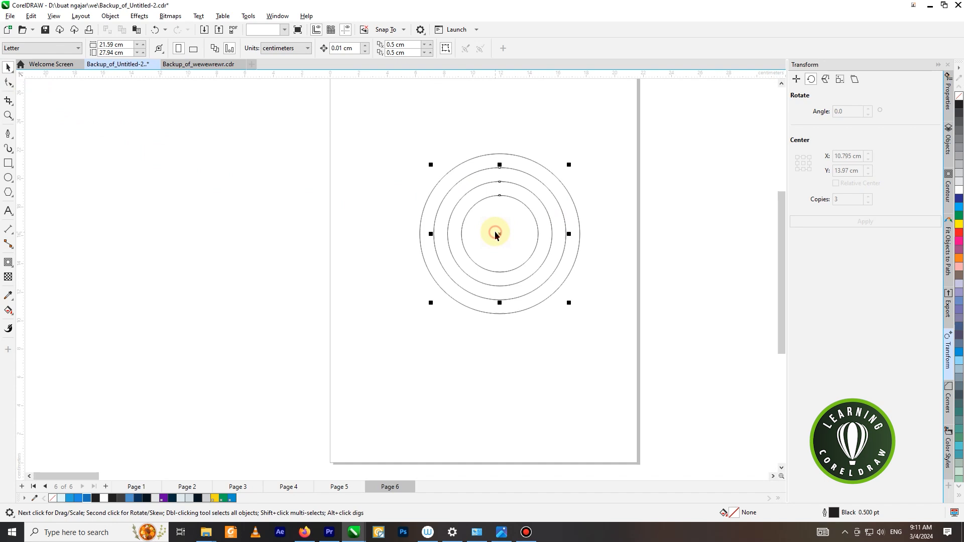
scroll(497, 224, up, 1)
scroll(497, 224, up, 1)
drag(503, 222, 599, 230)
key(ctrl+z)
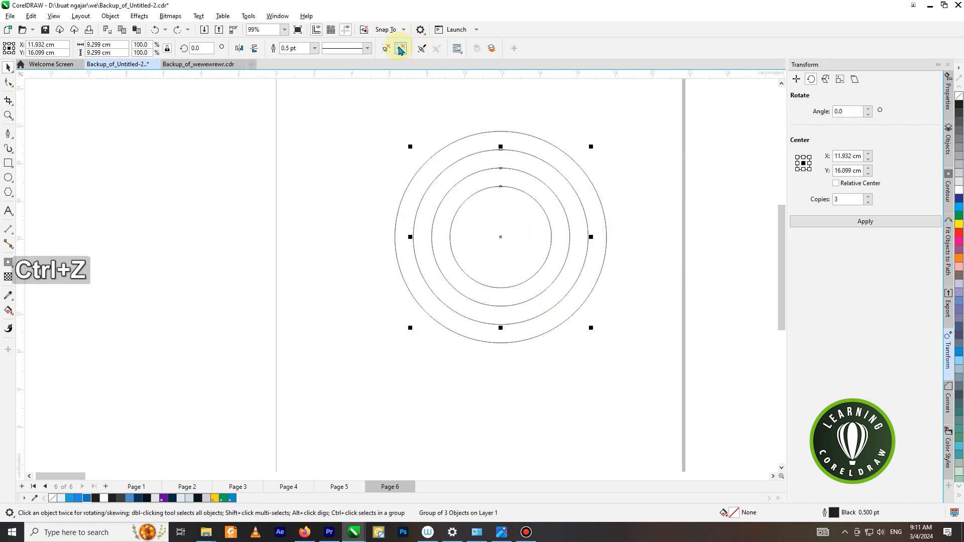
click(386, 48)
click(575, 150)
Align the three inner circles at their bottom edges, with the largest of them as the reference
click(514, 188)
scroll(499, 155, up, 2)
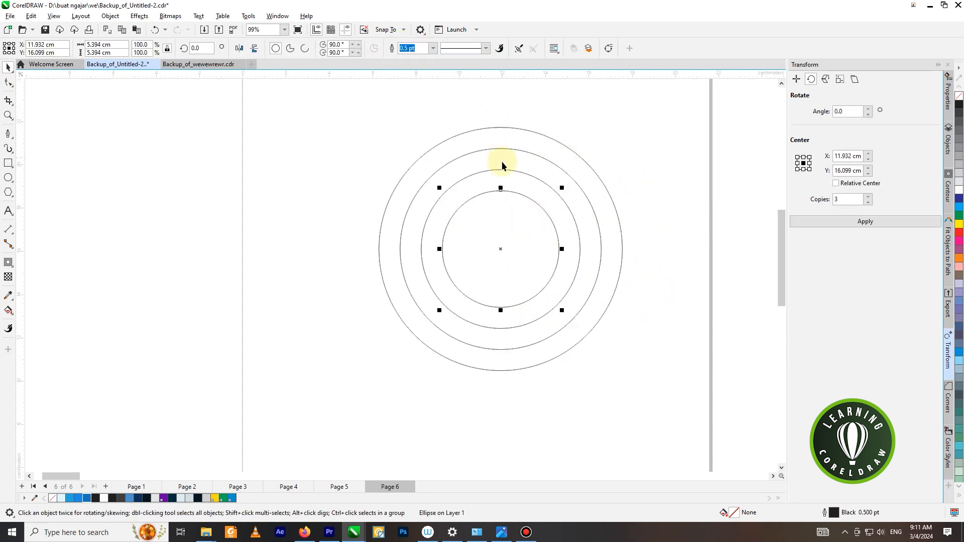
shift+click(511, 173)
shift+click(503, 149)
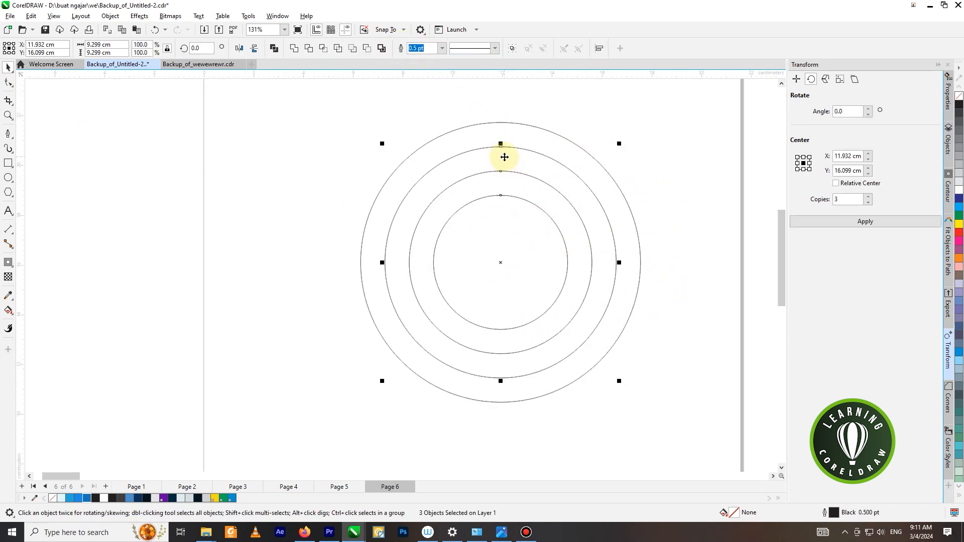
key(b)
scroll(510, 160, down, 2)
click(630, 179)
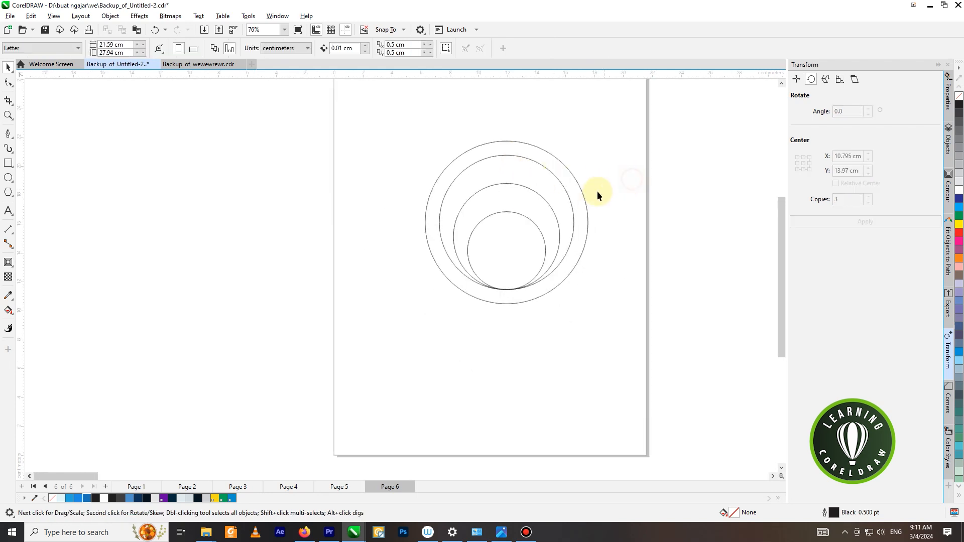
Enlarge the outermost circle about its centre until it nearly spans the page width
click(579, 198)
drag(588, 142, 681, 91)
click(437, 182)
scroll(535, 206, up, 1)
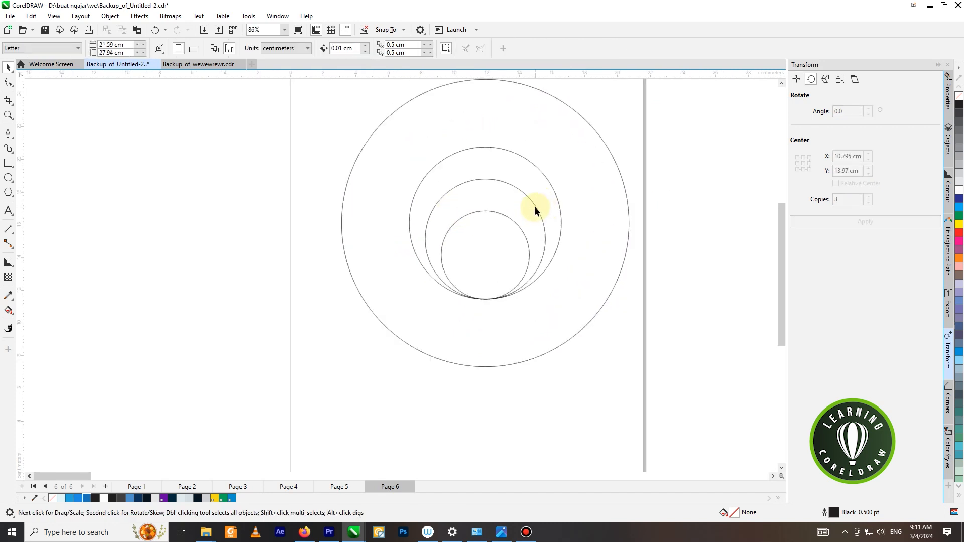
Draw a vertical straight line about 29.9 cm long through the middle of the circles with the Pen tool
click(10, 136)
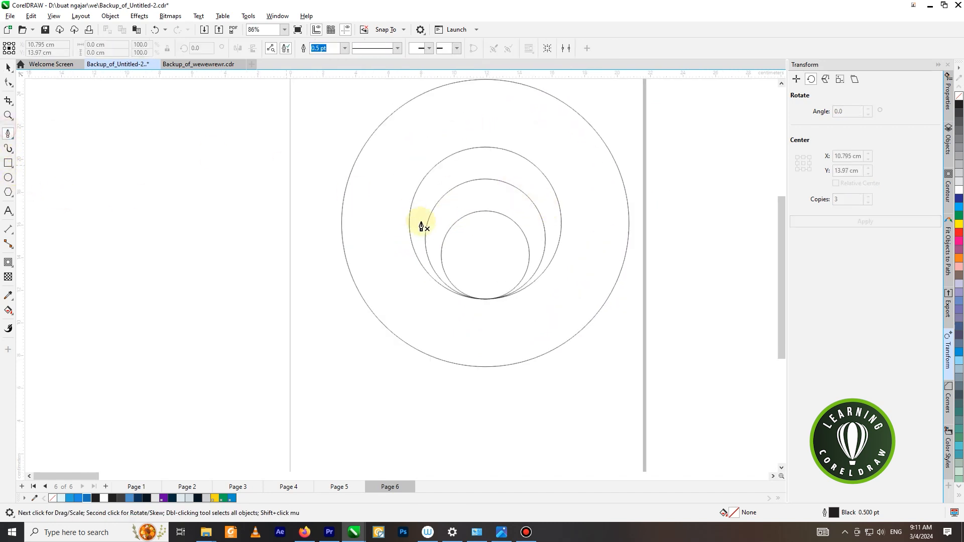
scroll(452, 246, down, 3)
click(457, 120)
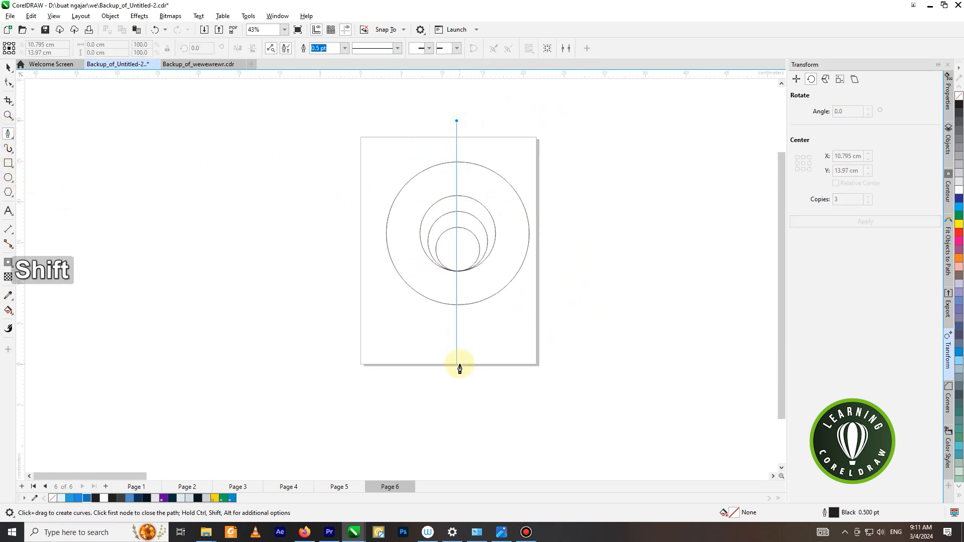
click(459, 368)
key(Escape)
click(10, 70)
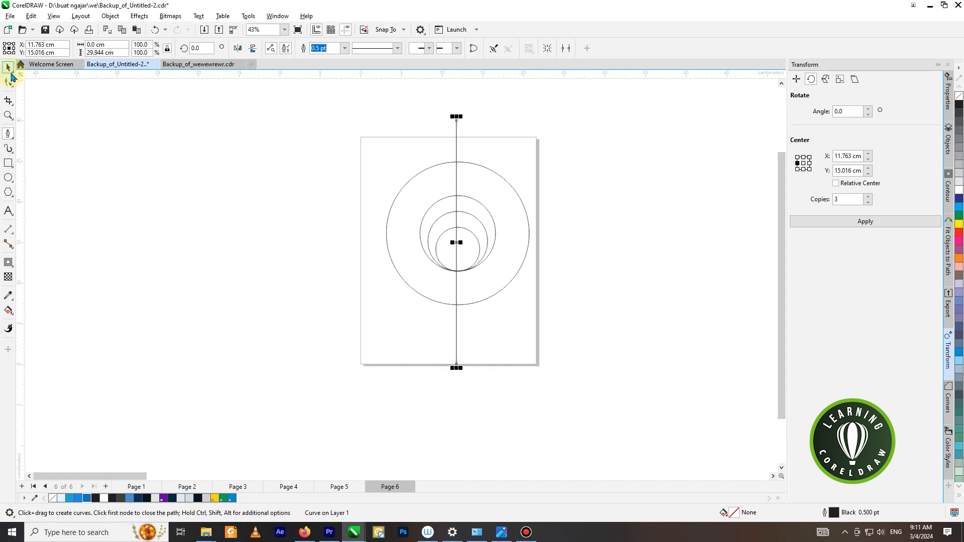
Move the vertical line so its midpoint snaps to the centre of the smallest circle
scroll(471, 253, up, 2)
drag(436, 234, 436, 243)
scroll(447, 237, down, 1)
scroll(448, 237, up, 2)
Duplicate the vertical line in place and rotate the copy 90 degrees
right_click(451, 241)
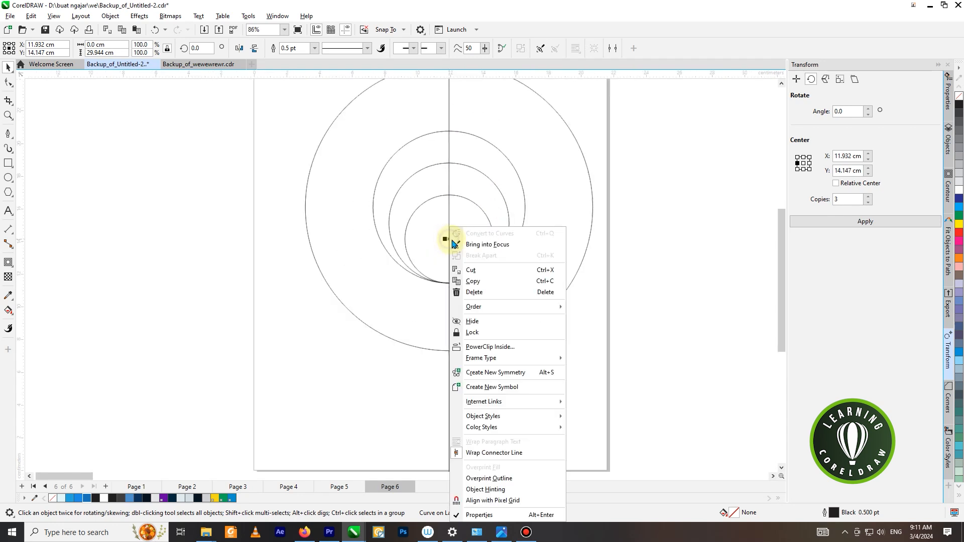
click(472, 281)
right_click(700, 237)
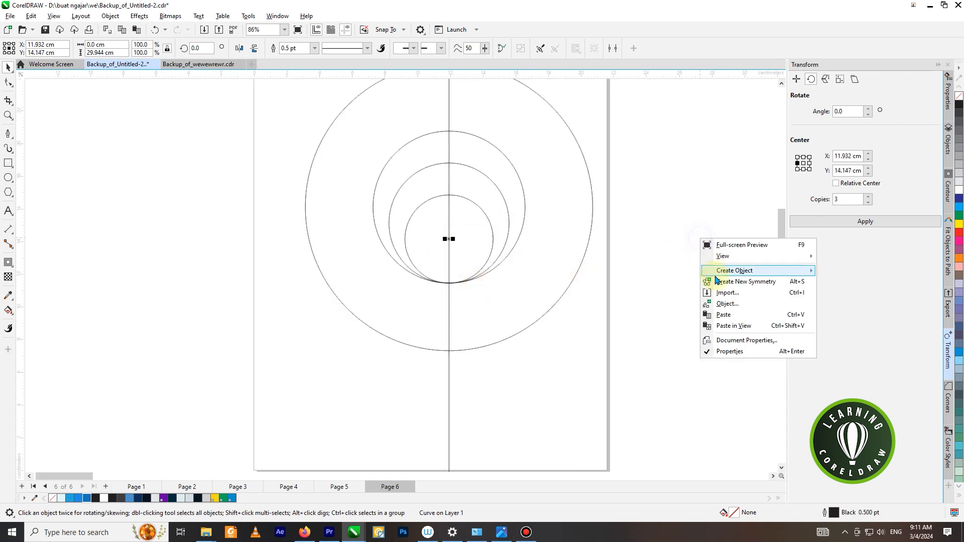
click(733, 312)
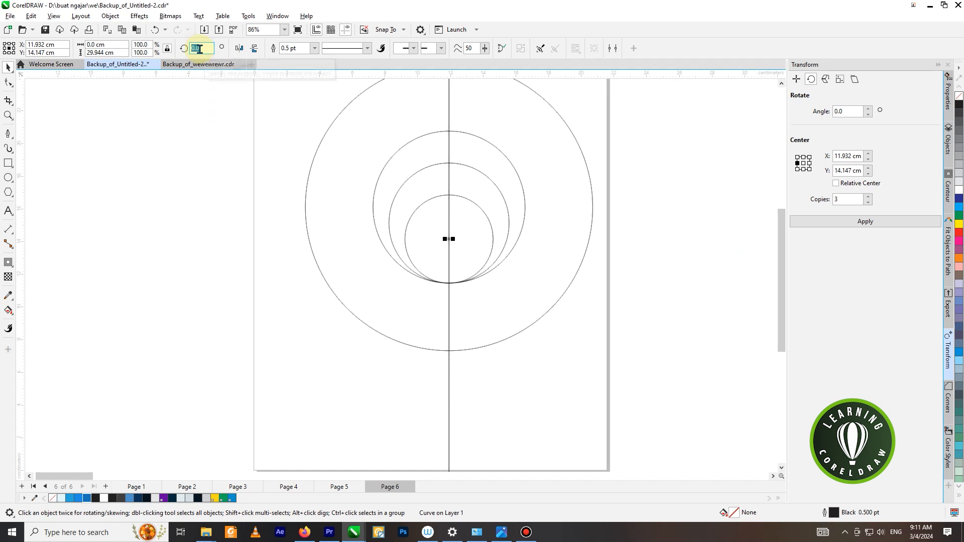
text(90)
key(Return)
scroll(474, 182, down, 3)
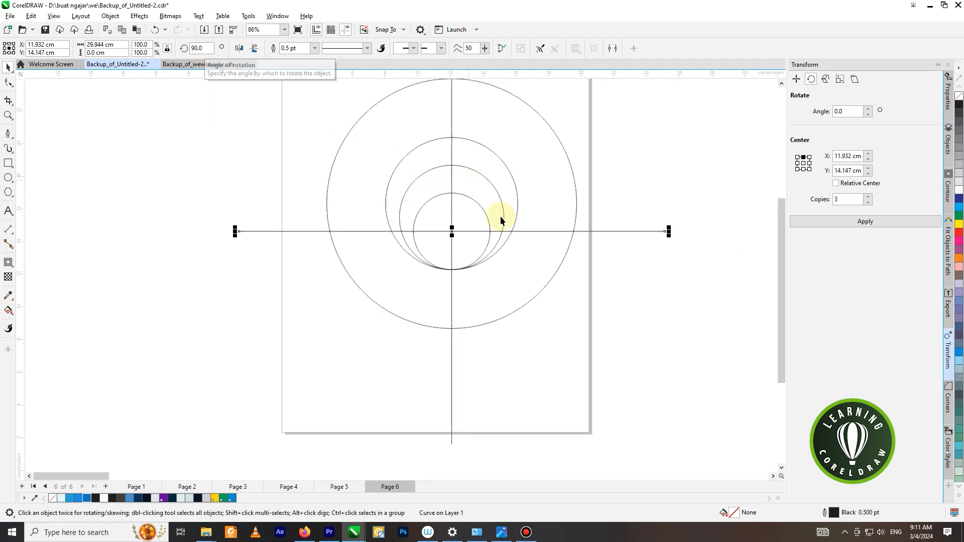
Create two rotated copies of the horizontal line about its centre, at about 29 and 60 degrees from horizontal
click(607, 224)
click(606, 235)
click(607, 234)
drag(622, 228, 601, 168)
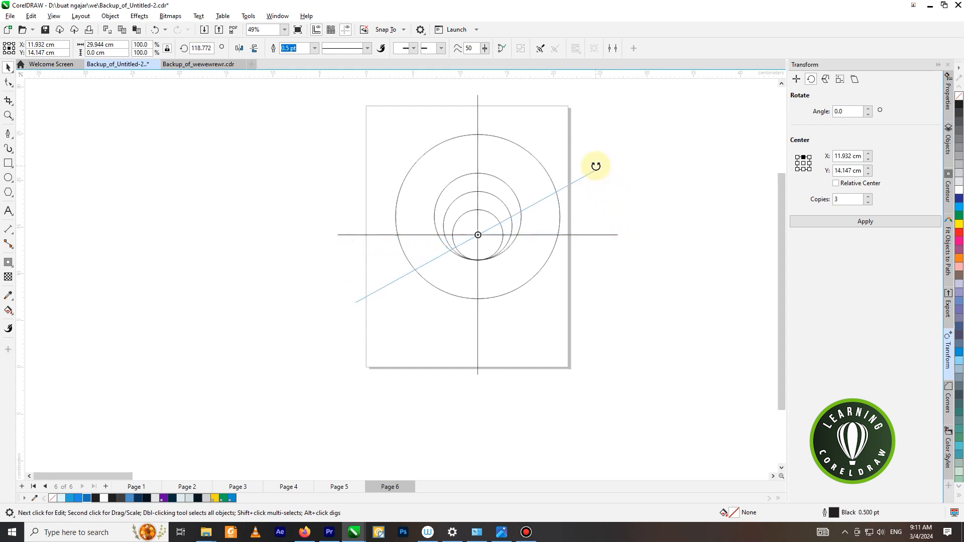
key(space)
drag(604, 166, 537, 142)
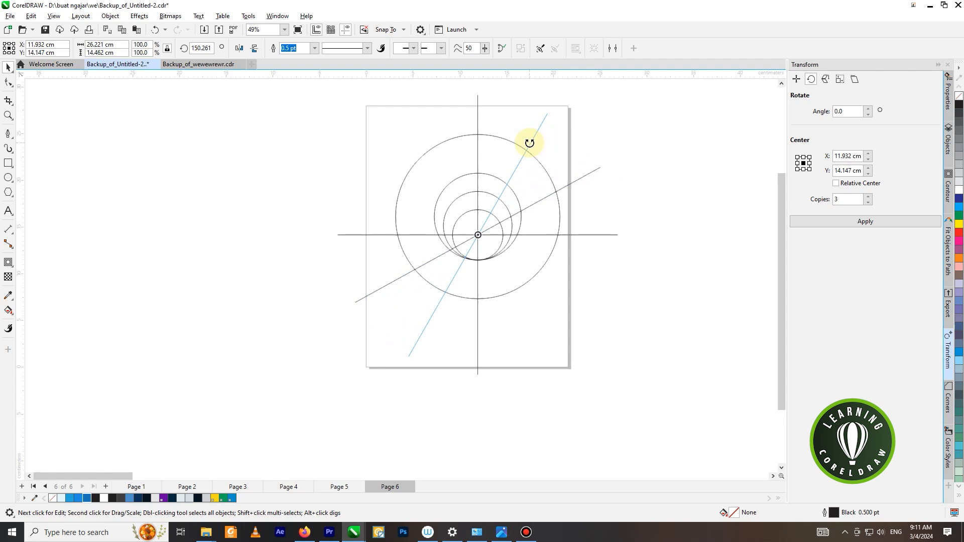
click(680, 301)
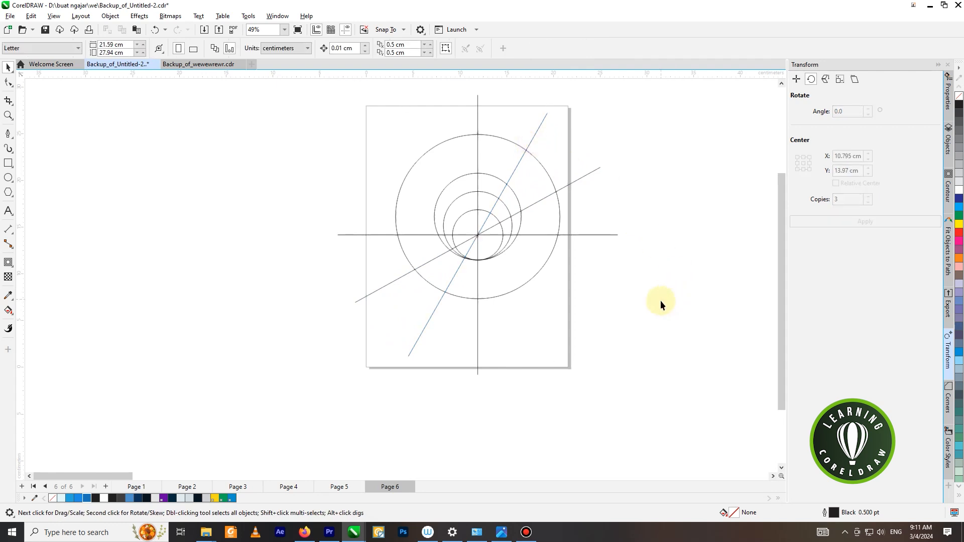
Smart Fill the four sections in the left half of the smallest circle with blue
click(11, 312)
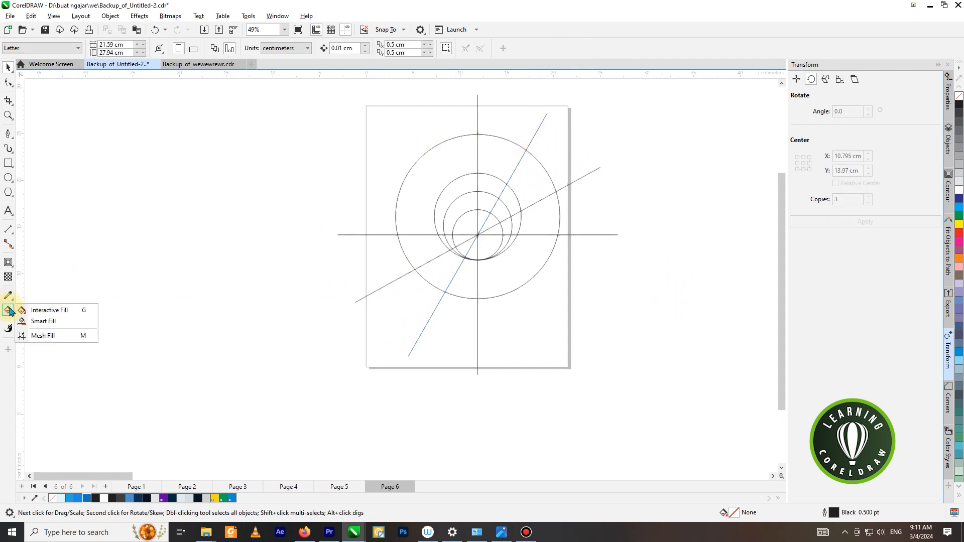
click(49, 320)
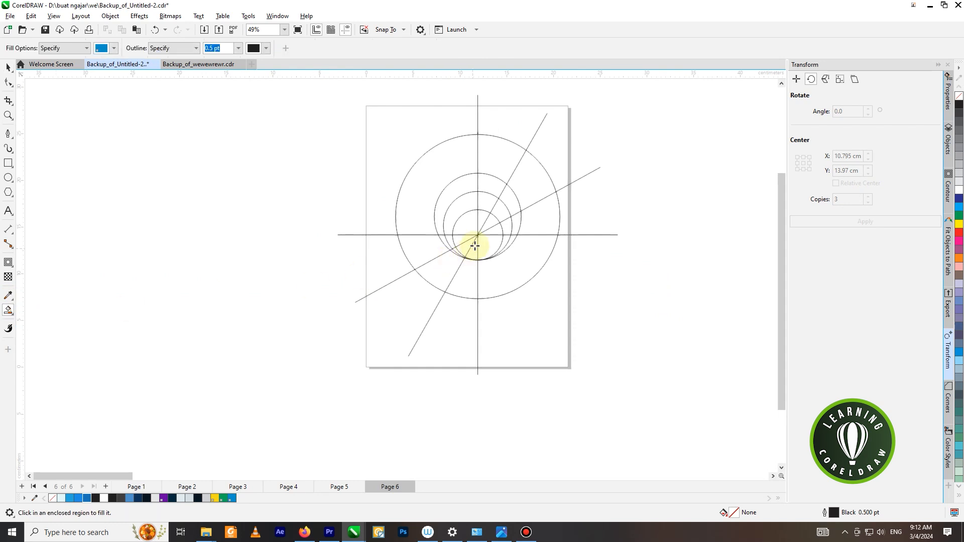
scroll(471, 241, up, 5)
click(451, 227)
click(425, 276)
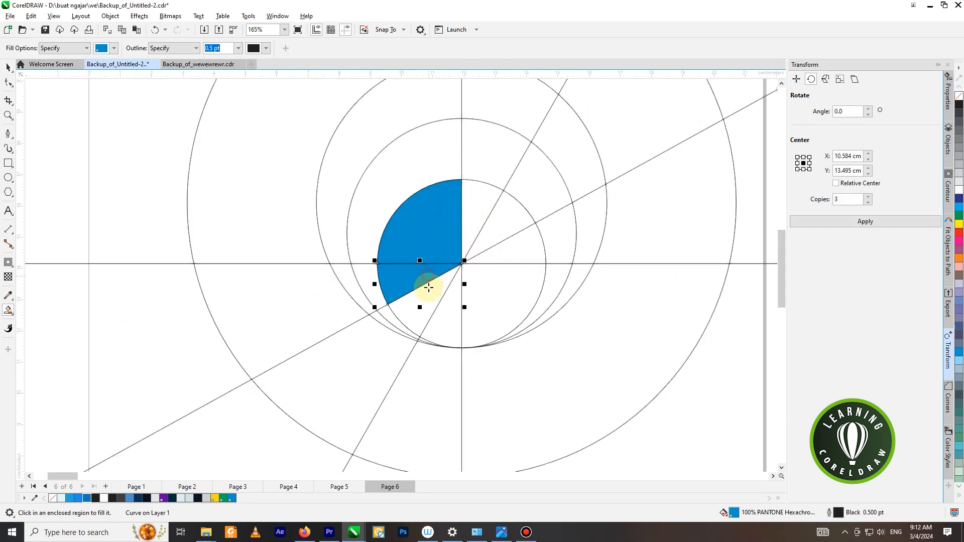
click(425, 301)
click(446, 320)
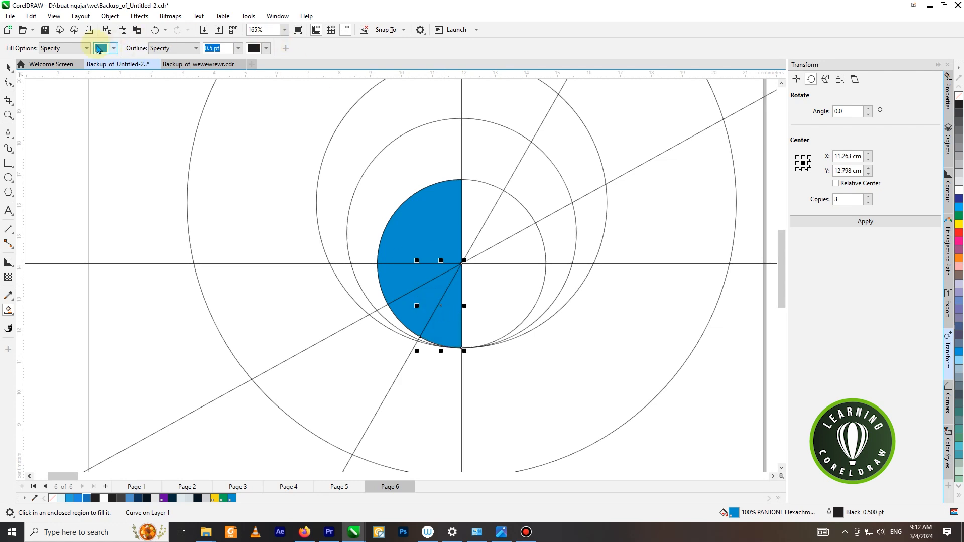
Set the Smart Fill colour to pink and fill the left crescent sections between the smallest and second-smallest circles
click(99, 48)
click(121, 123)
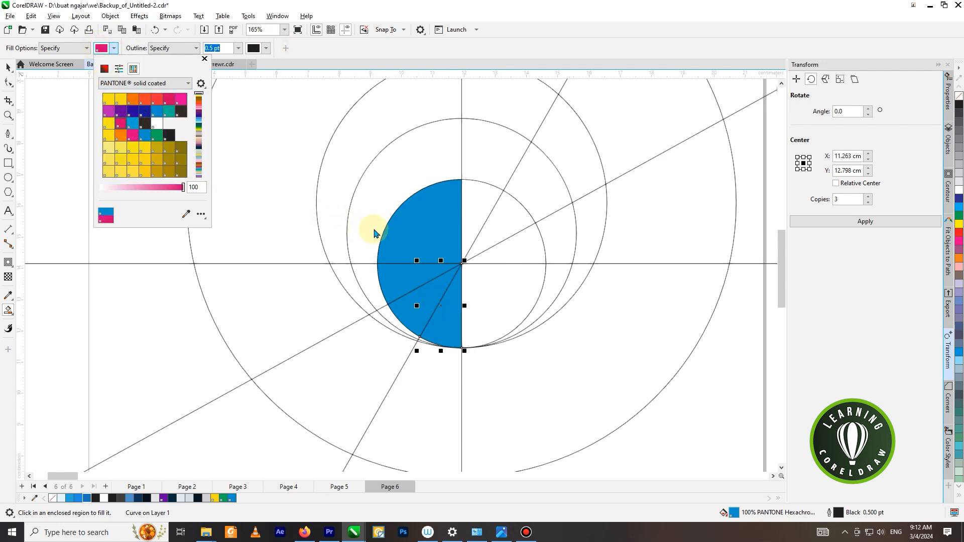
click(372, 218)
click(371, 215)
click(372, 292)
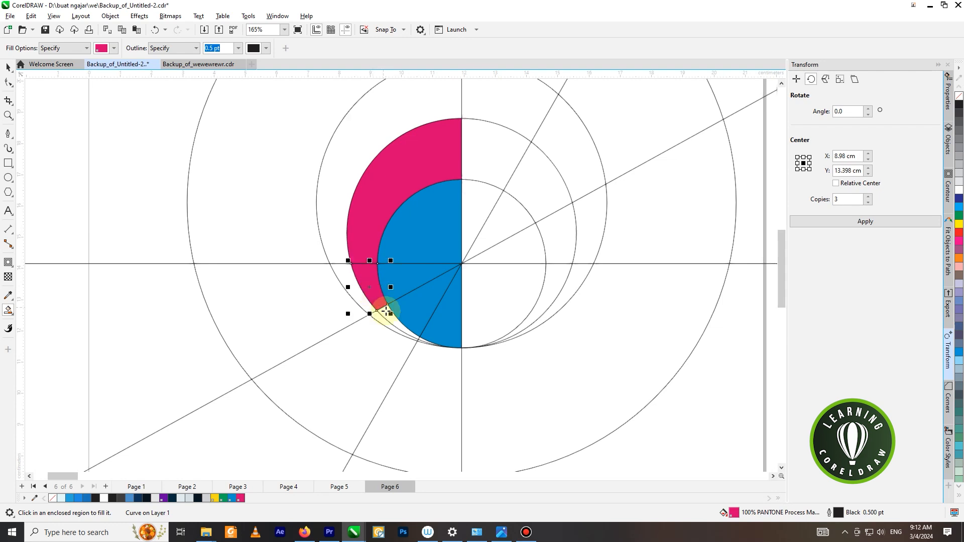
scroll(396, 332, up, 2)
click(416, 336)
scroll(416, 335, up, 2)
scroll(438, 346, up, 1)
click(458, 363)
scroll(491, 316, down, 5)
scroll(500, 303, down, 2)
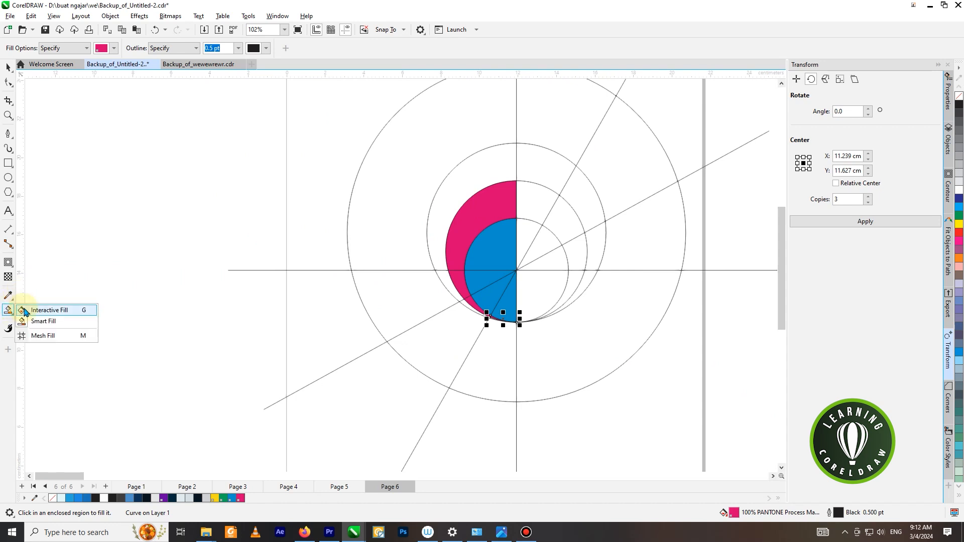
Set the Smart Fill colour to orange and fill the lower-left quarter of the largest circle, including the thin slivers beside the pink crescent
click(102, 48)
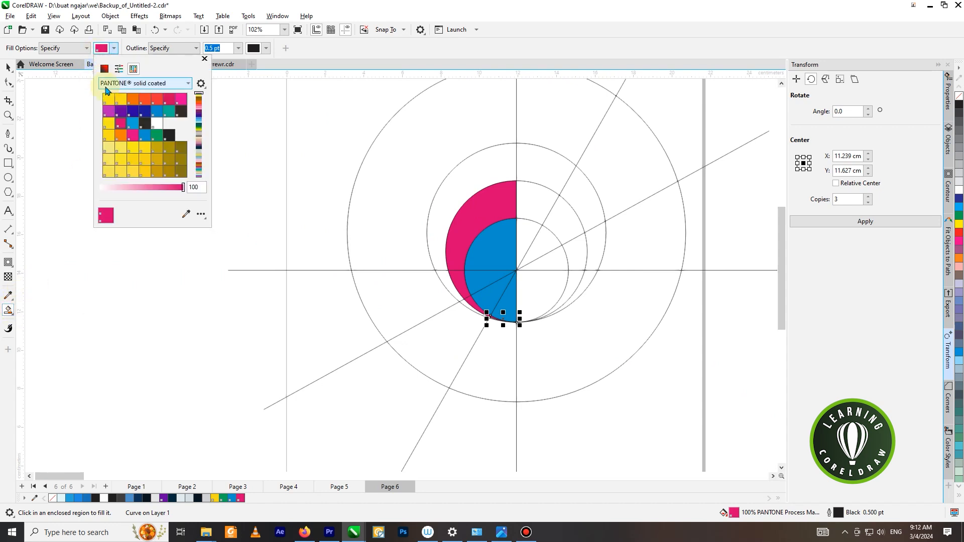
click(108, 123)
click(121, 135)
click(404, 302)
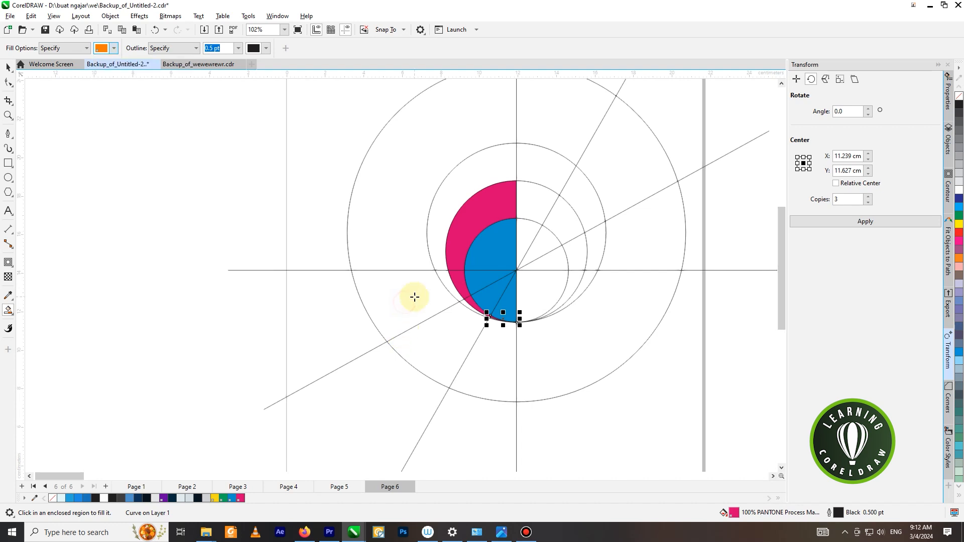
click(414, 296)
scroll(457, 289, up, 2)
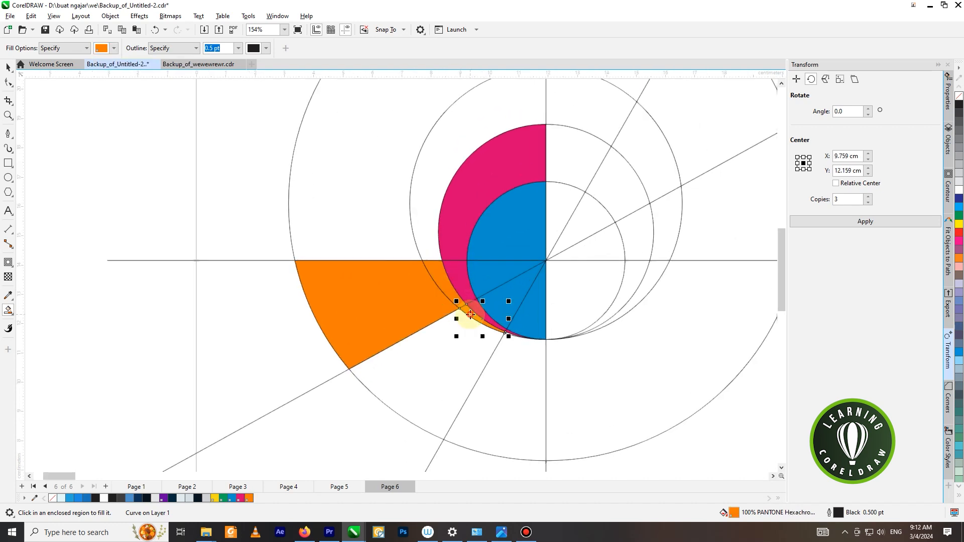
click(457, 333)
click(506, 370)
scroll(508, 338, up, 9)
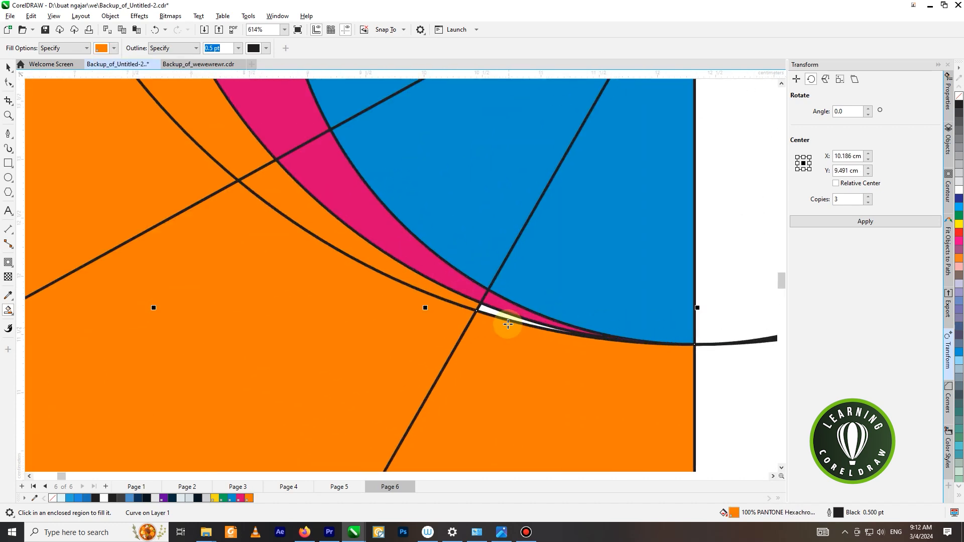
click(498, 312)
scroll(498, 312, down, 13)
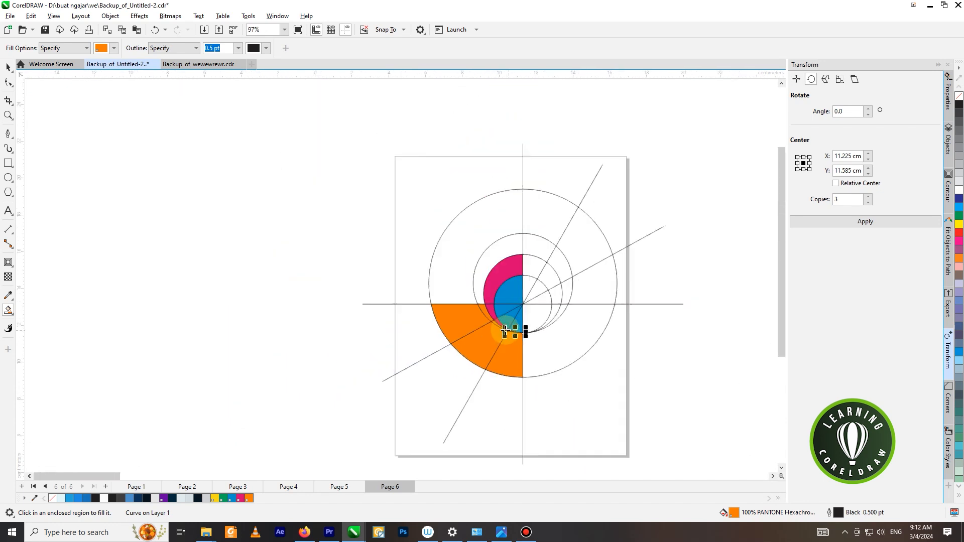
Delete the three larger circles, the horizontal line and both diagonal lines, and move the smallest circle off the page to the right
click(7, 66)
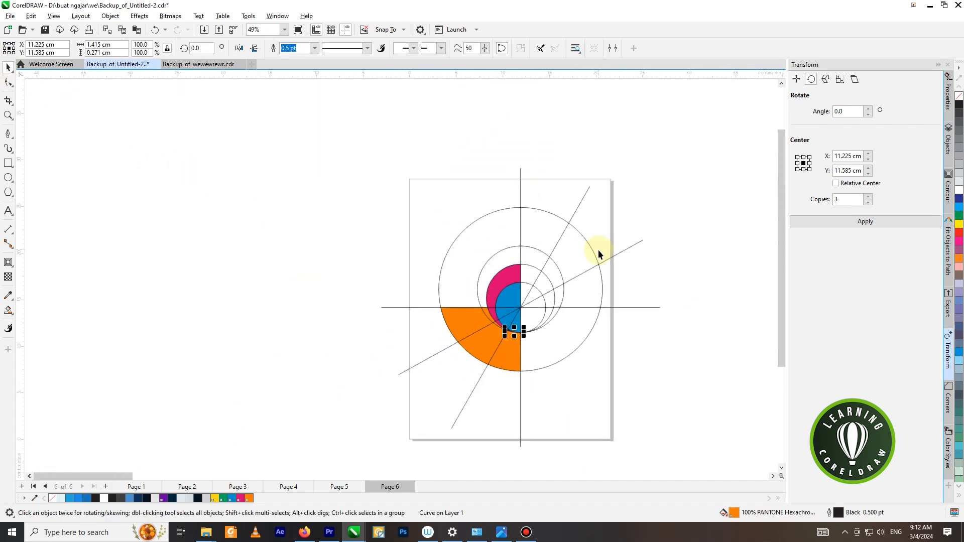
click(594, 253)
key(Delete)
click(592, 269)
key(Delete)
click(586, 307)
key(Delete)
click(543, 270)
key(Delete)
click(543, 280)
key(Delete)
click(549, 276)
key(Delete)
drag(553, 293, 682, 288)
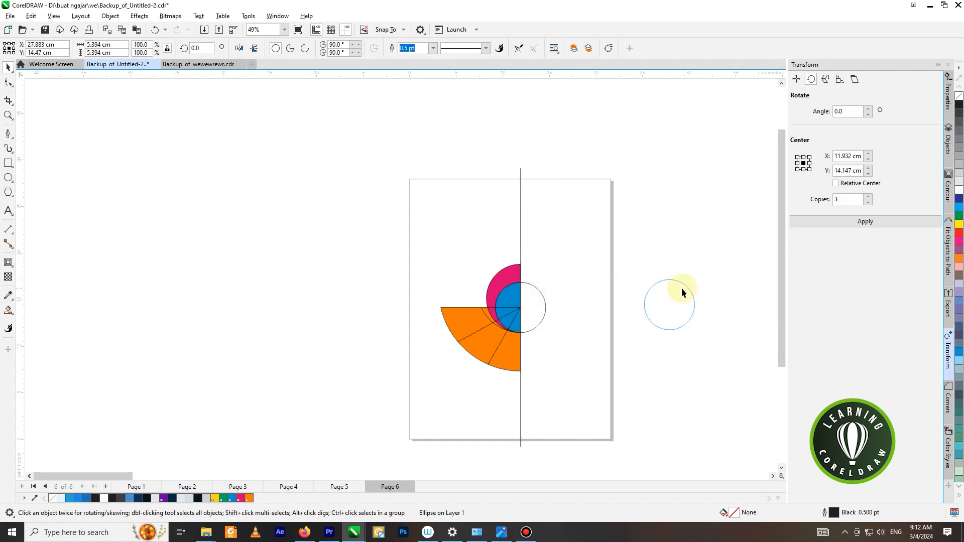
Weld the uppermost orange section to the thin orange sliver beside the pink crescent
scroll(465, 310, up, 2)
click(493, 314)
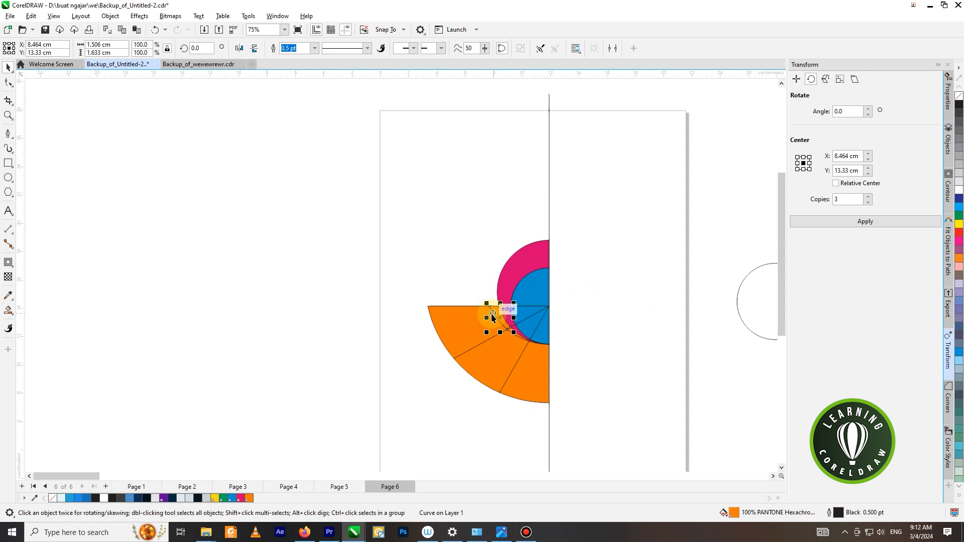
scroll(492, 316, up, 2)
click(464, 331)
scroll(505, 323, up, 1)
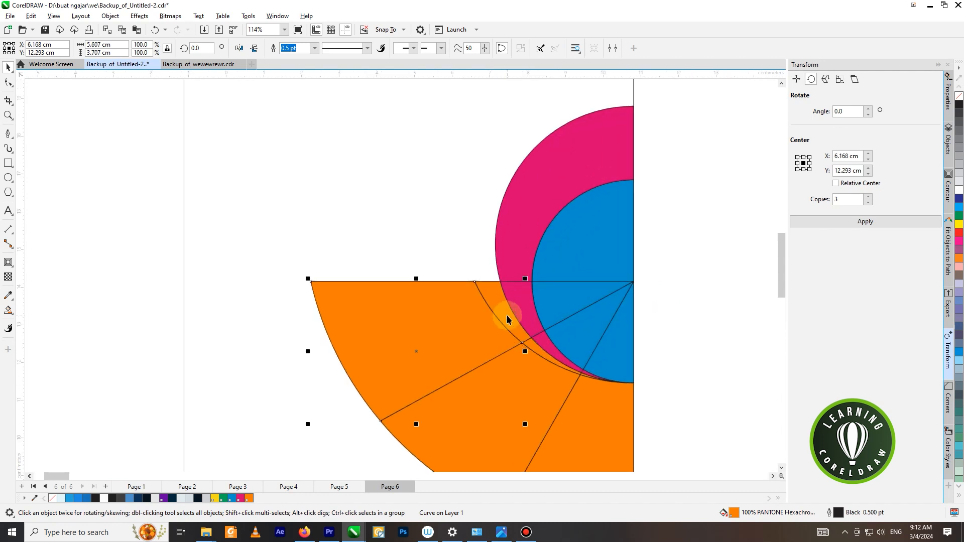
shift+click(496, 296)
scroll(503, 275, down, 1)
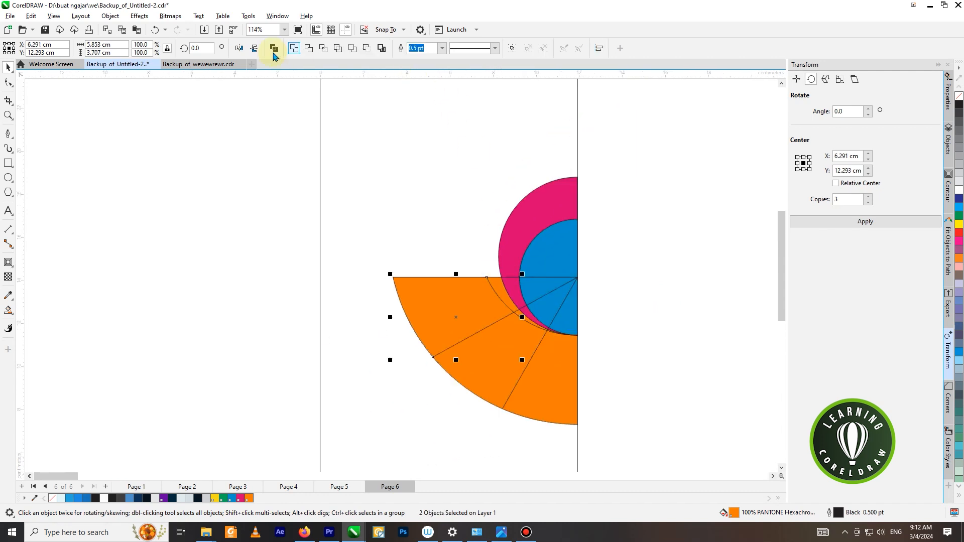
click(294, 48)
click(400, 143)
Weld the middle orange section to its adjoining thin sliver along the pink crescent
scroll(480, 354, up, 2)
click(516, 351)
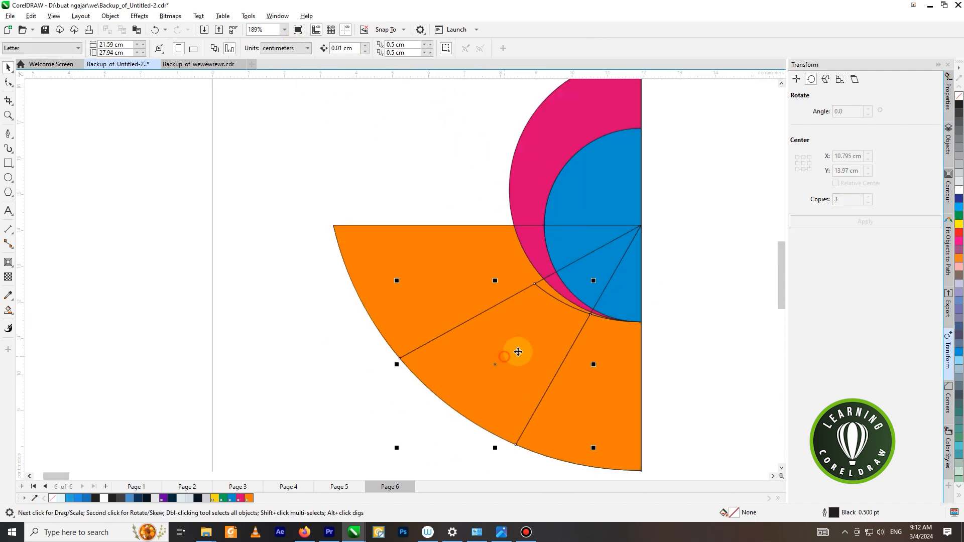
scroll(605, 292, up, 2)
shift+click(491, 295)
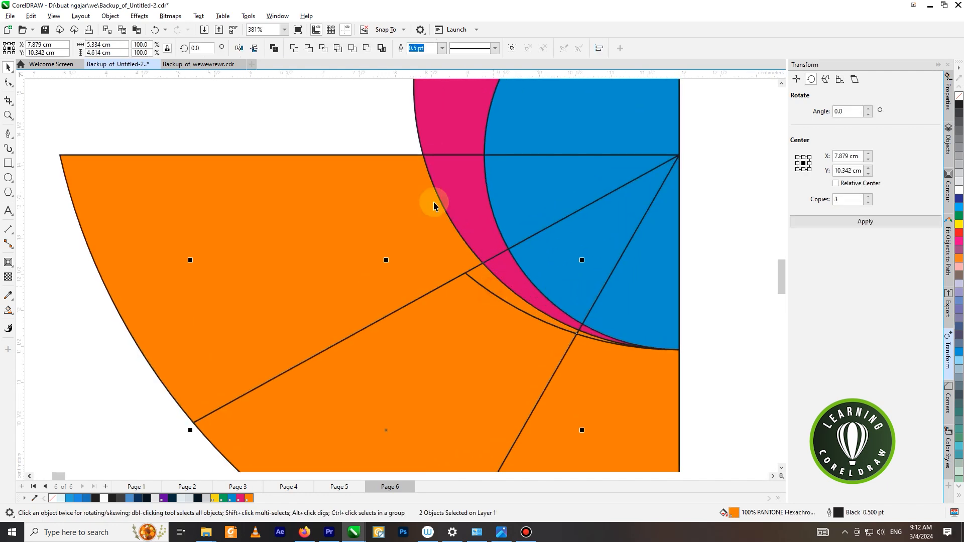
click(295, 52)
scroll(329, 144, down, 2)
click(543, 232)
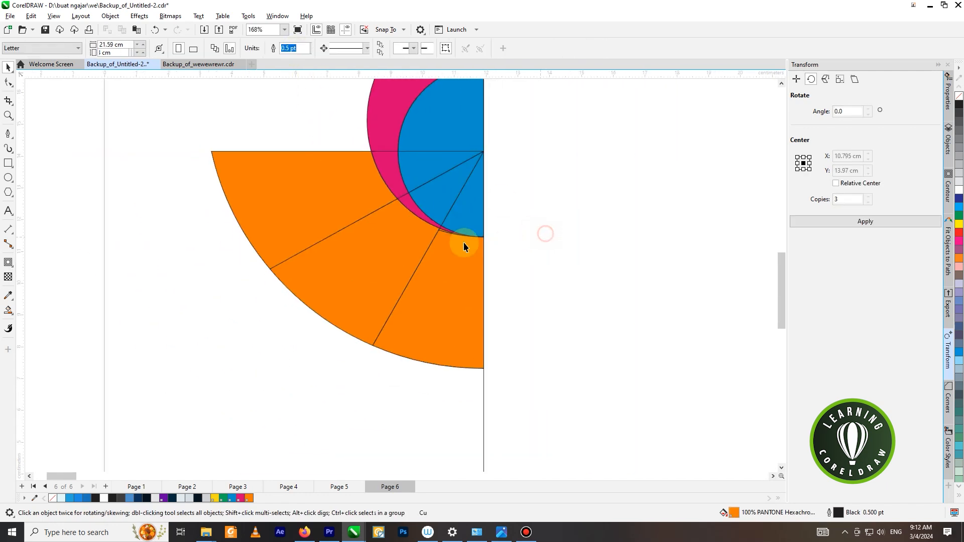
Weld the lowest orange section, next to the vertical line, to its remaining thin sliver
scroll(437, 242, up, 2)
click(419, 217)
scroll(399, 199, up, 4)
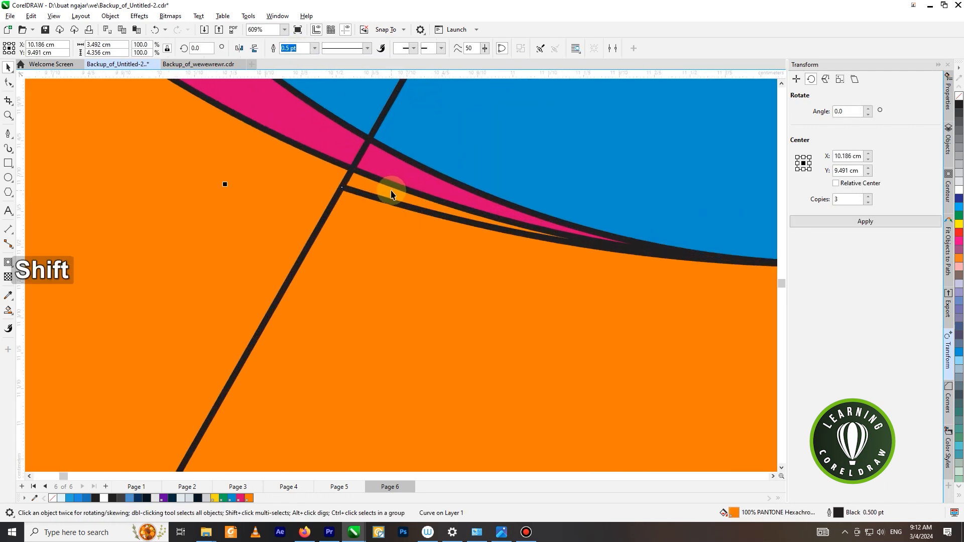
shift+click(305, 84)
click(288, 49)
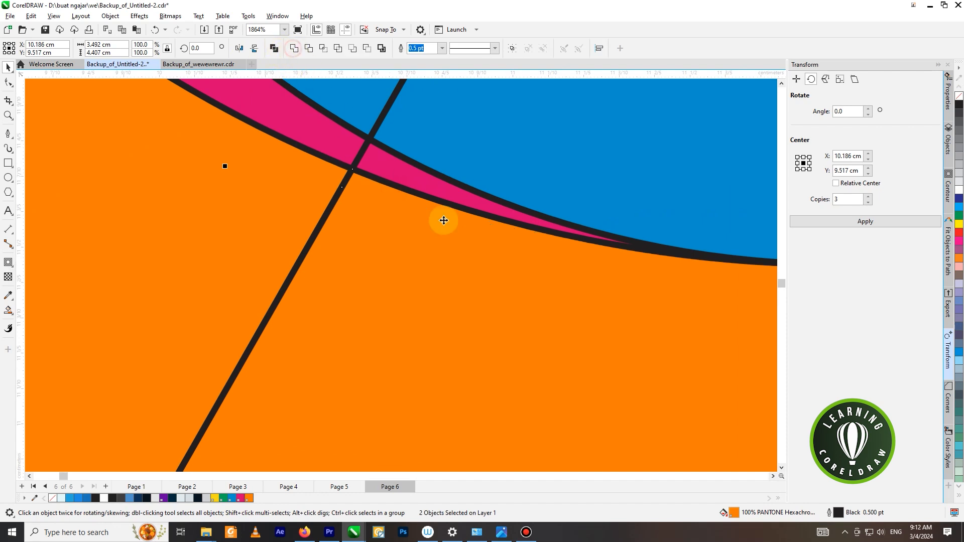
scroll(469, 351, down, 3)
click(619, 351)
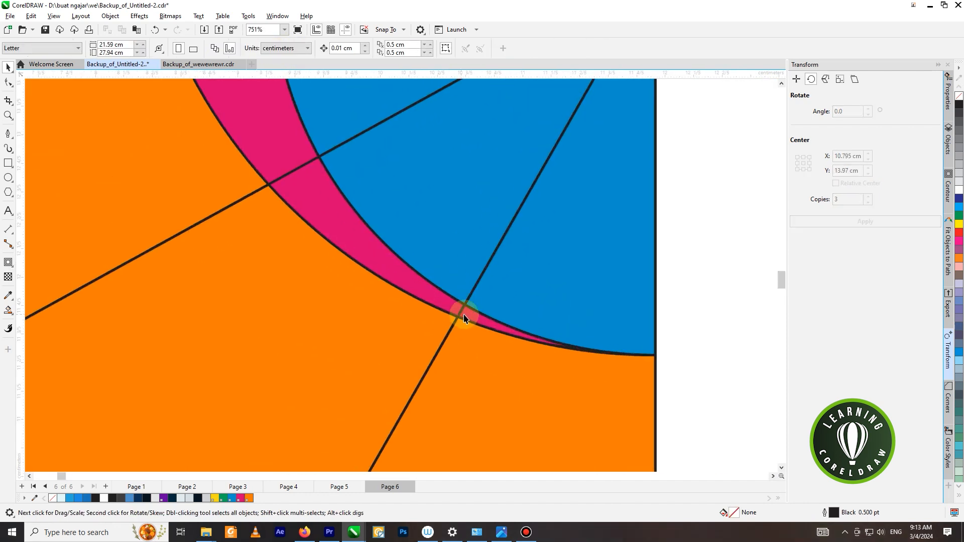
Select all four pink crescent sections and weld them into one shape
click(455, 315)
shift+click(383, 276)
scroll(480, 299, up, 1)
scroll(500, 390, down, 1)
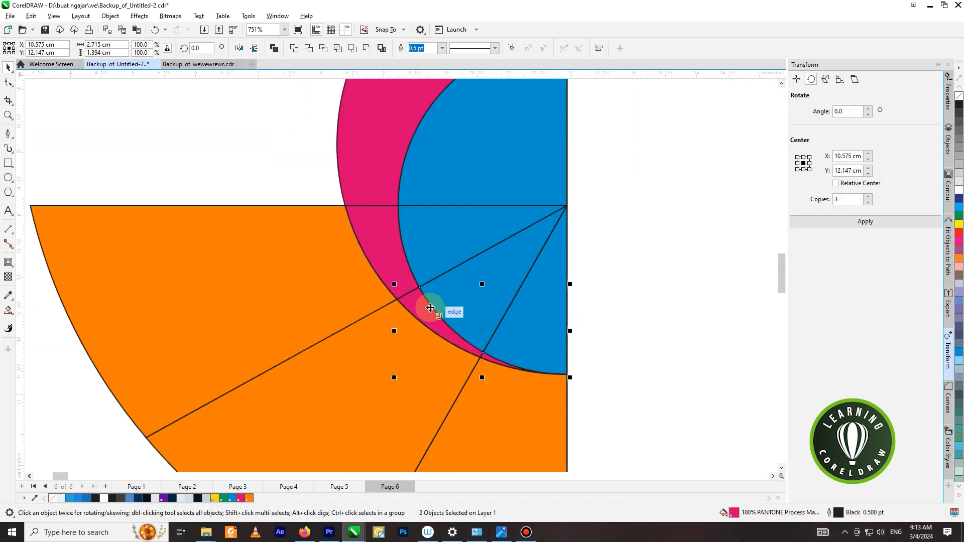
shift+click(387, 251)
scroll(424, 315, down, 2)
shift+click(412, 195)
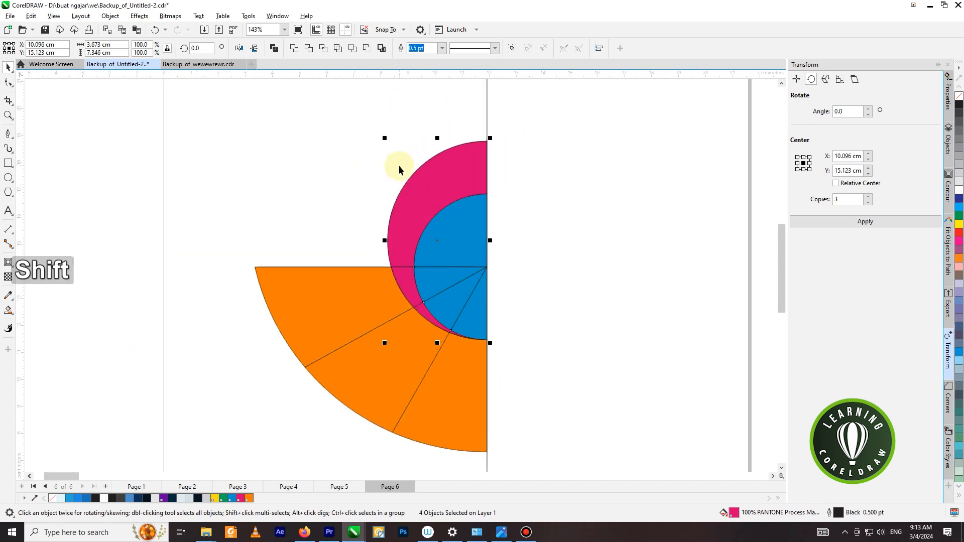
click(602, 262)
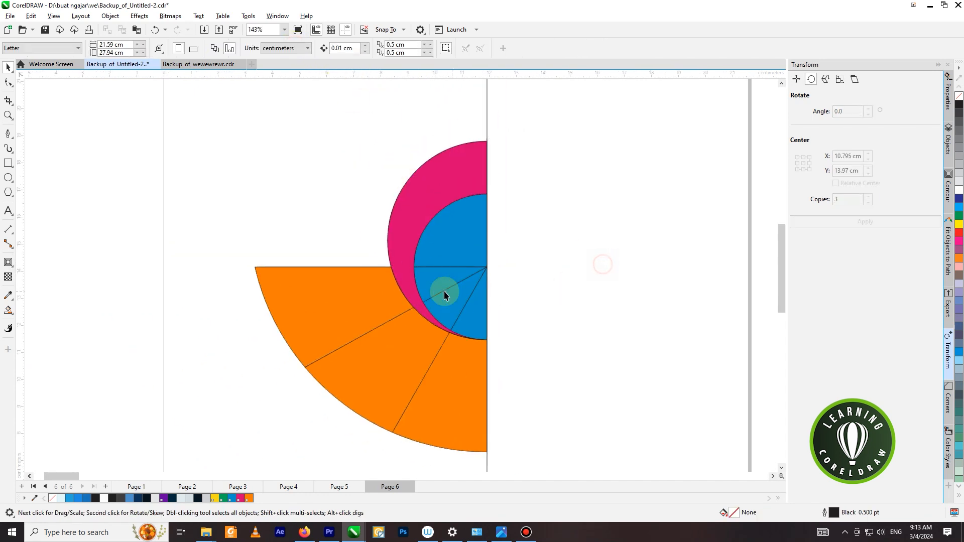
Weld the four blue sections into a single half circle
scroll(469, 291, up, 1)
click(438, 235)
scroll(437, 281, up, 2)
shift+click(431, 281)
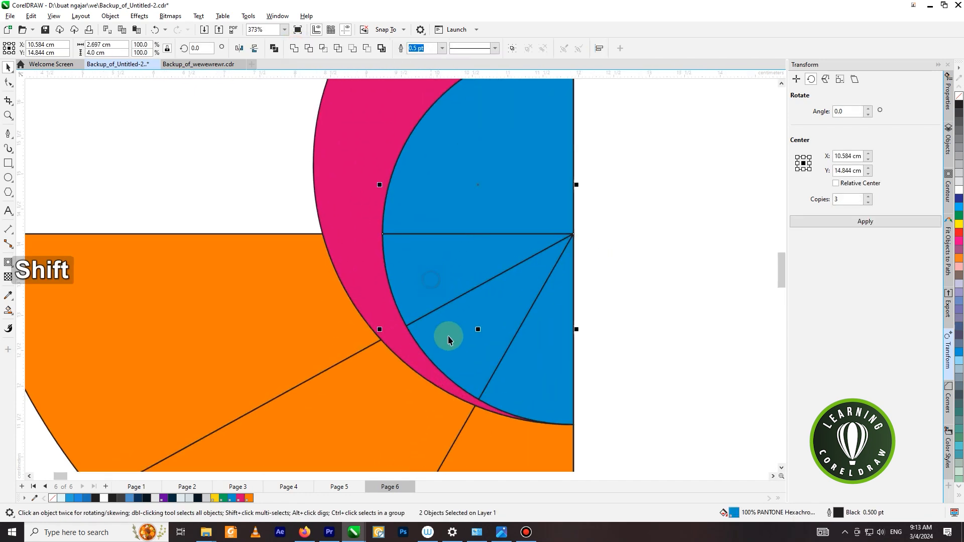
shift+click(449, 337)
shift+click(355, 149)
click(298, 50)
scroll(691, 216, down, 2)
click(691, 217)
Delete the vertical construction line along the straight edge of the coloured shapes
scroll(514, 216, down, 2)
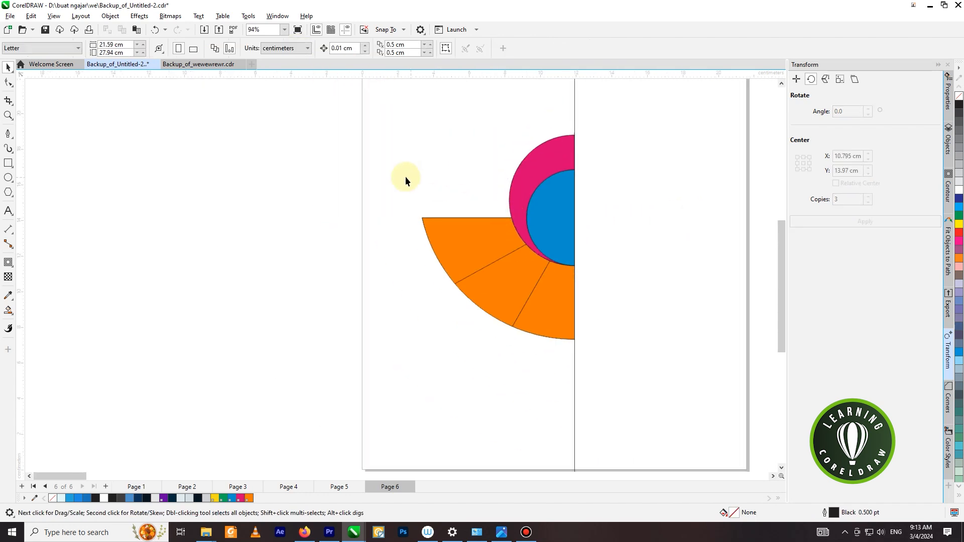
scroll(344, 219, down, 1)
click(488, 334)
key(Delete)
scroll(564, 237, down, 1)
scroll(516, 188, up, 2)
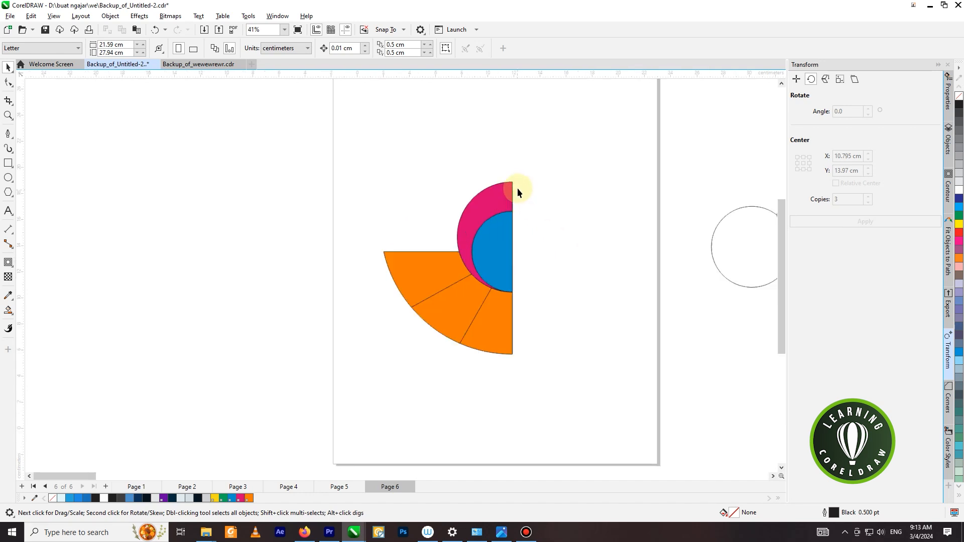
Select all the blue, pink and orange shapes and group them
click(288, 165)
drag(550, 366, 550, 367)
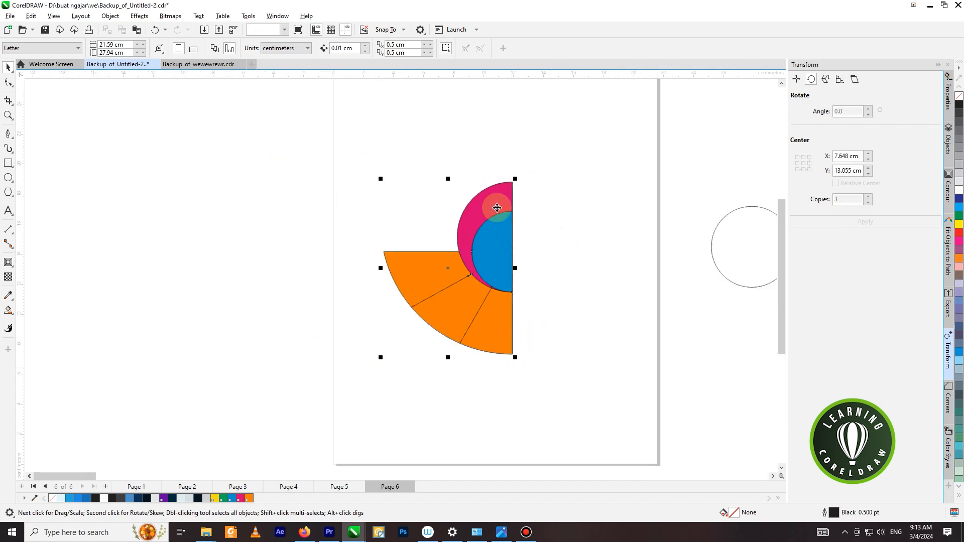
right_click(489, 197)
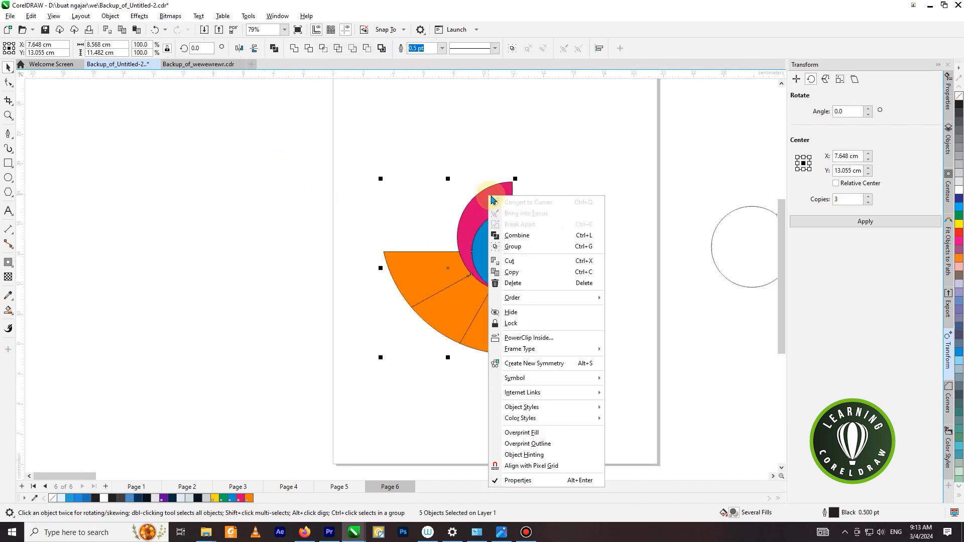
click(519, 239)
click(548, 239)
Duplicate the grouped half to the right and mirror the copy both horizontally and vertically
scroll(514, 199, down, 1)
drag(510, 215, 566, 217)
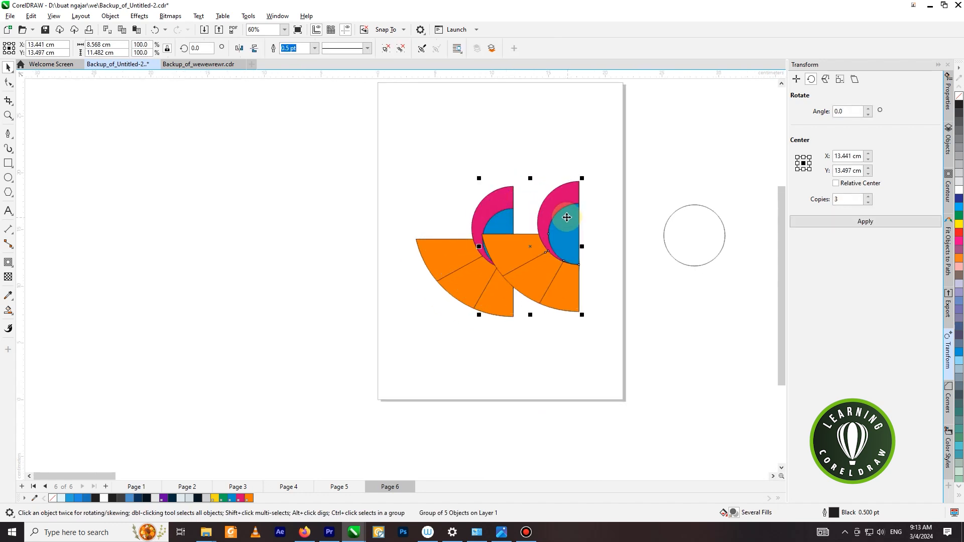
click(239, 48)
drag(474, 185, 547, 194)
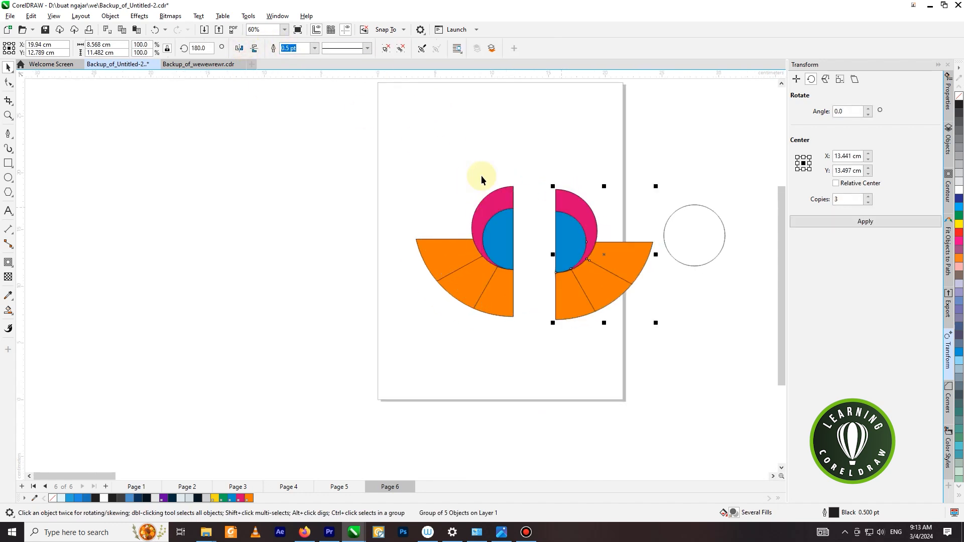
click(255, 48)
Move the mirrored copy against the original so their straight vertical edges meet, with the pink and orange outer curves aligned
scroll(504, 182, up, 2)
drag(607, 199, 533, 197)
click(577, 147)
scroll(595, 201, down, 2)
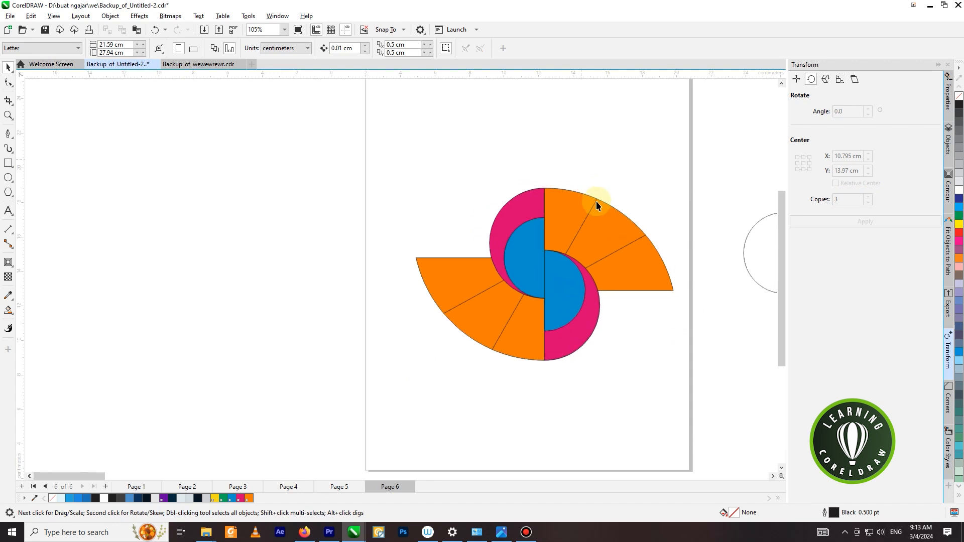
Place the spare outlined circle in front of the two joined halves and fill it with white
scroll(566, 244, up, 2)
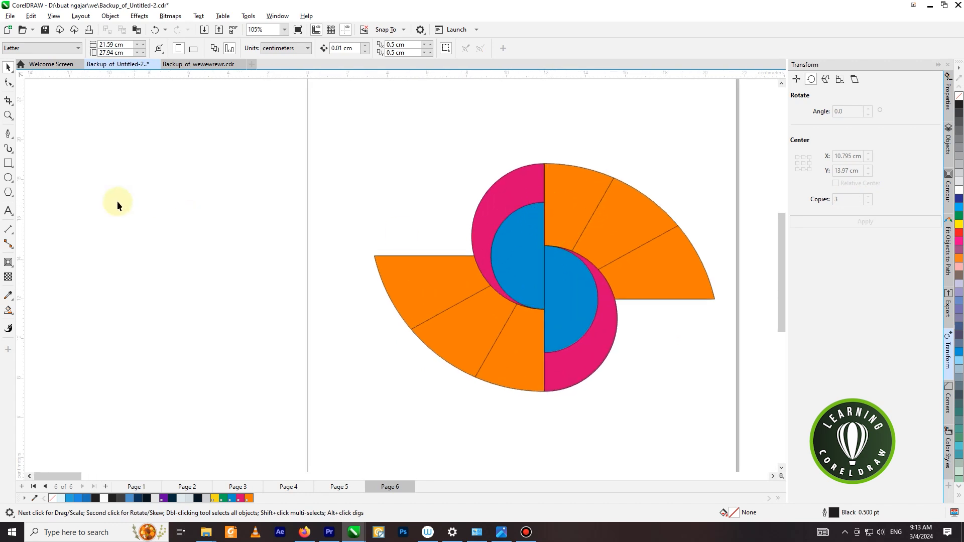
scroll(384, 194, down, 3)
drag(654, 231, 493, 229)
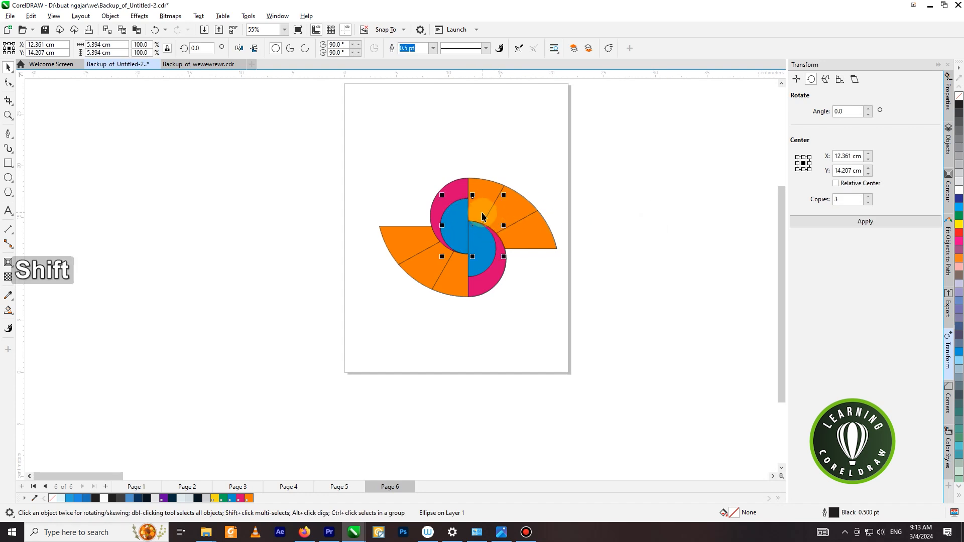
key(shift+Page_Up)
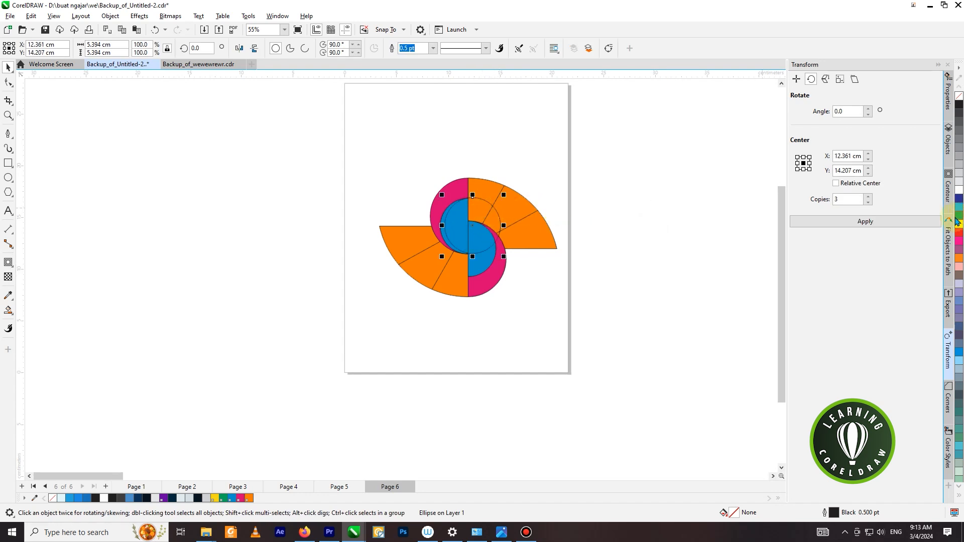
click(959, 195)
click(677, 182)
scroll(468, 206, up, 4)
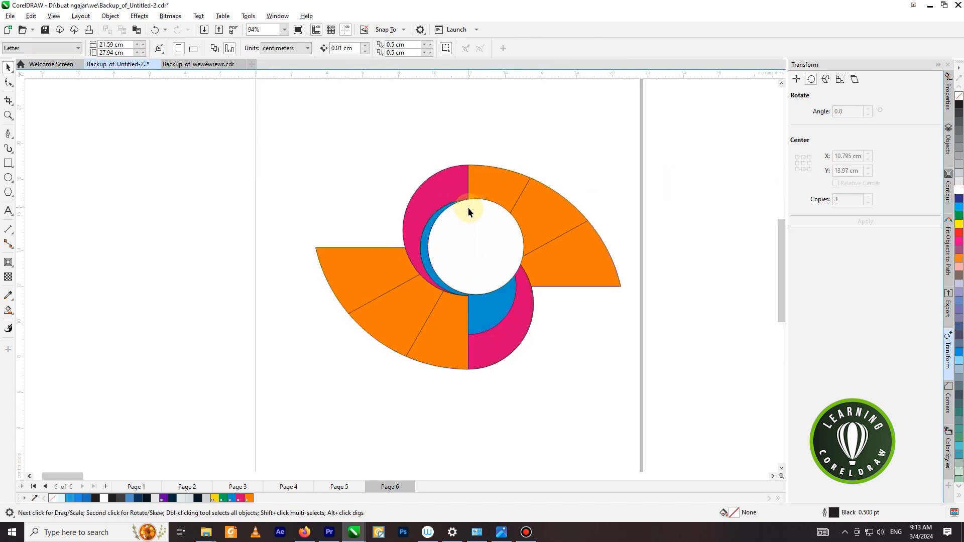
Reposition the white circle to the middle of the design, leaving a blue crescent on both sides
click(483, 206)
scroll(474, 206, up, 2)
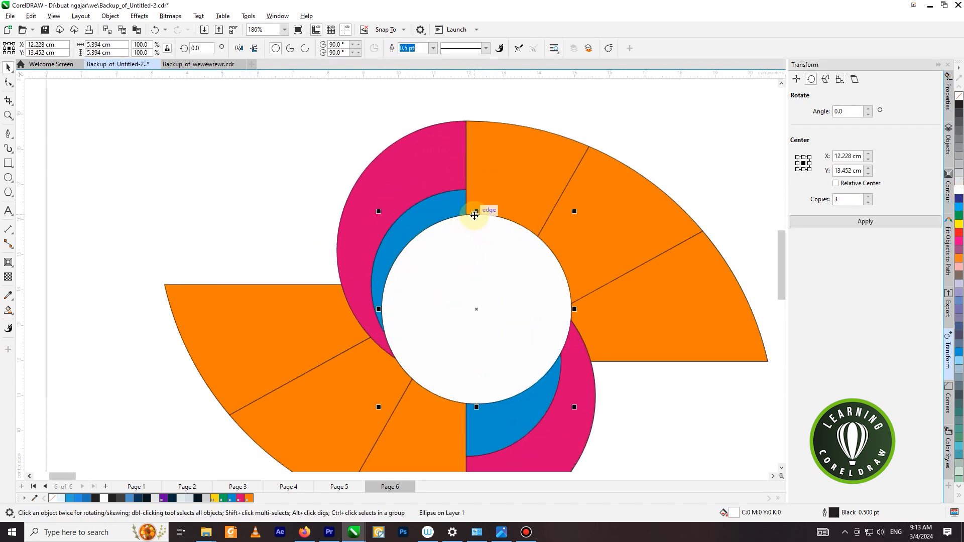
drag(465, 206, 467, 189)
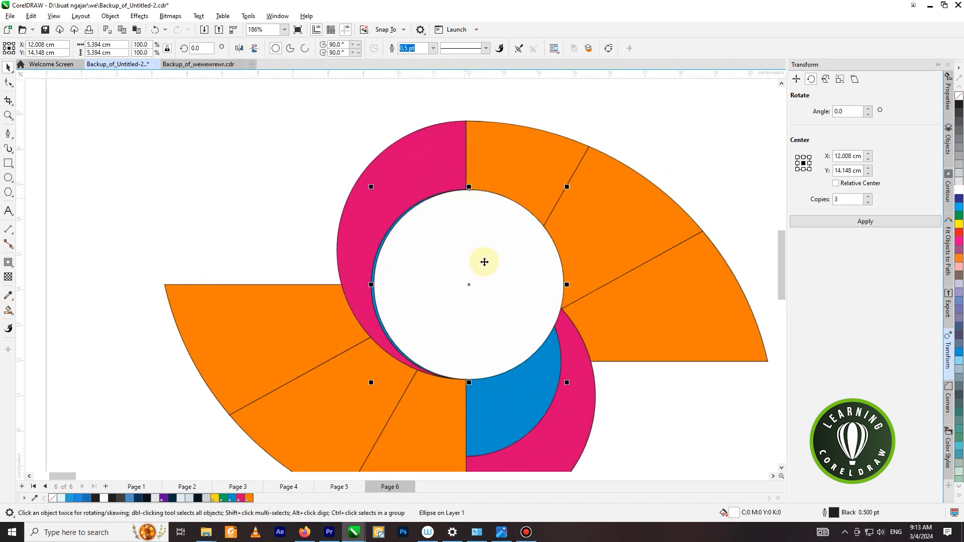
mouse_move(499, 304)
mouse_down()
mouse_move(497, 257)
mouse_move(498, 322)
mouse_up()
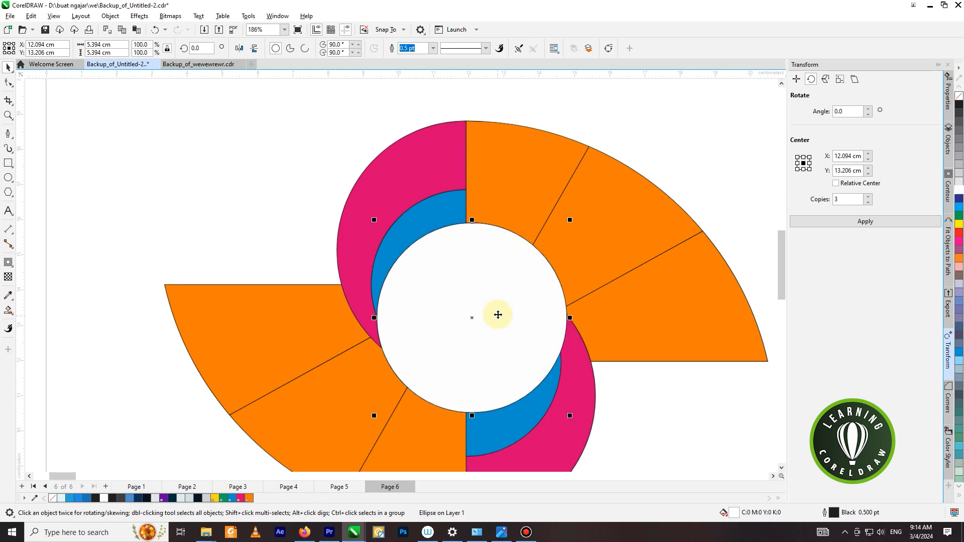
scroll(499, 254, down, 3)
click(714, 233)
scroll(645, 241, down, 2)
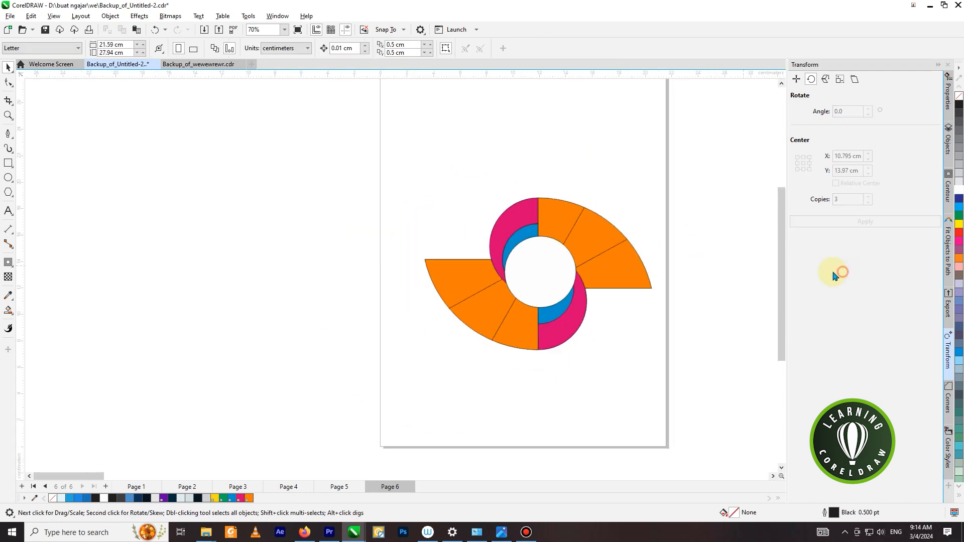
scroll(525, 281, up, 2)
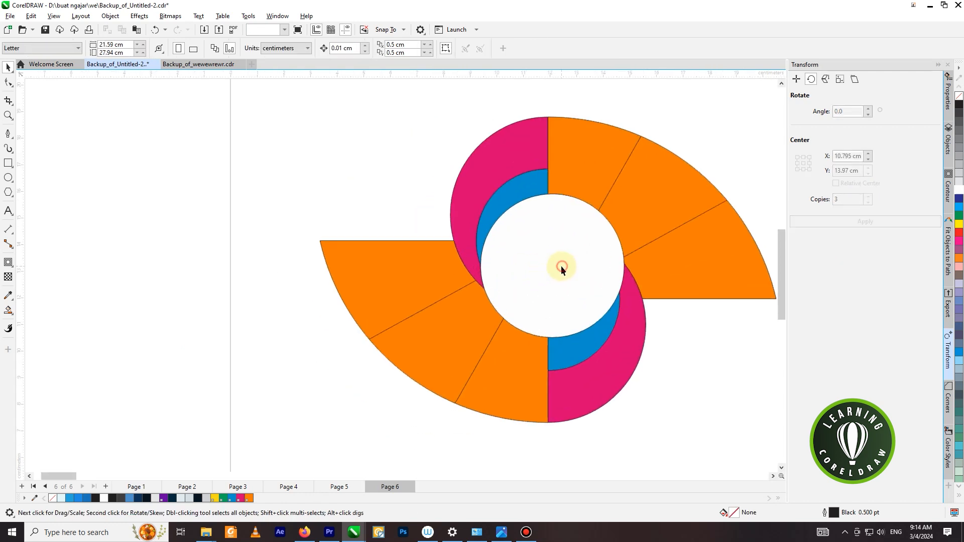
Nudge the white circle slightly closer to the vertical seam between the two halves
click(561, 267)
scroll(560, 268, down, 2)
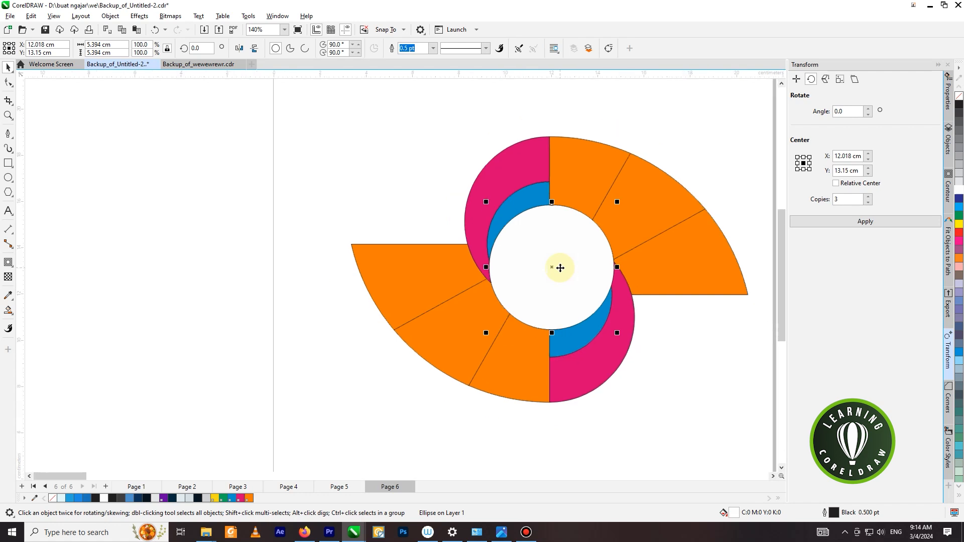
click(697, 359)
scroll(477, 182, down, 1)
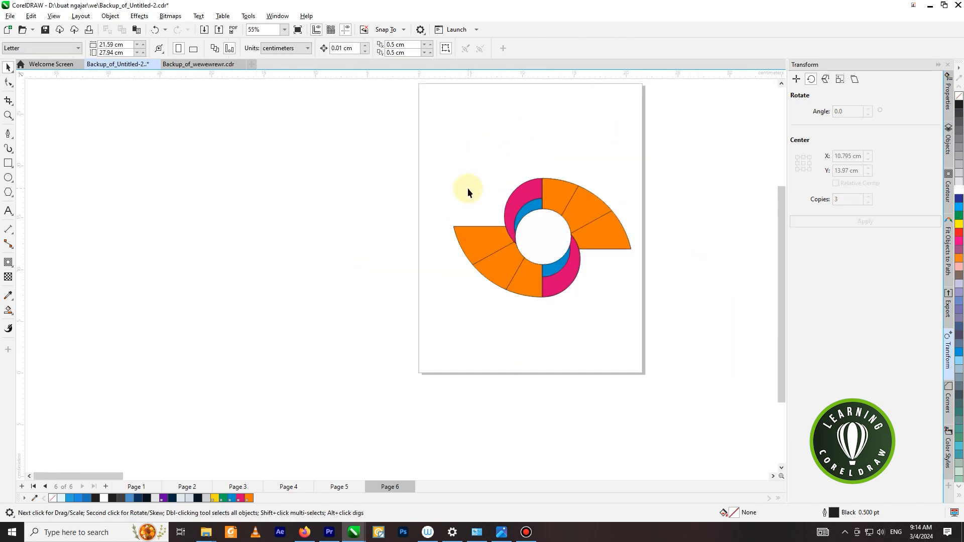
scroll(659, 233, up, 2)
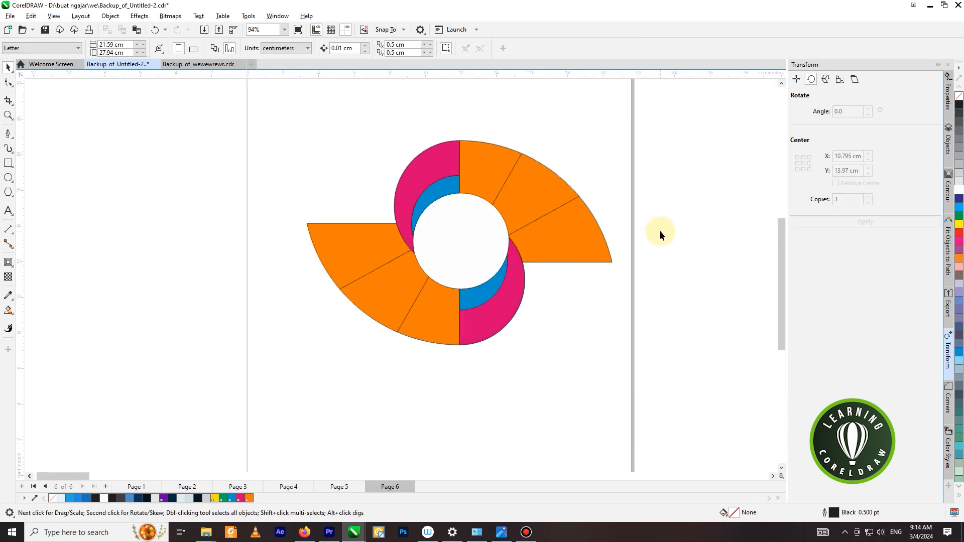
Select both coloured halves and group them together without the white circle
click(490, 165)
drag(493, 159, 614, 178)
key(ctrl+z)
shift+click(370, 299)
drag(370, 299, 314, 294)
key(ctrl+z)
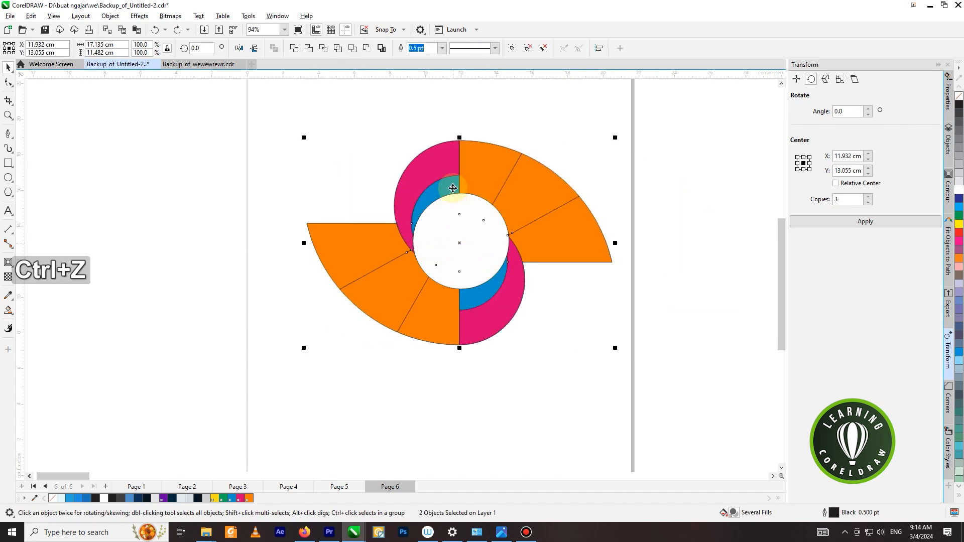
right_click(459, 167)
click(630, 284)
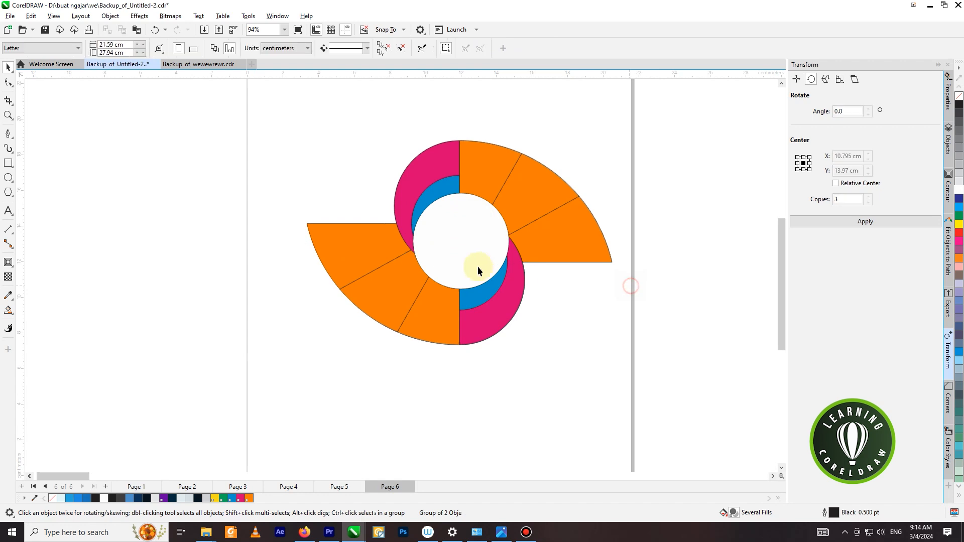
Centre the white circle horizontally on the grouped coloured halves
click(465, 261)
shift+click(535, 226)
key(c)
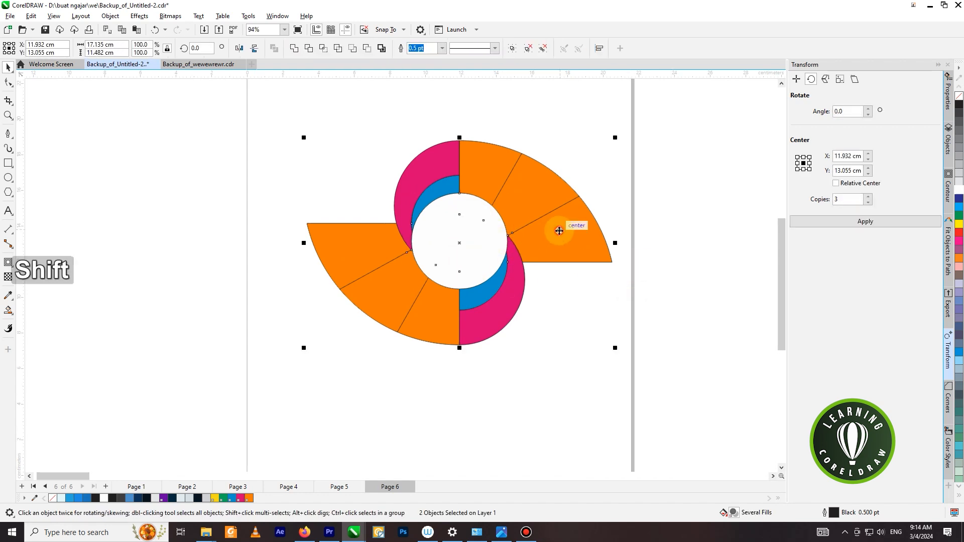
Centre the white circle vertically on the grouped coloured halves
key(e)
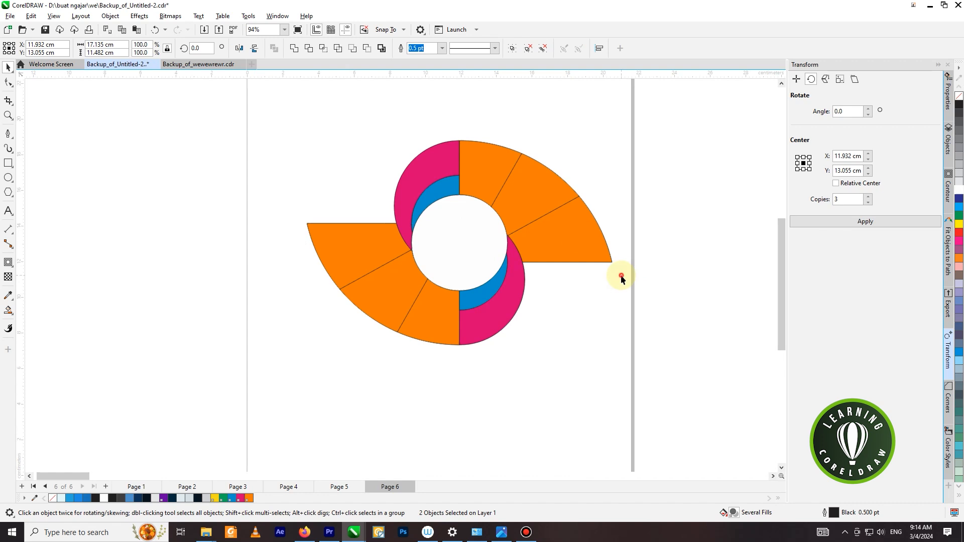
click(621, 276)
scroll(695, 210, down, 4)
scroll(541, 219, up, 4)
Ungroup the coloured halves into two separate groups
click(554, 221)
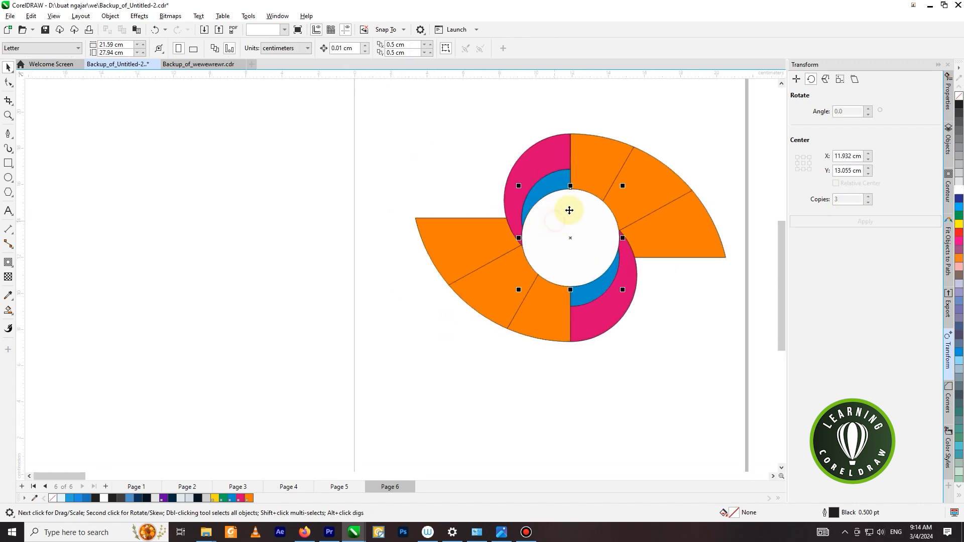
click(564, 214)
click(386, 48)
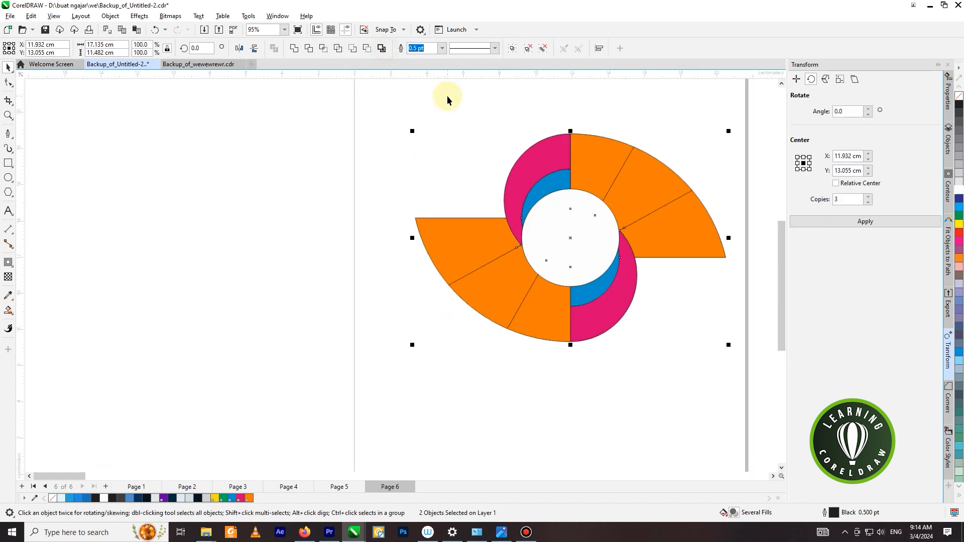
Remove the outline from the white centre circle
scroll(557, 211, down, 3)
click(553, 198)
scroll(553, 197, up, 1)
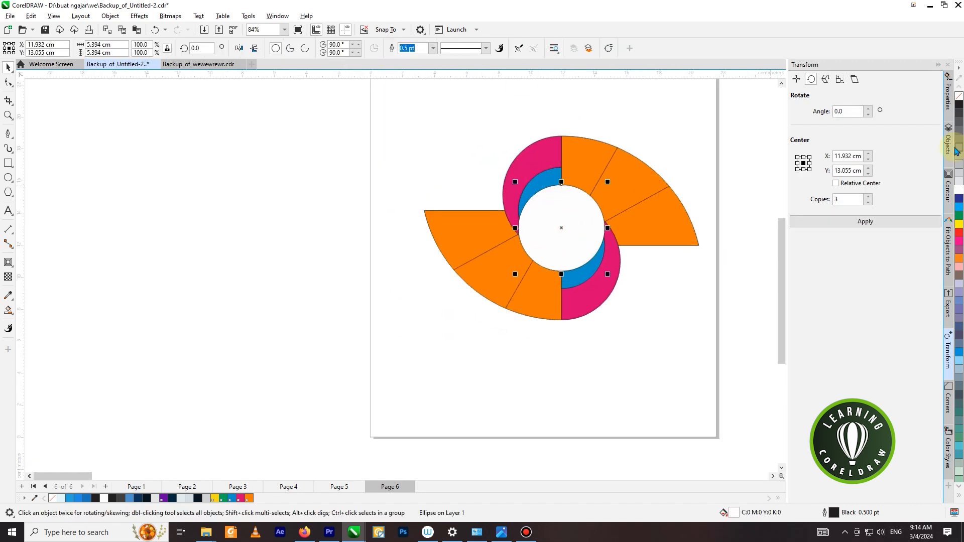
Ungroup the left half and fill its outer pink crescent with dark navy blue
click(516, 162)
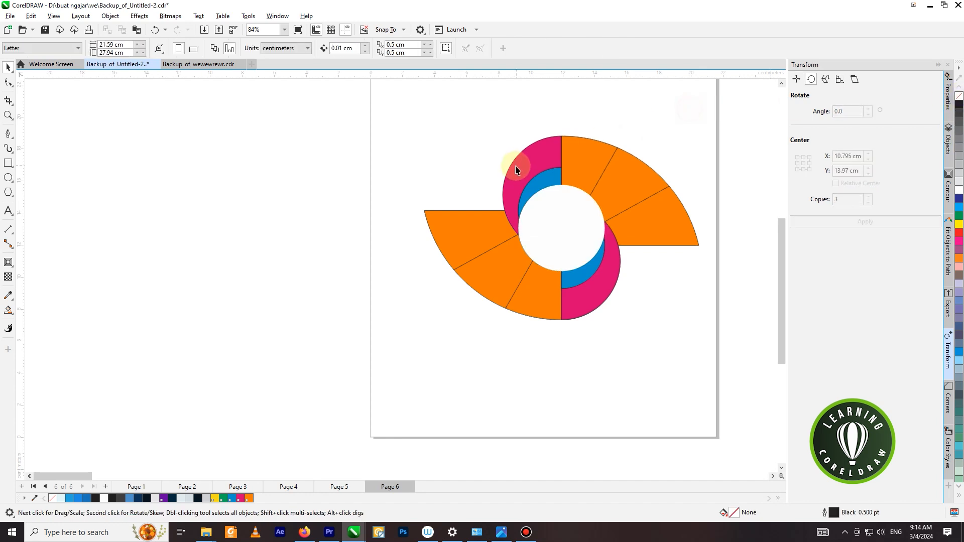
scroll(538, 183, up, 2)
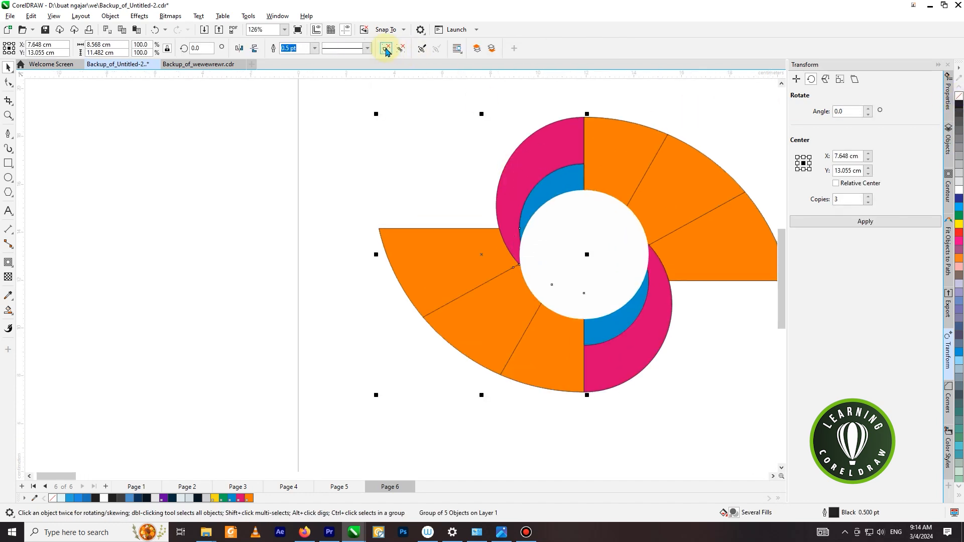
click(734, 274)
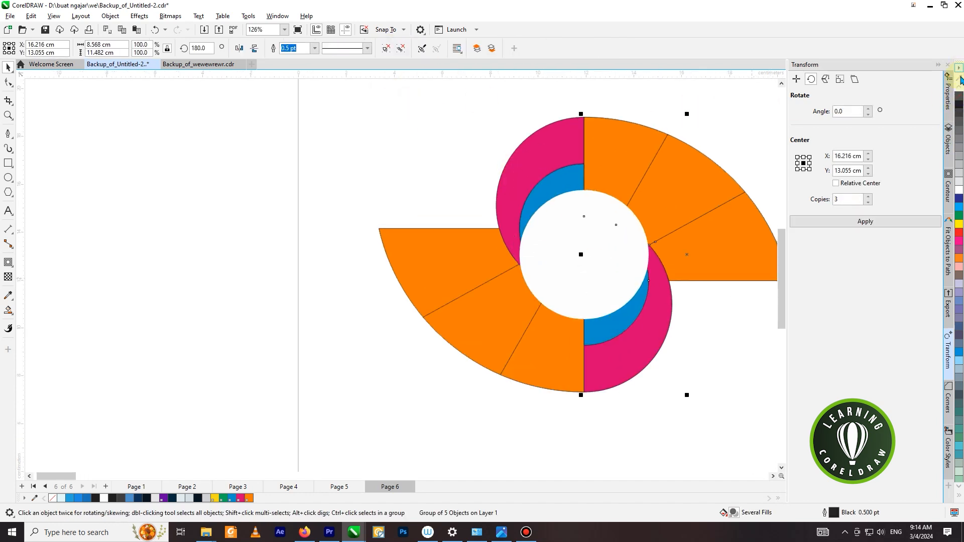
ctrl+click(518, 156)
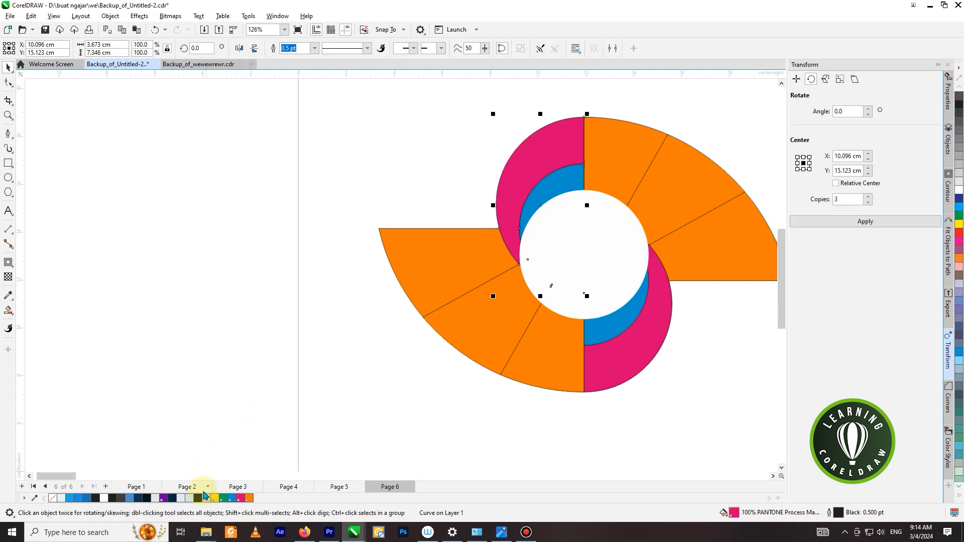
click(174, 498)
click(226, 409)
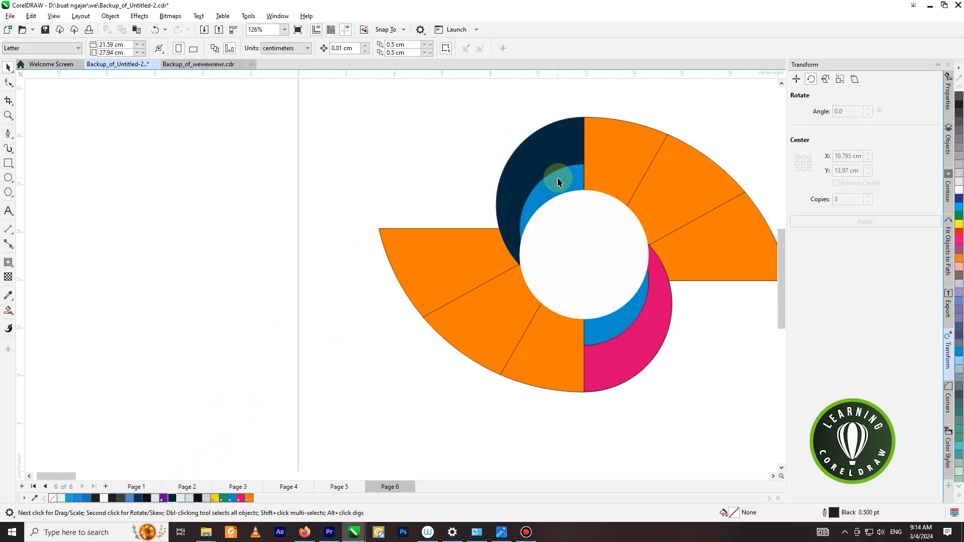
Fill the inner blue crescent of the left half with light grey
click(558, 179)
click(191, 499)
click(323, 402)
Ungroup the right half and fill its outer pink crescent with light grey
click(616, 334)
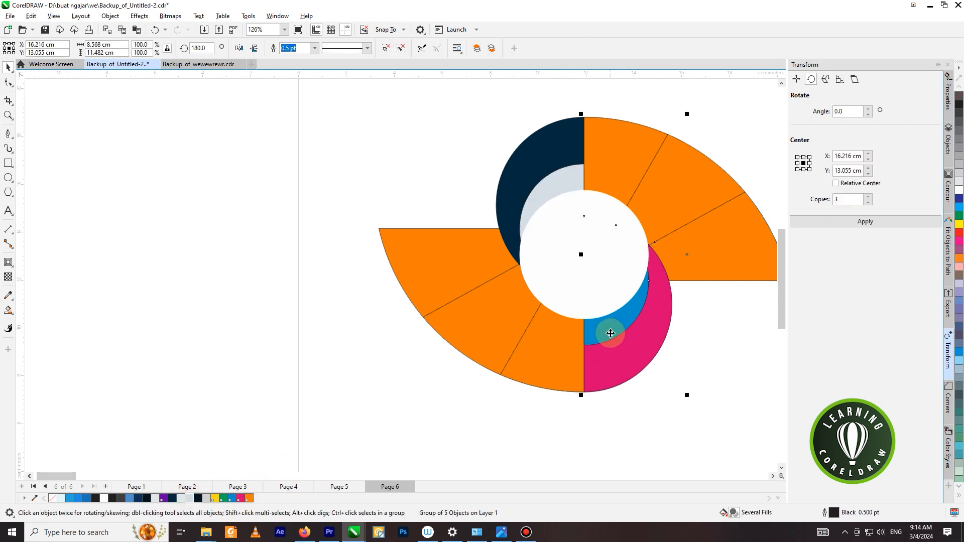
click(591, 305)
click(613, 351)
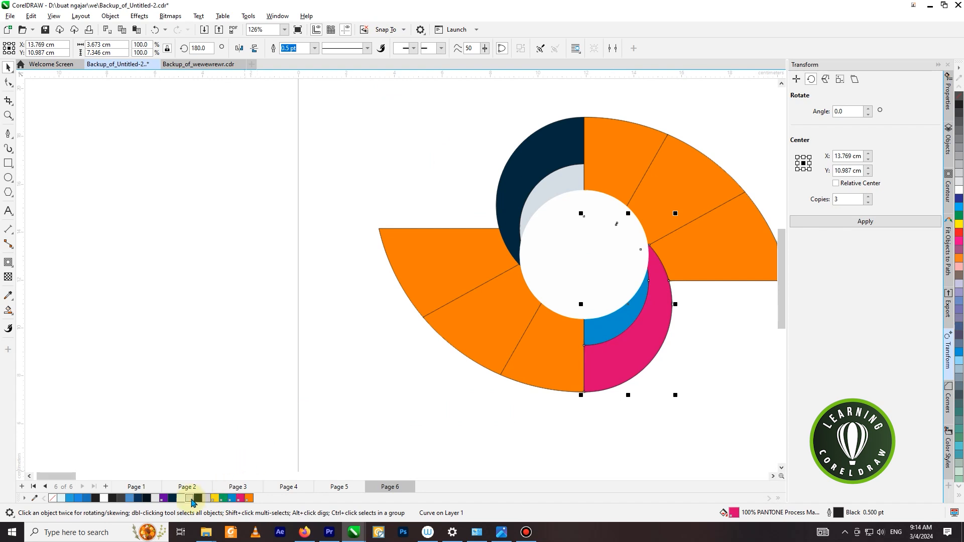
click(190, 498)
click(297, 387)
Fill the inner blue crescent of the right half with dark navy blue
click(622, 329)
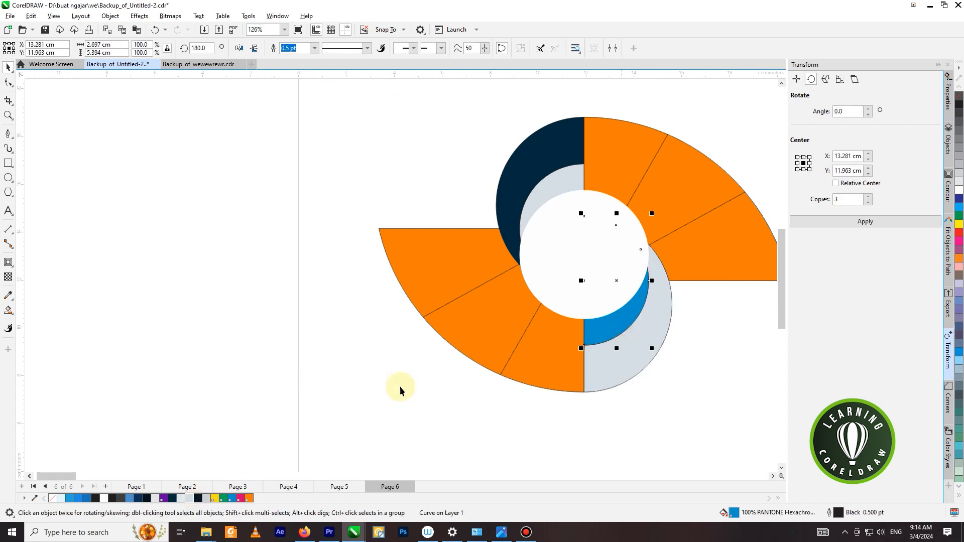
click(175, 498)
click(312, 366)
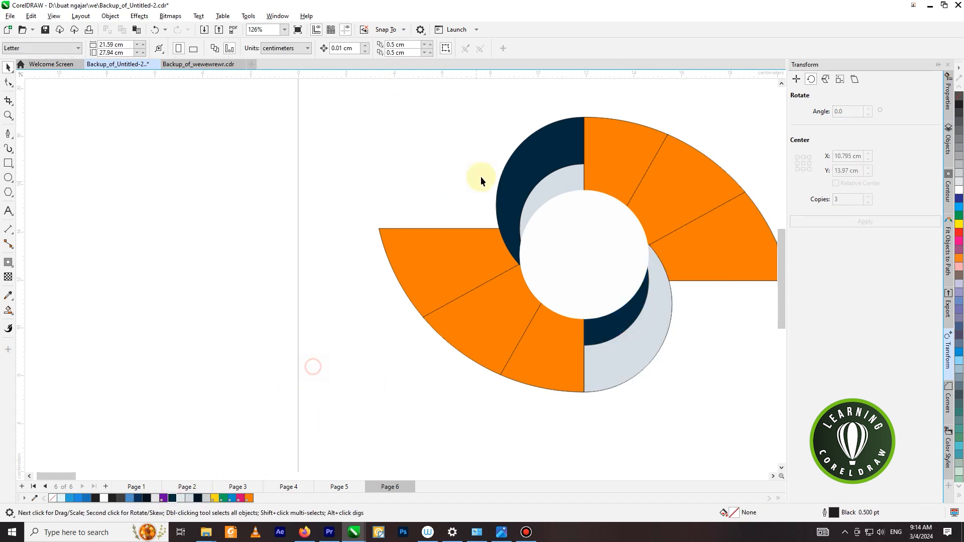
Select the entire swirl design and remove the outlines from all its shapes
scroll(480, 176, down, 3)
drag(279, 97, 715, 350)
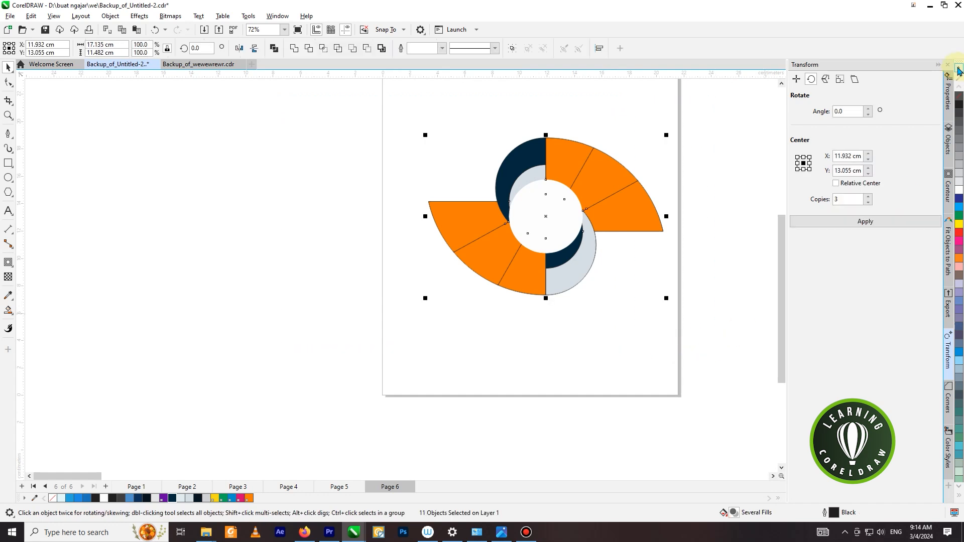
right_click(960, 97)
click(728, 157)
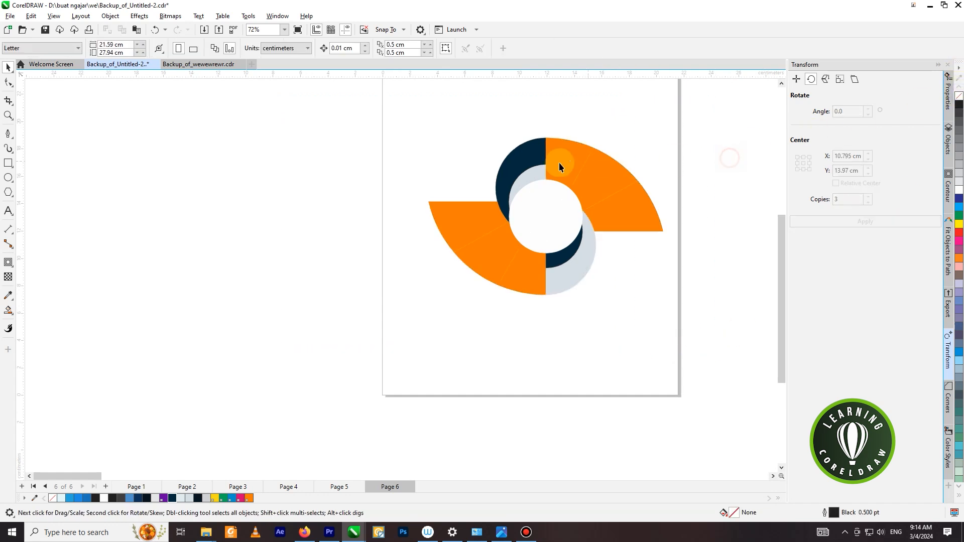
scroll(456, 170, up, 1)
scroll(471, 152, down, 1)
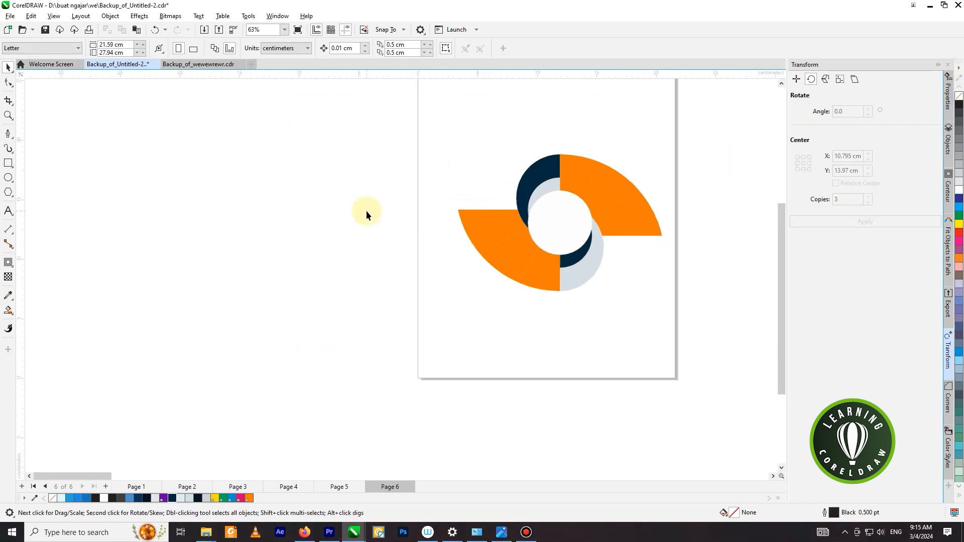
scroll(347, 225, down, 1)
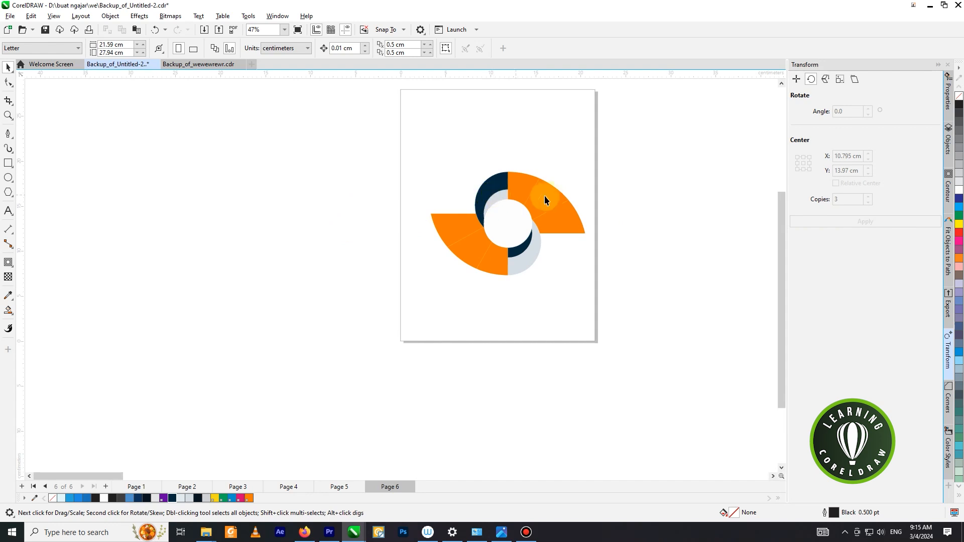
scroll(544, 200, up, 2)
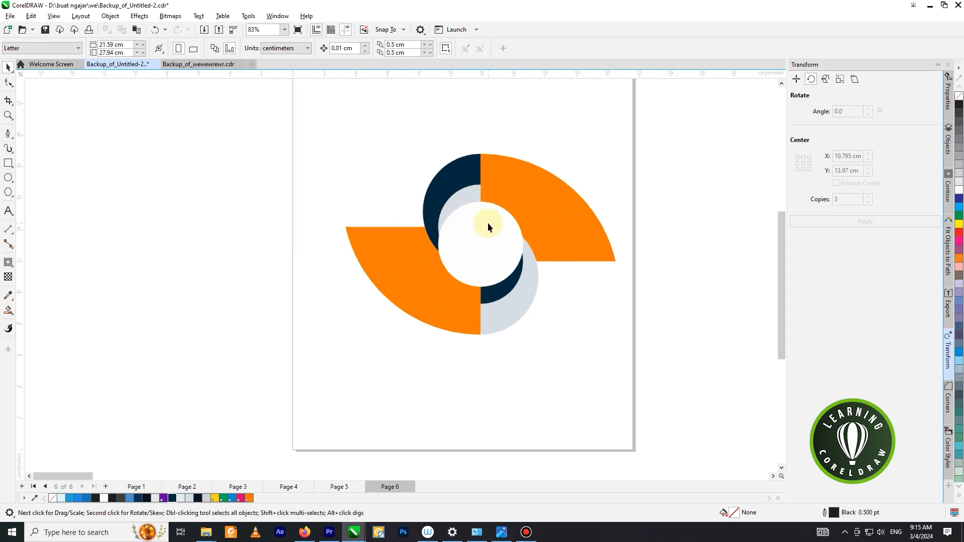
Select the two black-and-white building photos far from the page and move them next to the swirl design
scroll(487, 224, down, 7)
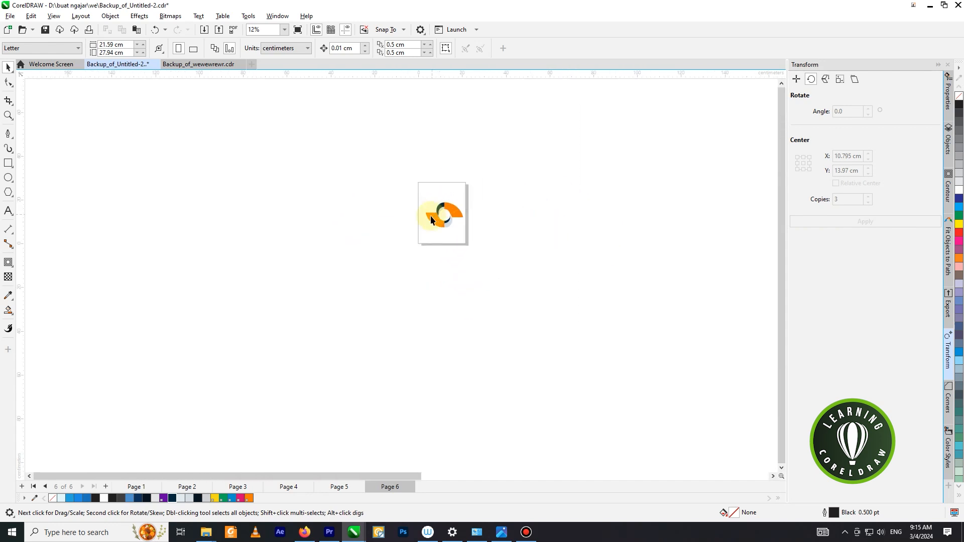
scroll(429, 219, down, 1)
scroll(498, 221, right, 6)
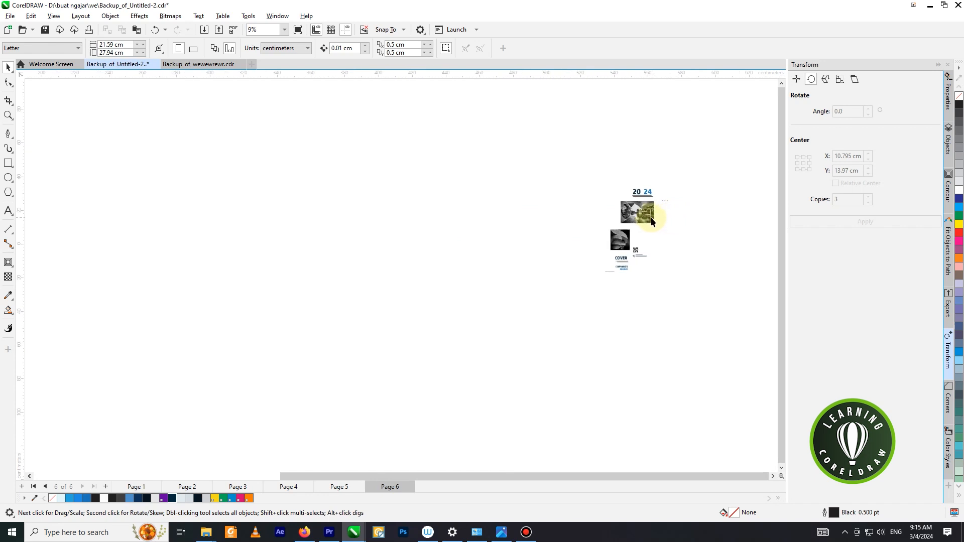
click(654, 222)
shift+click(621, 240)
scroll(644, 227, down, 5)
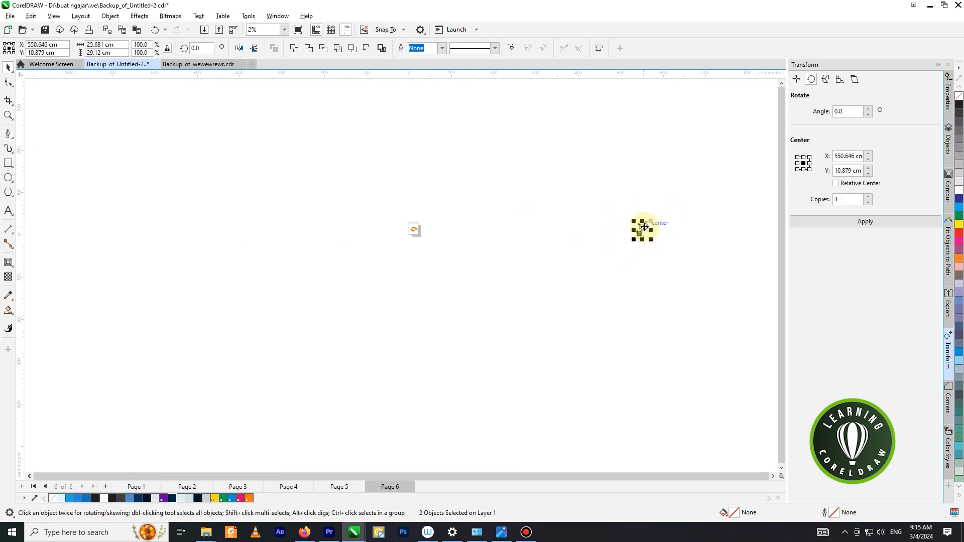
scroll(405, 231, up, 5)
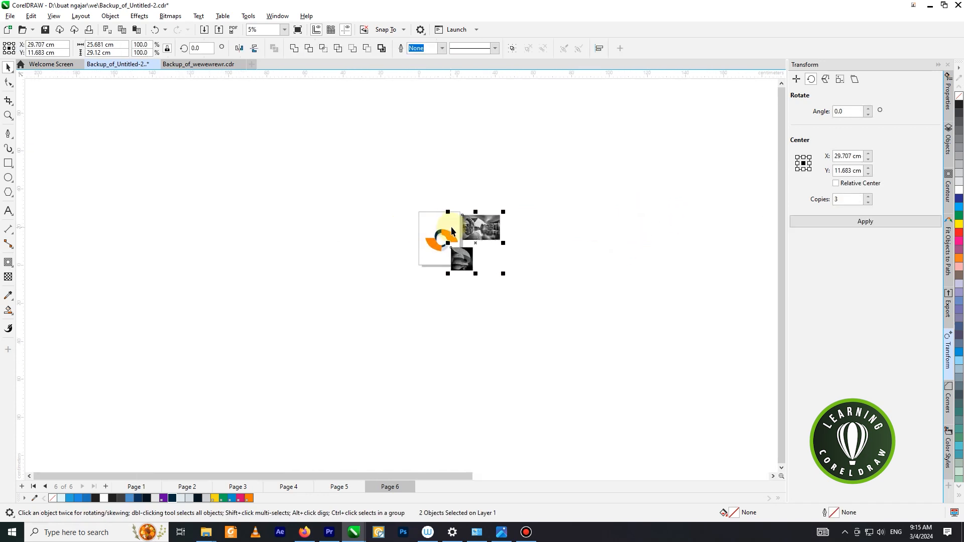
Scale the two photos down together to about 13.8 by 15.7 cm overall and place them just outside the page beside the design
drag(607, 157, 497, 282)
drag(449, 312, 520, 242)
scroll(624, 255, down, 2)
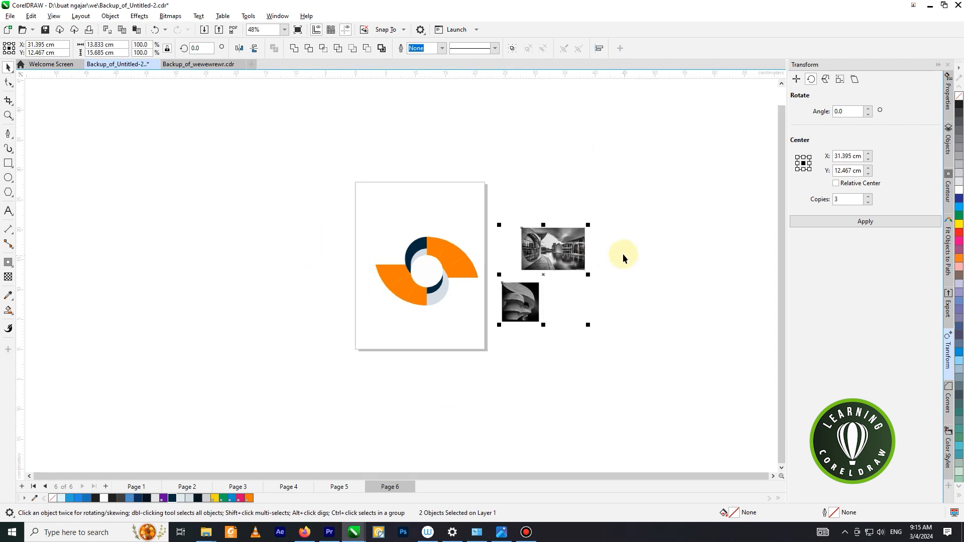
click(624, 255)
Select the two outer orange sections of the right half and group them
scroll(607, 246, up, 3)
click(603, 243)
click(467, 275)
shift+click(441, 245)
drag(441, 244, 497, 194)
key(ctrl+z)
right_click(458, 239)
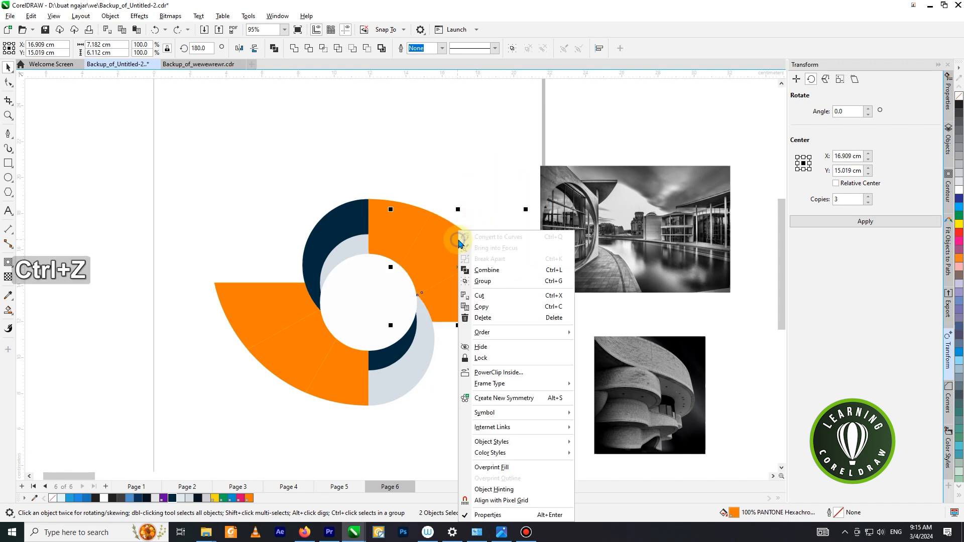
click(491, 279)
PowerClip the wide building photo inside the two grouped orange sections
click(645, 251)
right_click(645, 235)
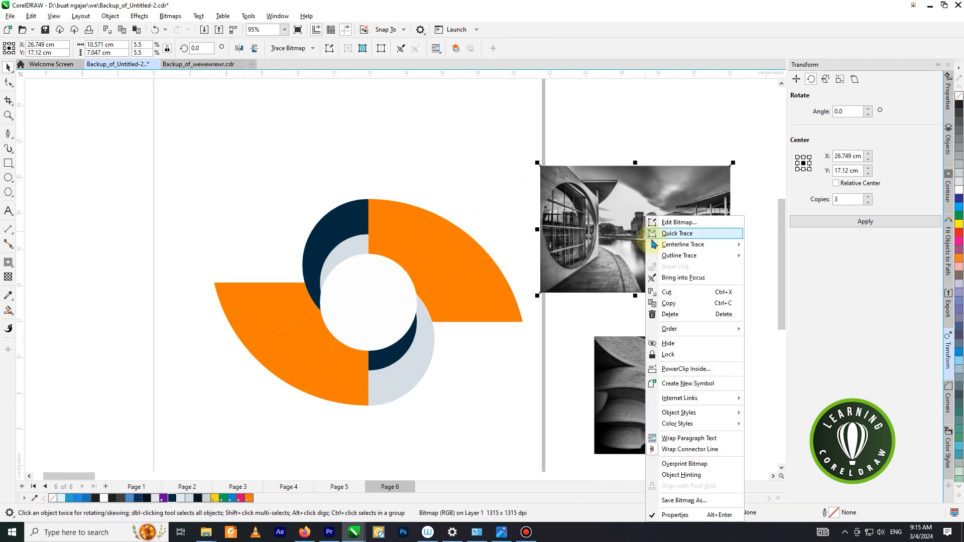
click(484, 331)
click(482, 291)
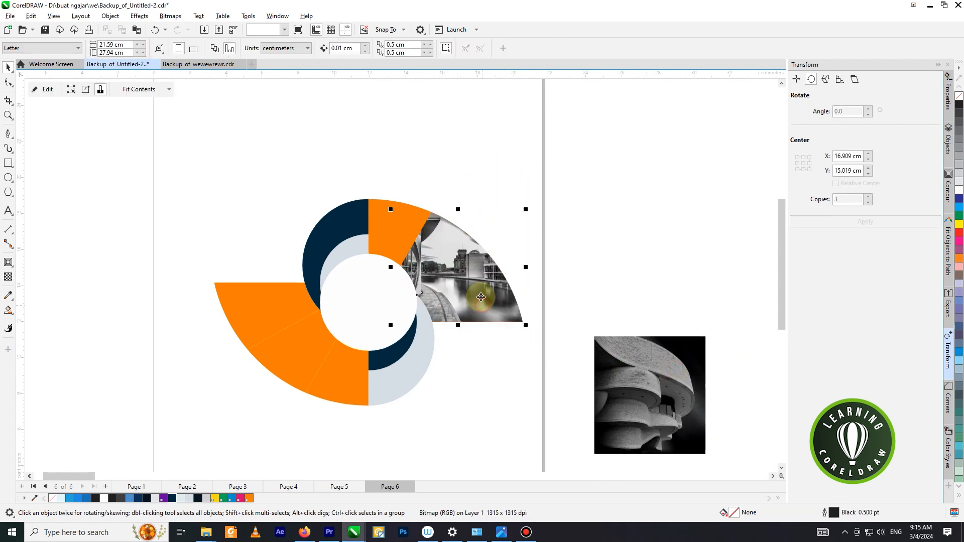
scroll(472, 273, up, 2)
right_click(473, 274)
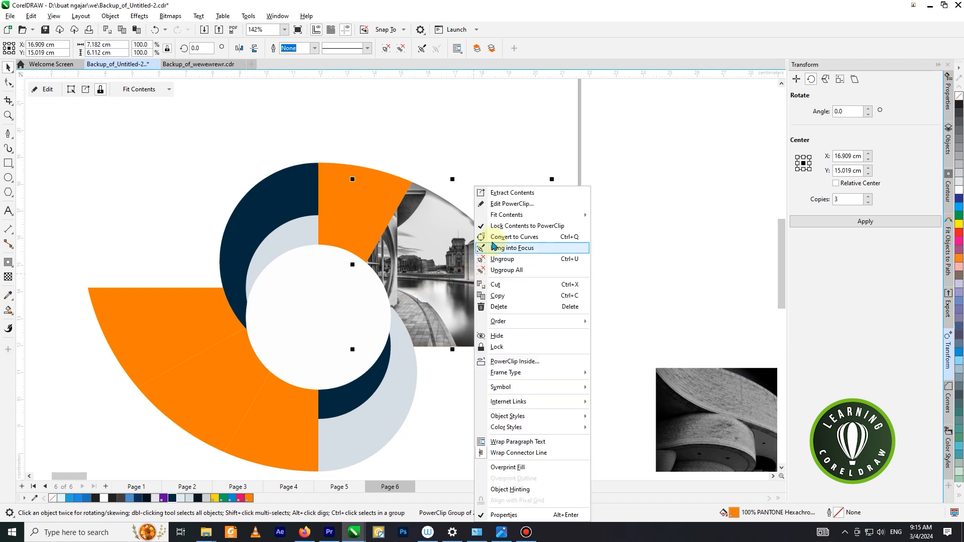
click(496, 195)
scroll(656, 259, down, 3)
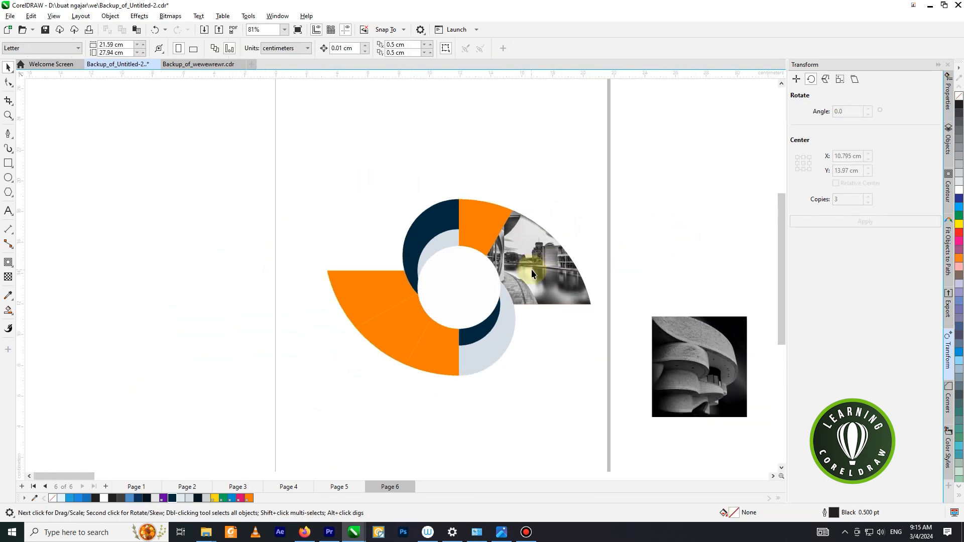
Ungroup the two photo-filled sections and open the PowerClip contents of the middle section for editing
click(541, 258)
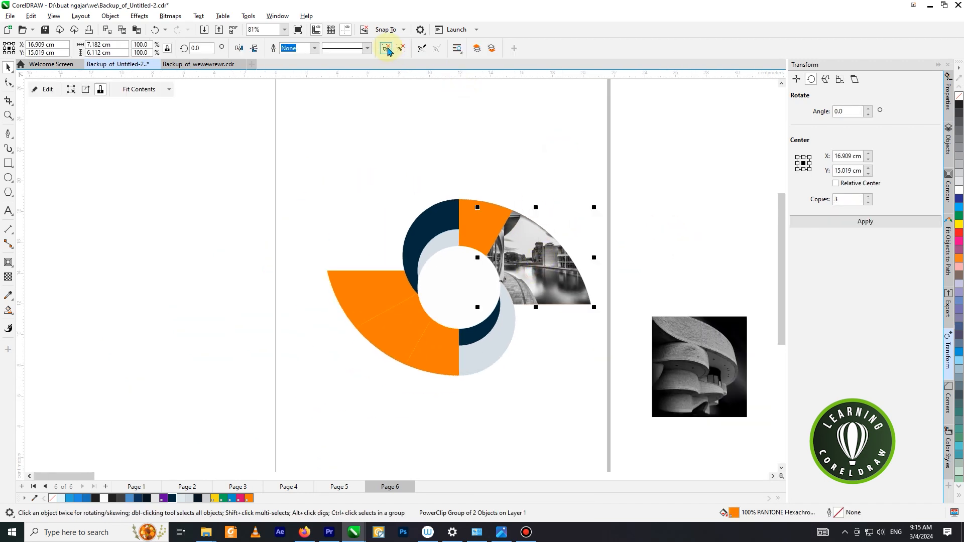
click(387, 49)
right_click(516, 198)
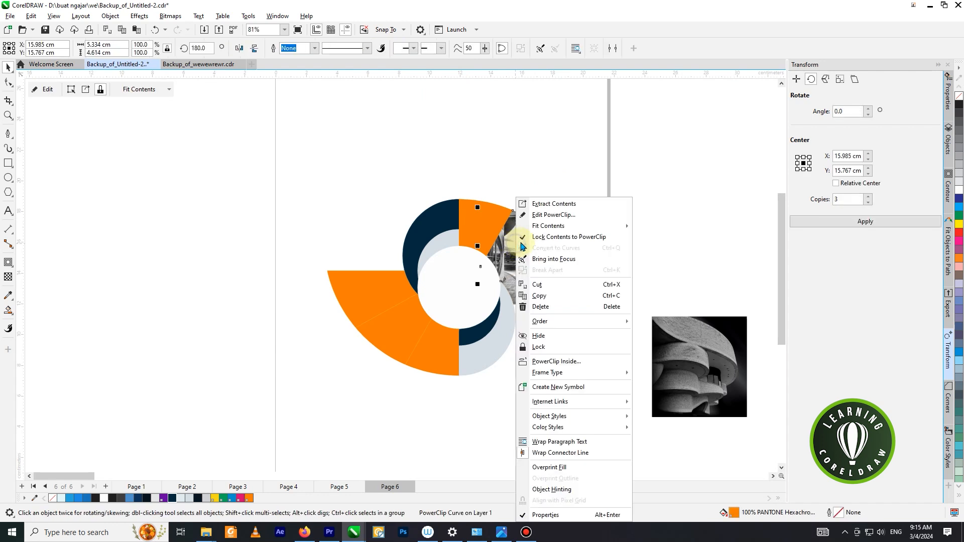
click(552, 215)
Set the clipped photo's transparency merge mode to Overlay and finish editing the PowerClip
click(8, 277)
click(126, 49)
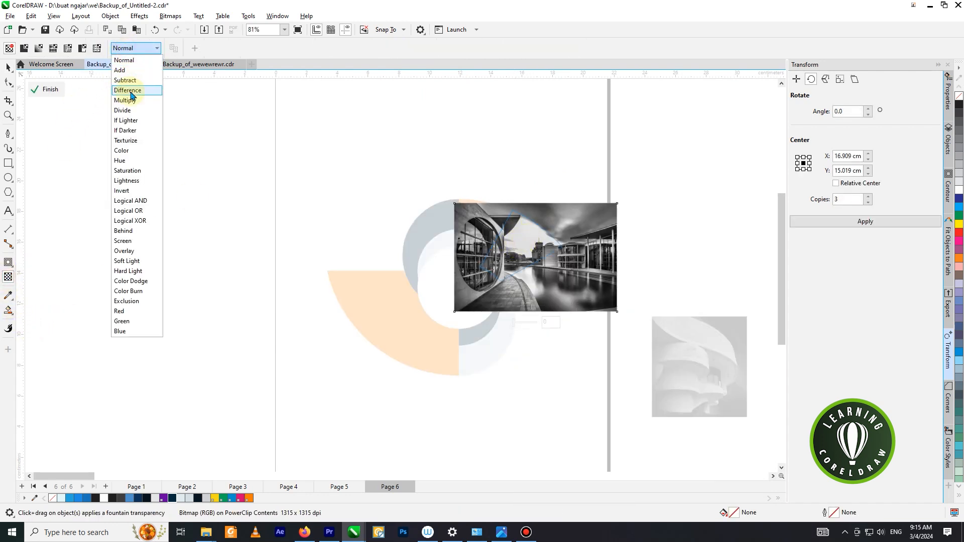
click(135, 253)
right_click(545, 242)
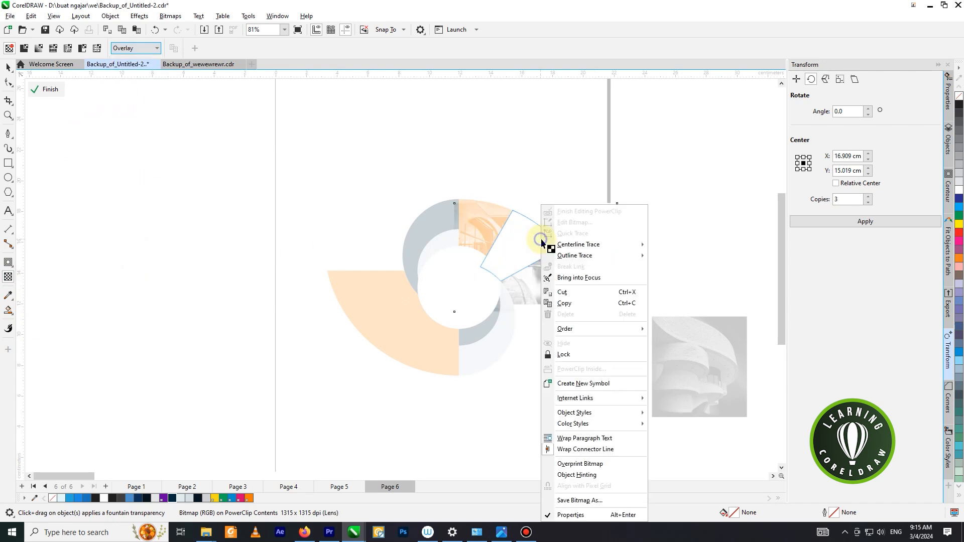
click(569, 213)
key(space)
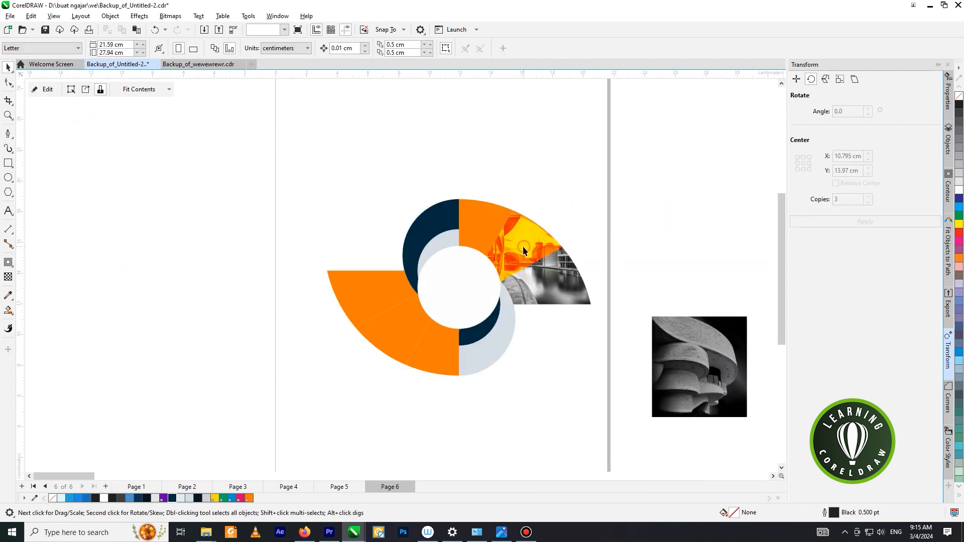
Fill the middle photo section of the right half with bright blue
click(91, 498)
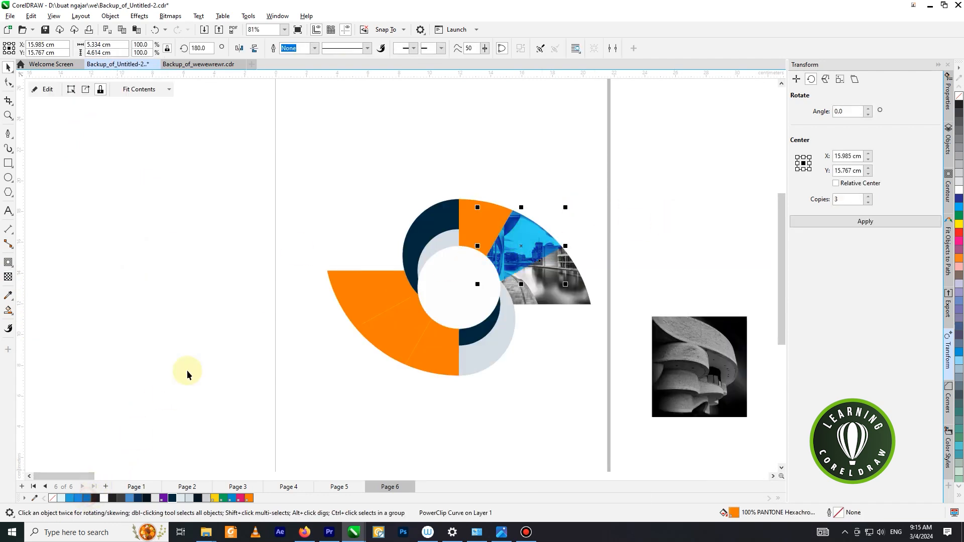
click(640, 164)
scroll(640, 166, down, 2)
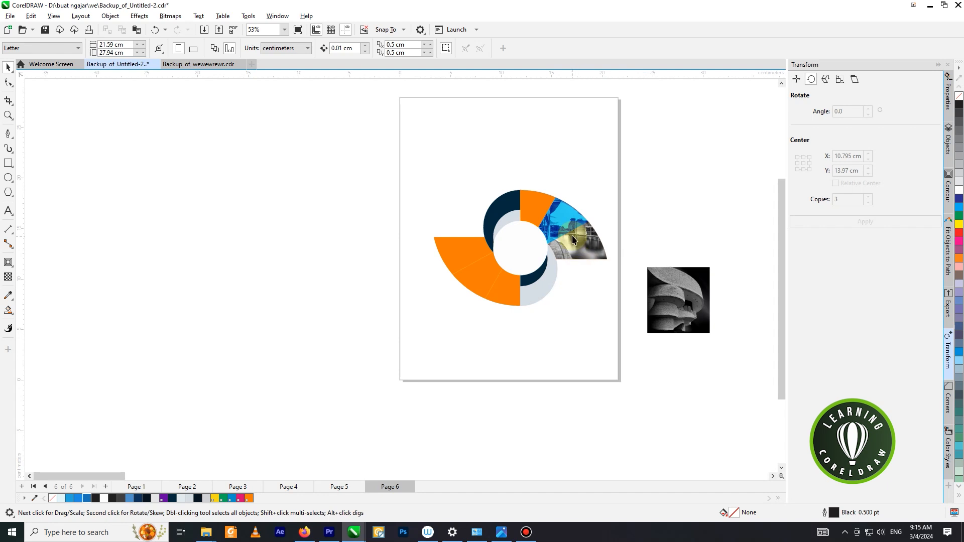
PowerClip the square curved-building photo inside the remaining orange section at the upper part of the swirl's right half
scroll(574, 239, up, 4)
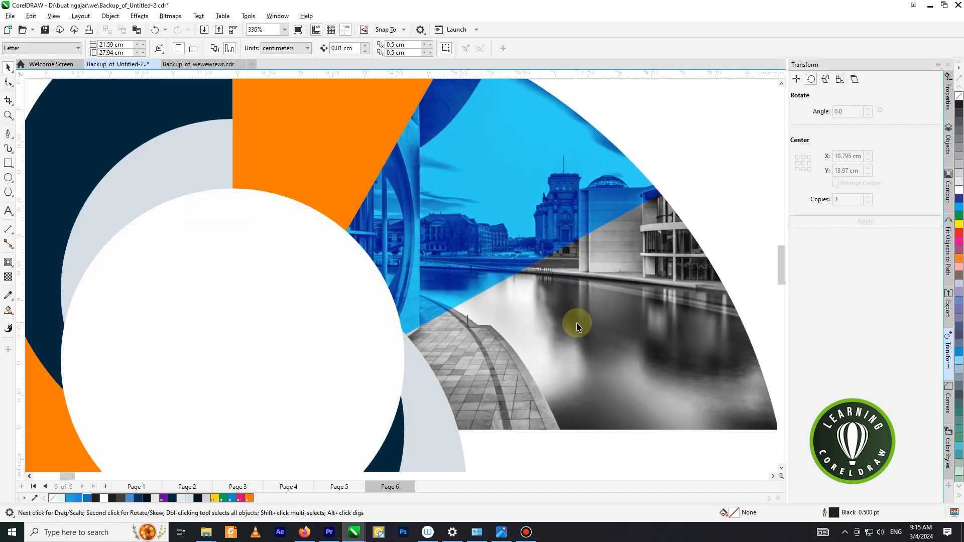
scroll(577, 326, down, 3)
scroll(515, 240, down, 2)
drag(653, 342, 621, 251)
right_click(621, 246)
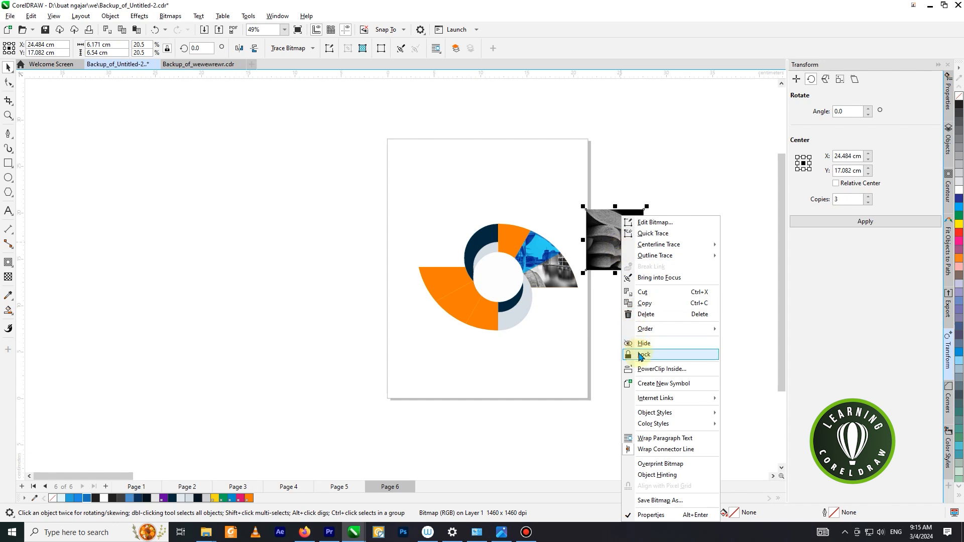
click(647, 369)
click(519, 240)
scroll(517, 239, up, 2)
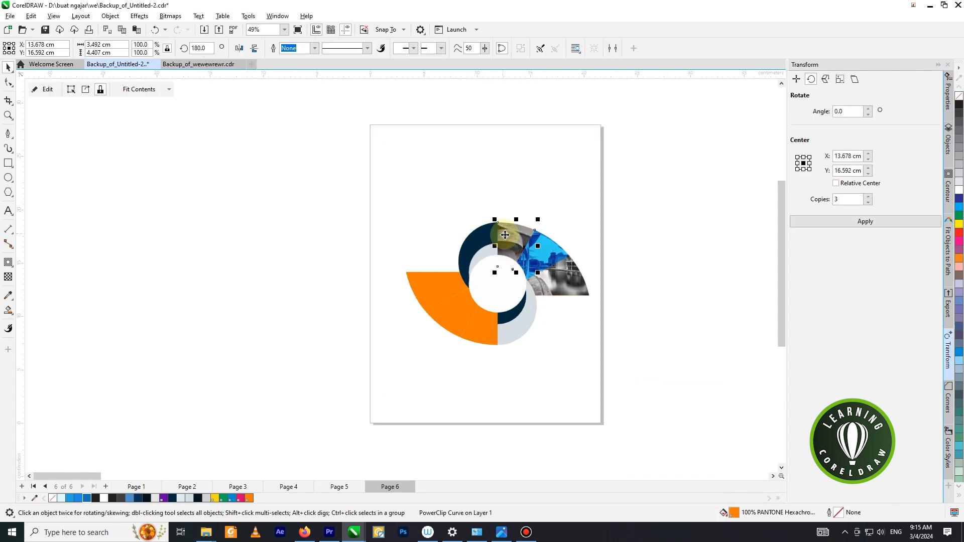
Edit that section's PowerClip contents, scale the photo down to about 4.39 by 4.65 cm, and finish editing
right_click(517, 238)
click(549, 155)
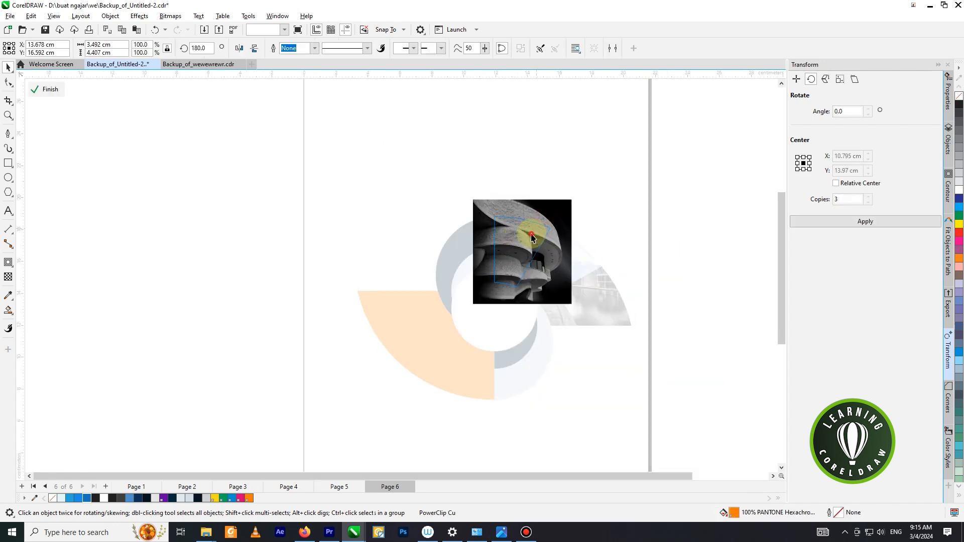
drag(570, 200, 526, 221)
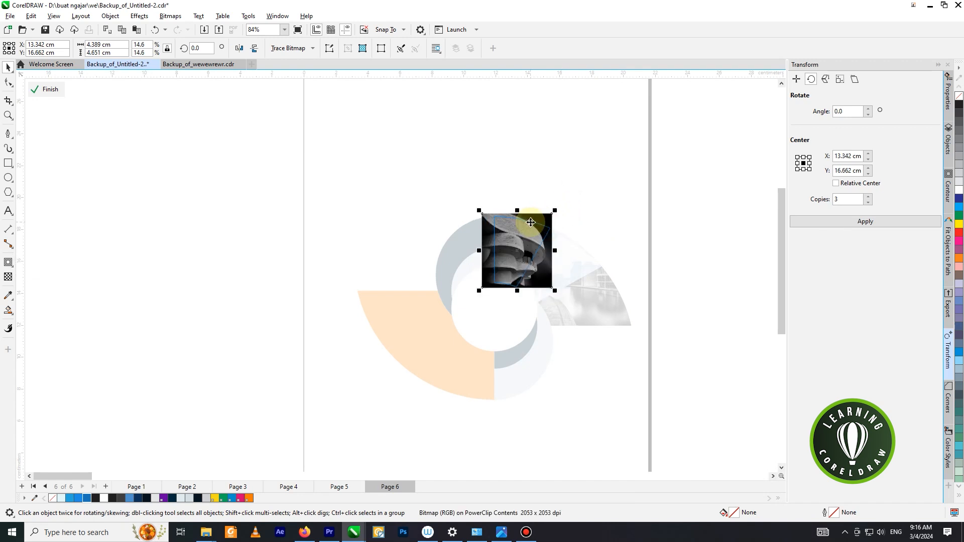
right_click(531, 221)
click(559, 210)
click(578, 191)
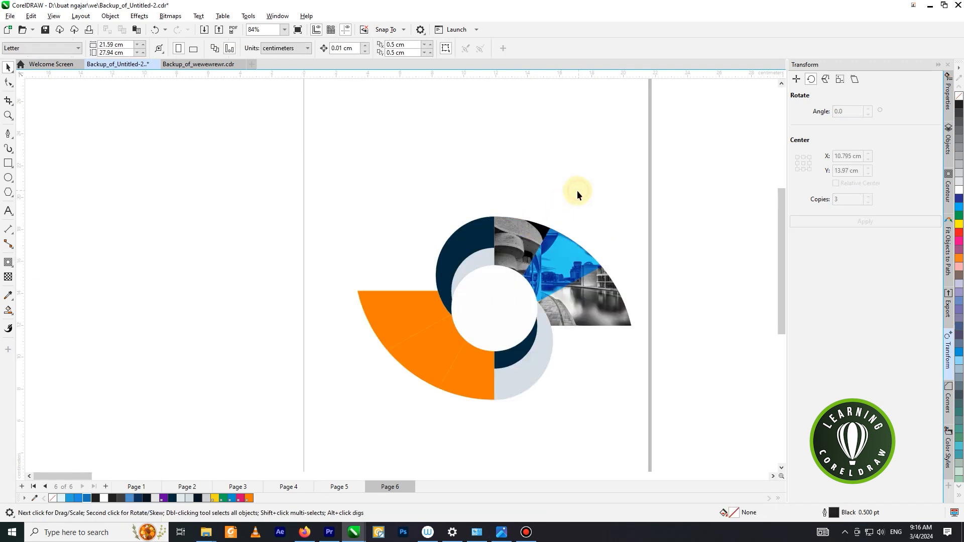
scroll(578, 191, down, 2)
scroll(432, 176, down, 3)
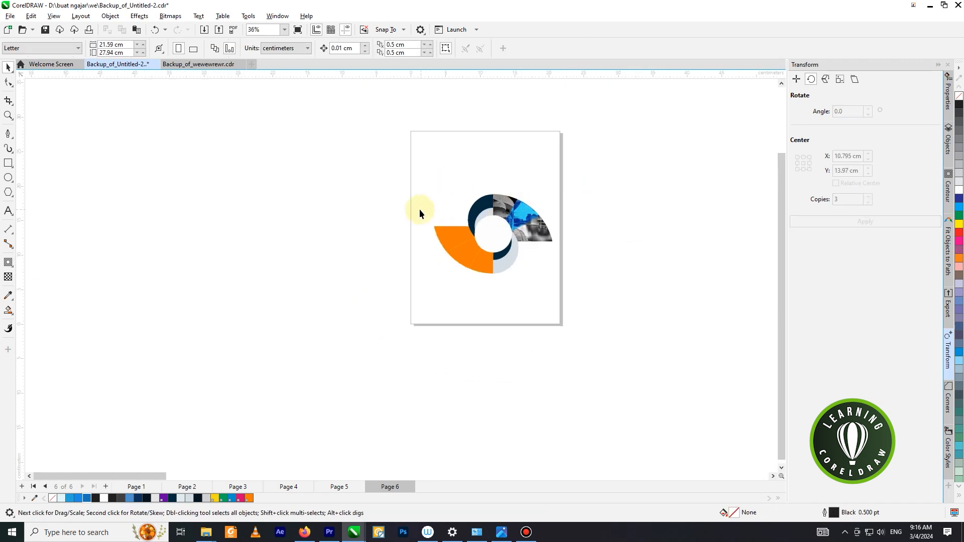
Copy the curved-building photo from inside the upper section's PowerClip, paste it on the page, and place the copy below the swirl
scroll(452, 206, up, 5)
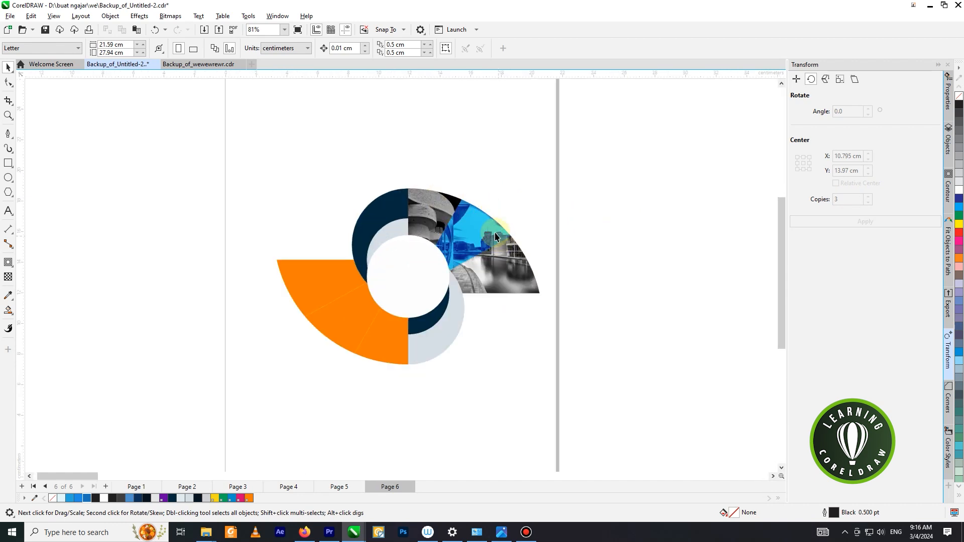
click(436, 213)
right_click(436, 213)
click(439, 216)
click(437, 214)
key(ctrl+c)
right_click(437, 213)
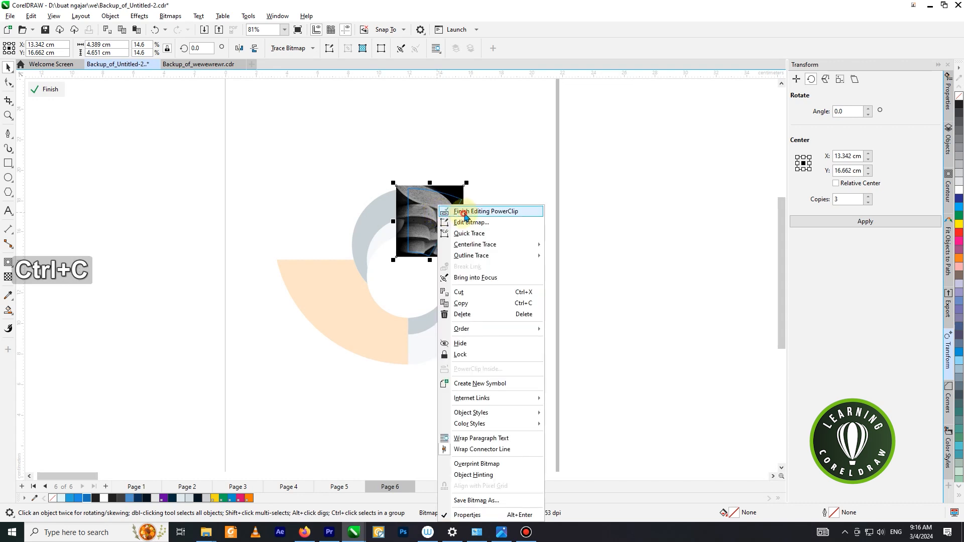
click(467, 210)
key(ctrl+v)
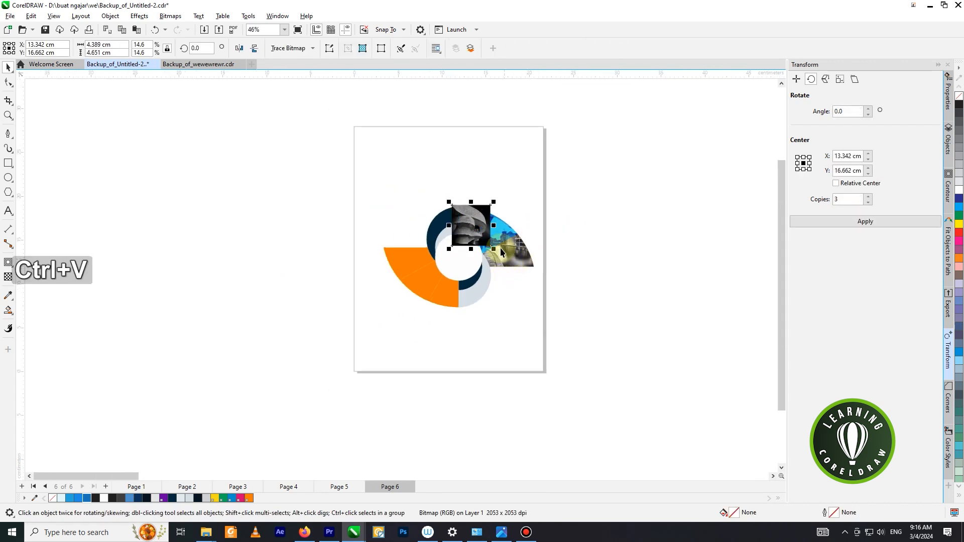
drag(473, 216, 497, 326)
PowerClip the copied curved-building photo inside the bottom orange section of the left half
scroll(490, 342, up, 1)
right_click(473, 348)
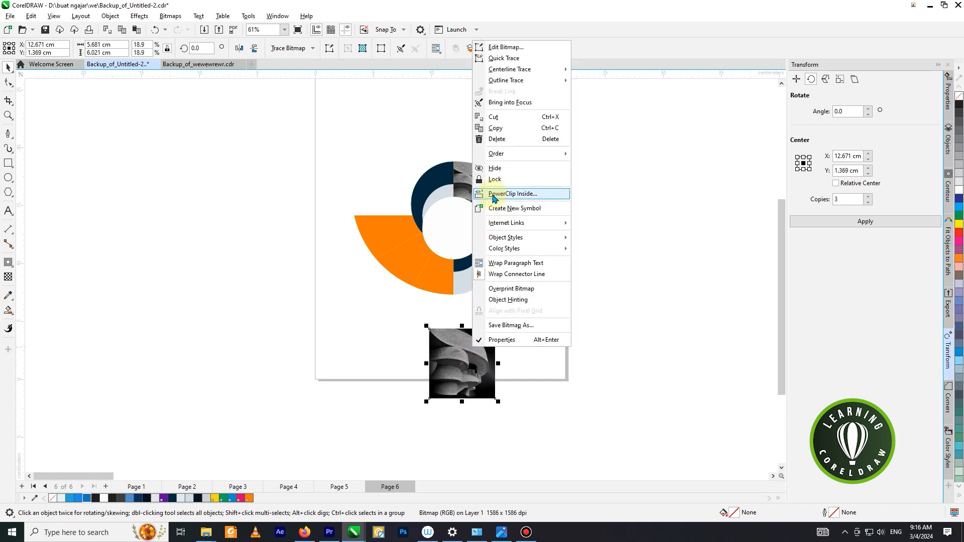
click(493, 195)
click(435, 288)
scroll(435, 277, up, 2)
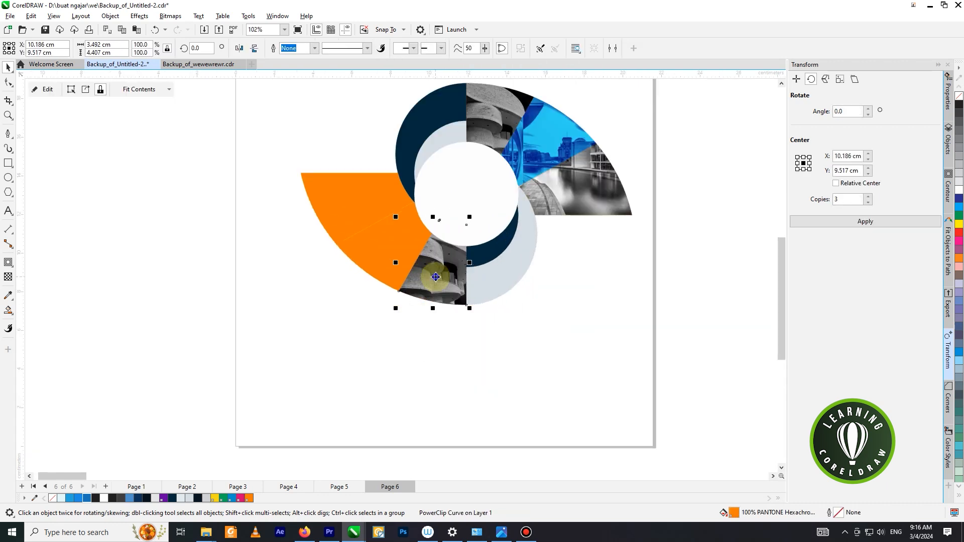
Edit the bottom section's PowerClip, scale its photo to about 4.54 by 4.81 cm, shift it slightly left, and finish editing
right_click(435, 277)
click(463, 217)
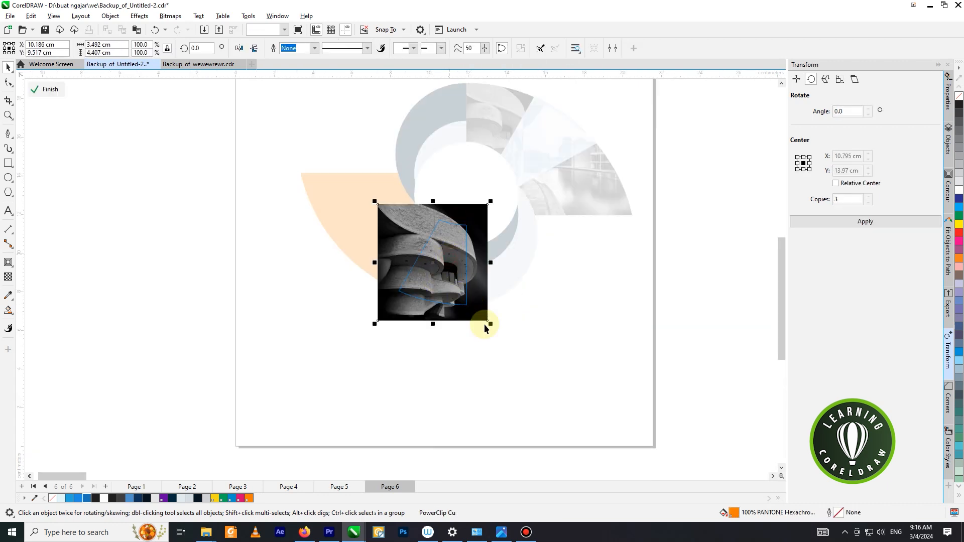
drag(487, 325, 479, 317)
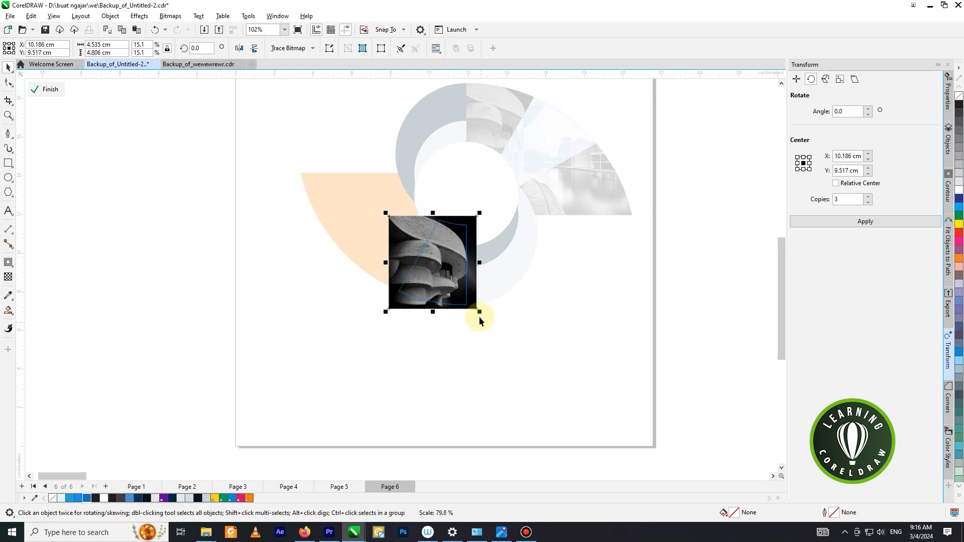
drag(460, 253, 456, 252)
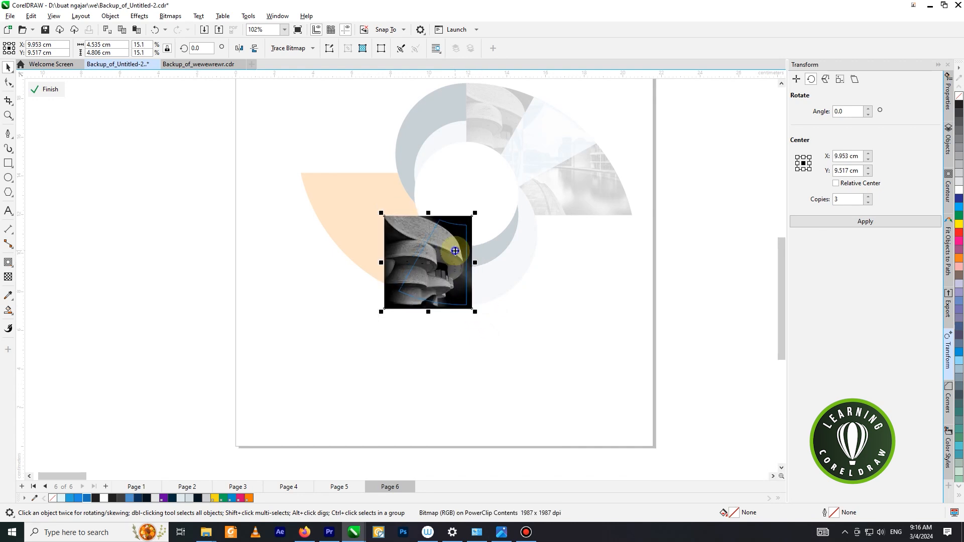
right_click(455, 253)
click(489, 210)
click(598, 309)
scroll(597, 246, down, 2)
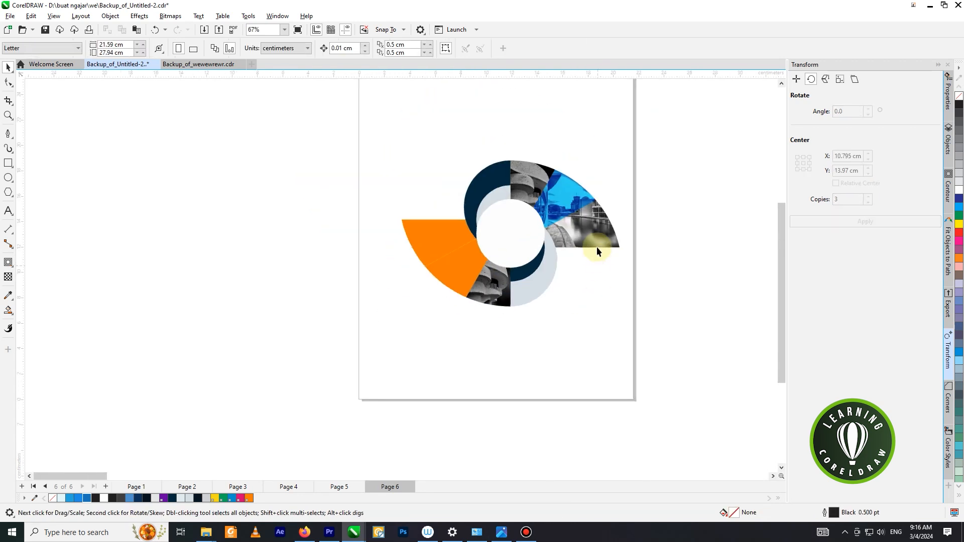
Copy the wide building photo from the PowerClip of the right half's lowest section and finish editing
right_click(591, 230)
click(625, 215)
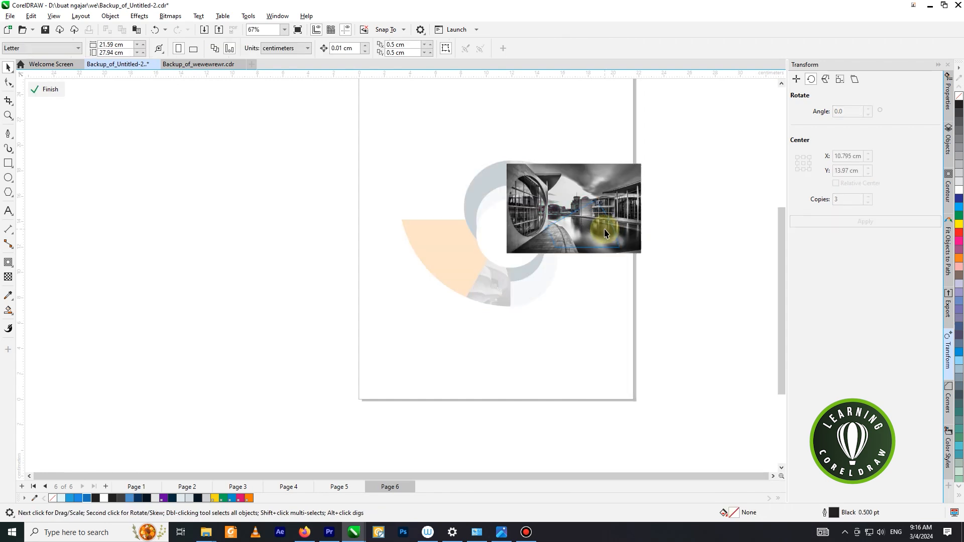
key(ctrl)
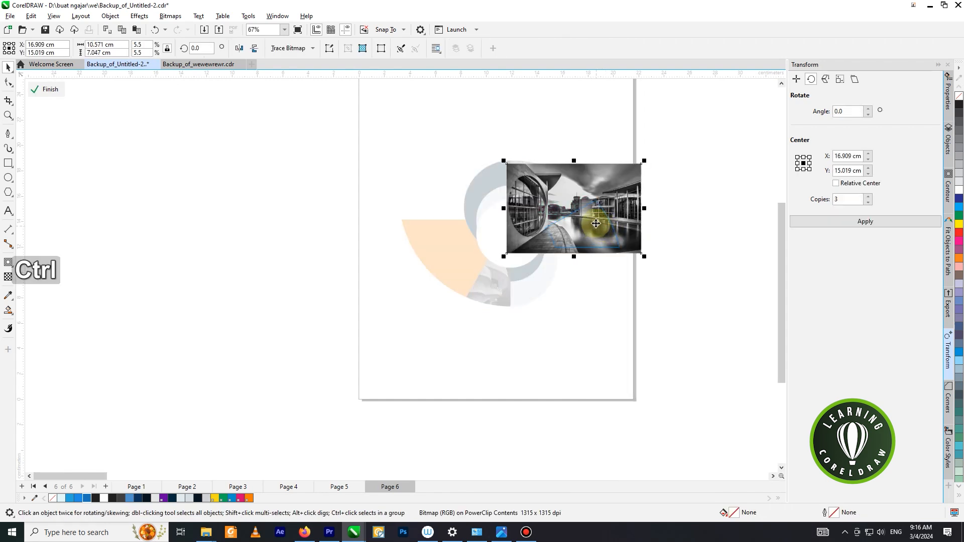
right_click(595, 216)
click(628, 212)
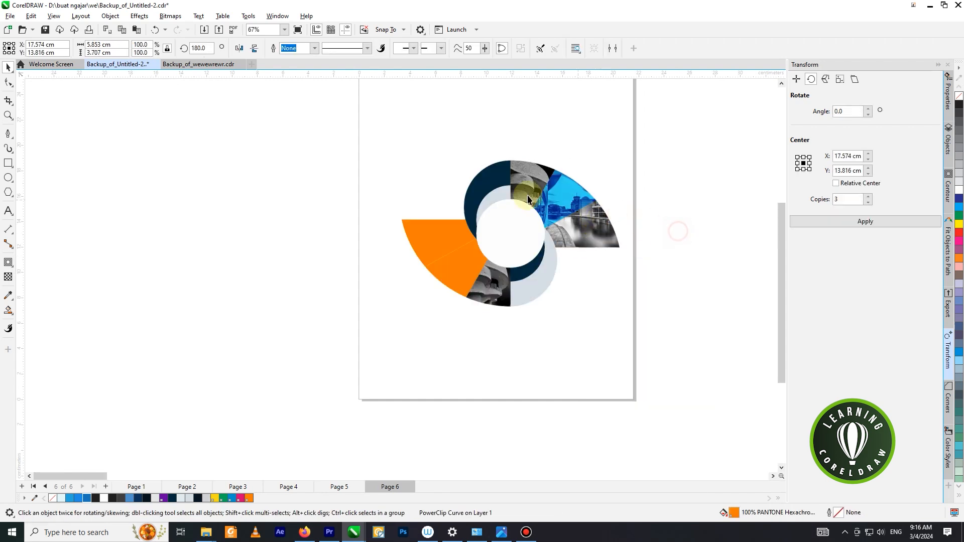
scroll(485, 213, down, 1)
scroll(472, 229, up, 1)
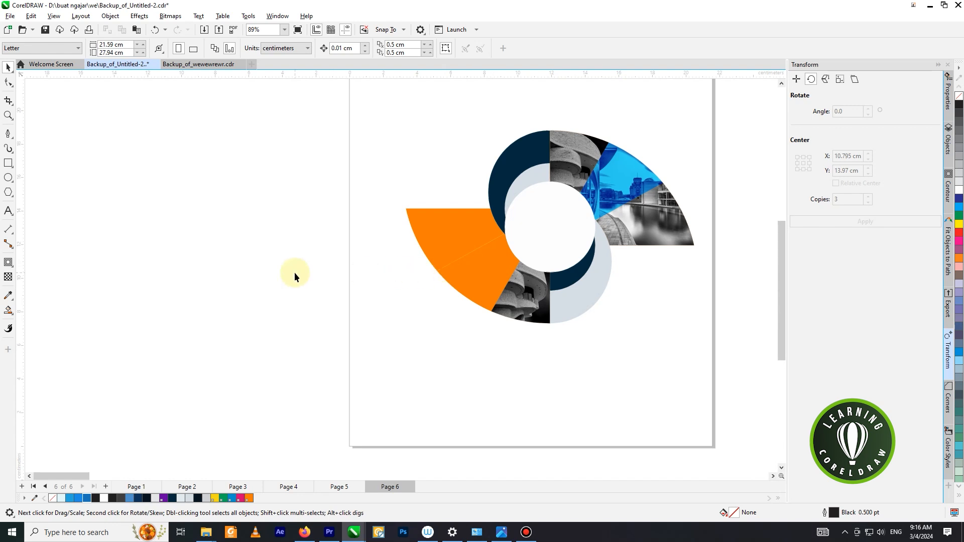
Paste the wide building photo beneath the left half and group the two remaining orange sections
key(ctrl+v)
drag(659, 218, 457, 331)
click(469, 280)
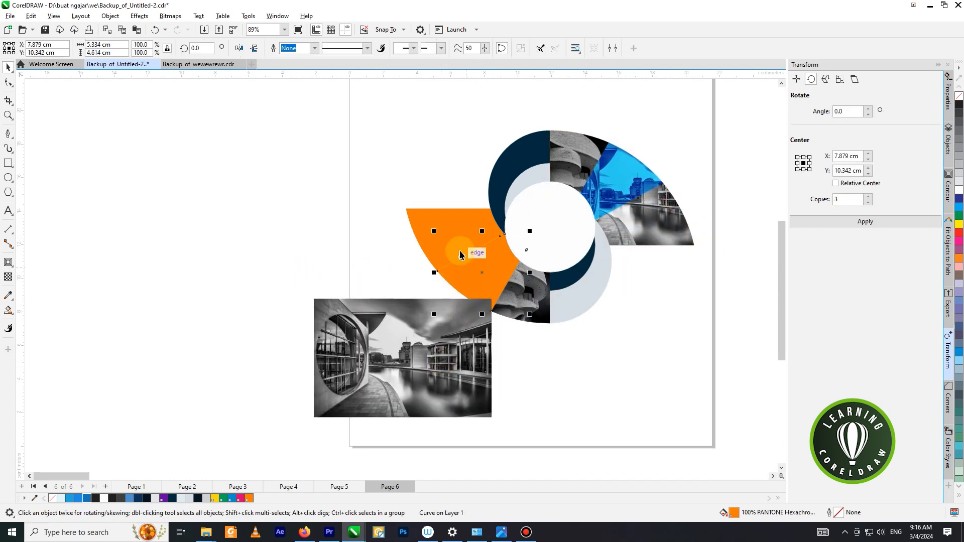
shift+click(442, 222)
right_click(447, 225)
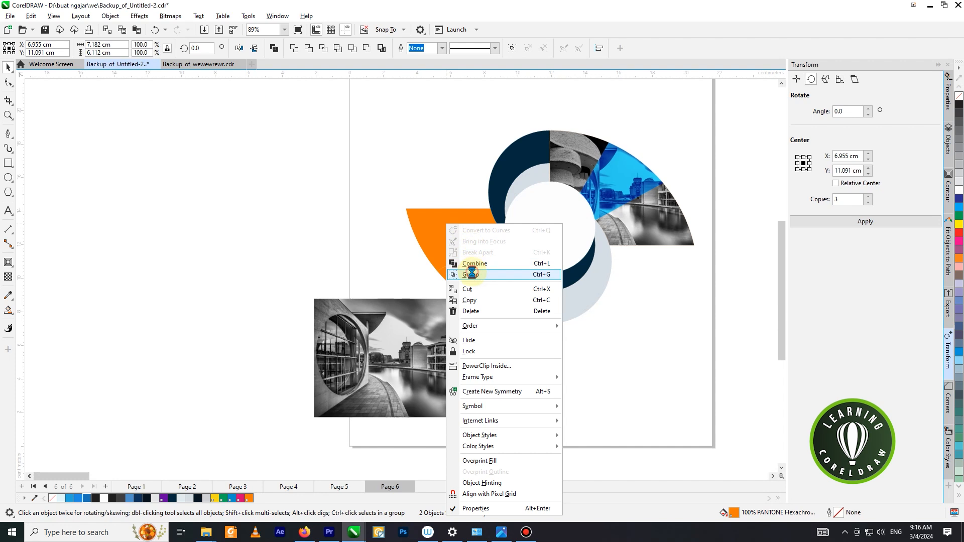
click(472, 275)
Move the wide building photo clear of the swirl and PowerClip it inside the grouped orange sections of the left half
drag(399, 329, 255, 273)
right_click(255, 274)
click(301, 366)
click(452, 269)
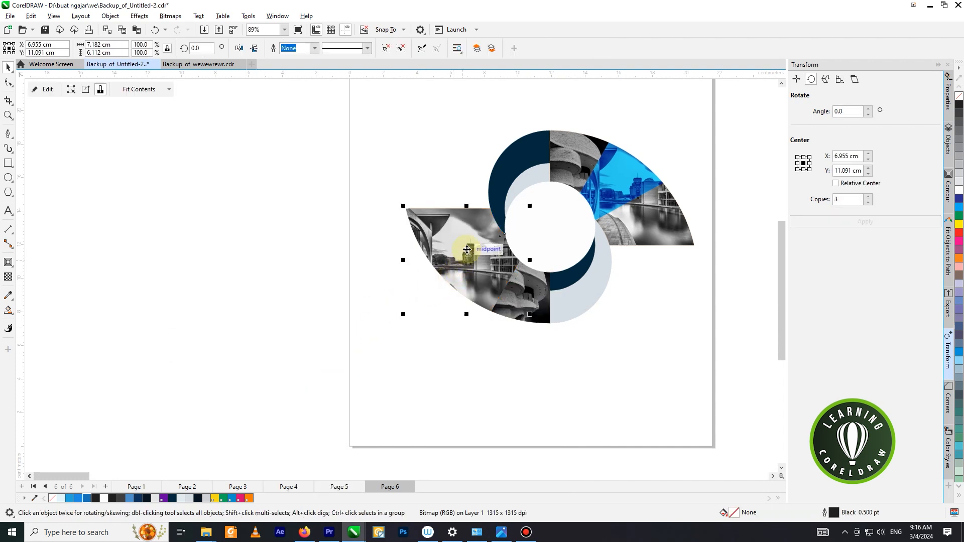
Edit the grouped sections' PowerClip, shift the photo left, enlarge it to about 13.2 by 8.8 cm, and finish editing
right_click(466, 257)
click(497, 206)
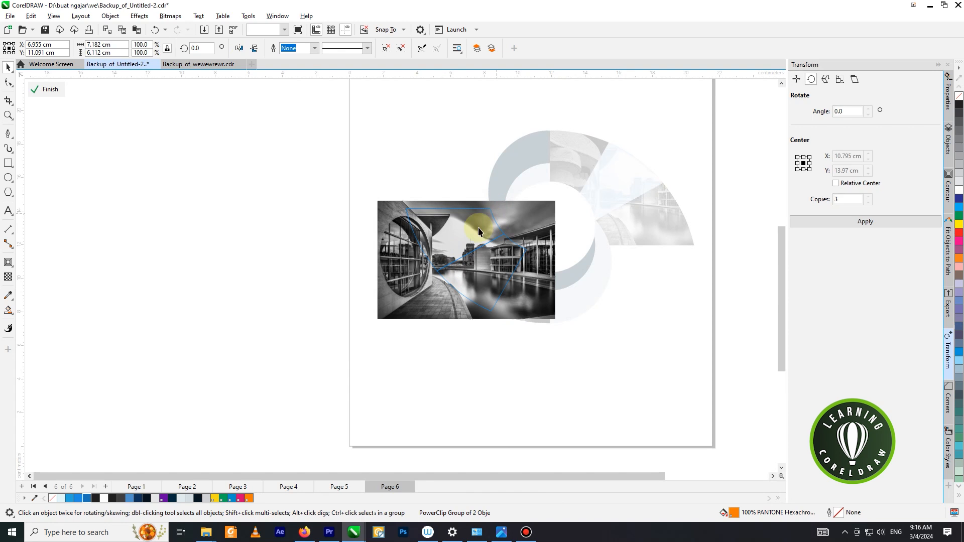
drag(461, 236, 425, 211)
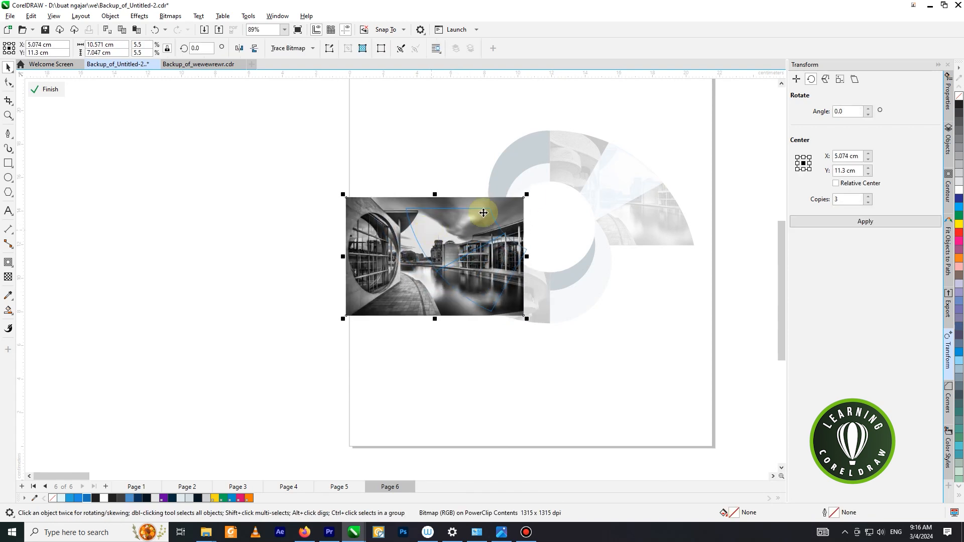
drag(528, 194, 507, 196)
right_click(508, 197)
click(532, 203)
Ungroup the two photo-filled sections of the left half and open the middle section's PowerClip contents for editing
click(463, 222)
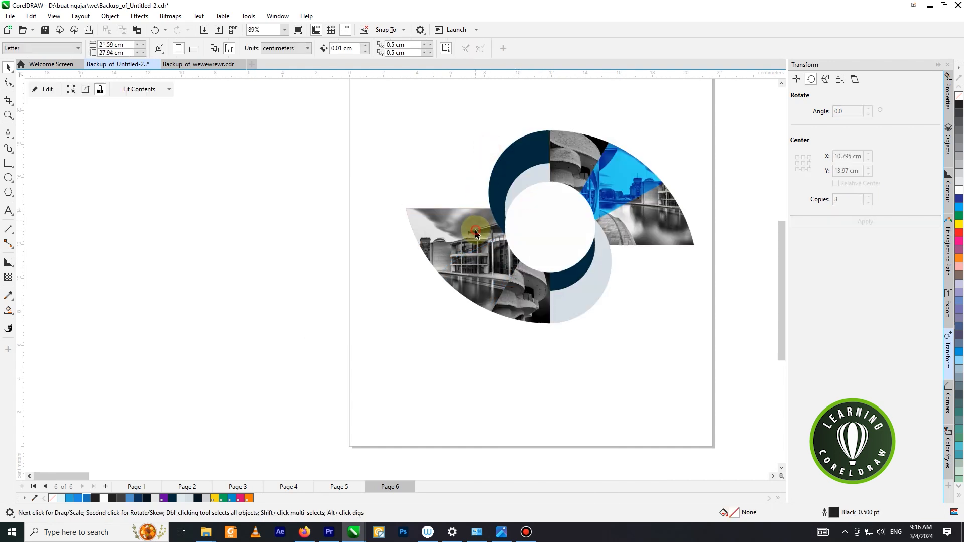
click(392, 133)
right_click(446, 225)
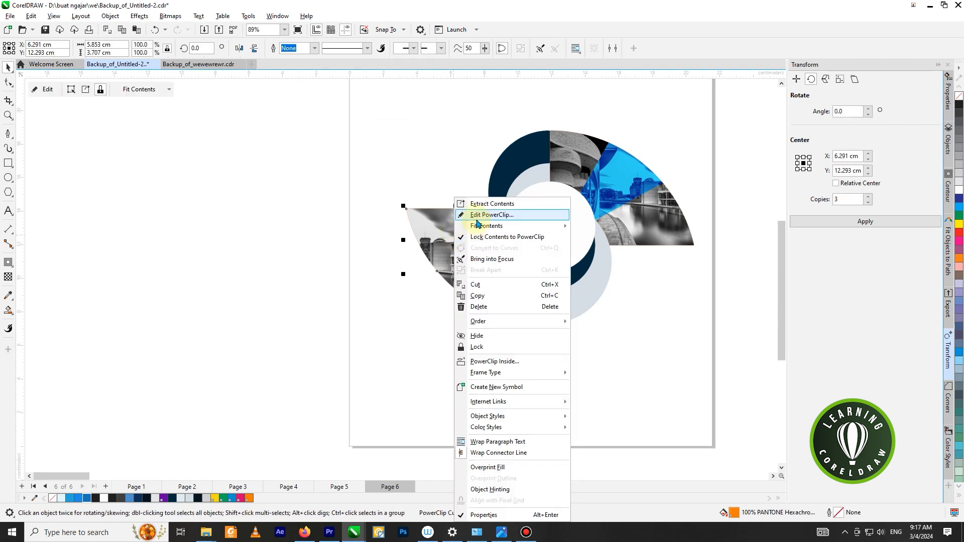
click(407, 164)
right_click(464, 236)
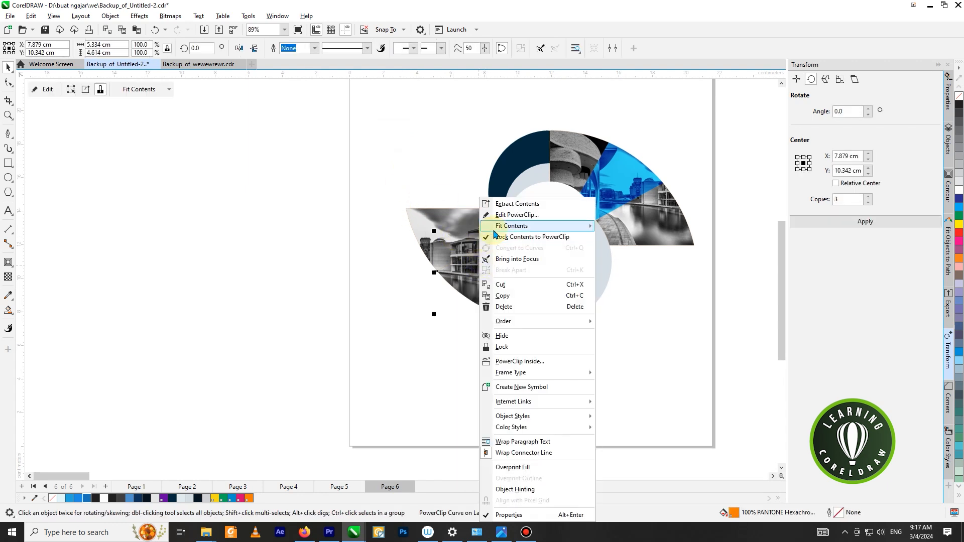
click(505, 216)
click(487, 262)
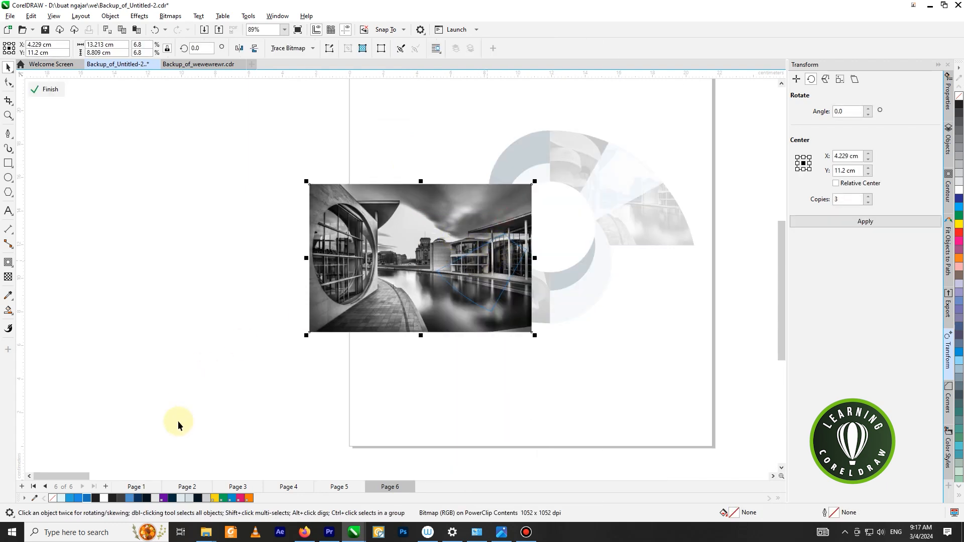
Set the transparency merge mode of the left half's clipped building photo to Overlay and finish editing the PowerClip
click(8, 278)
click(131, 48)
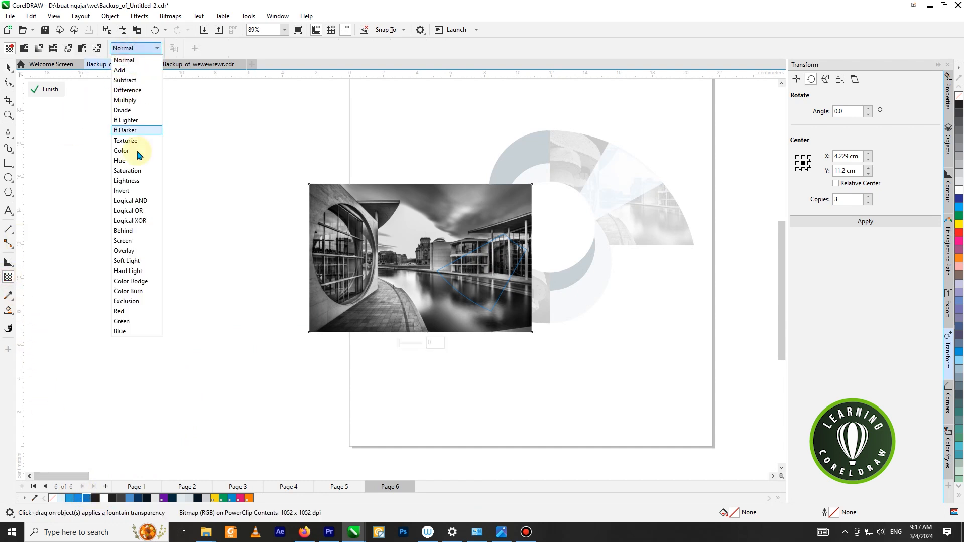
click(142, 251)
right_click(441, 203)
click(482, 209)
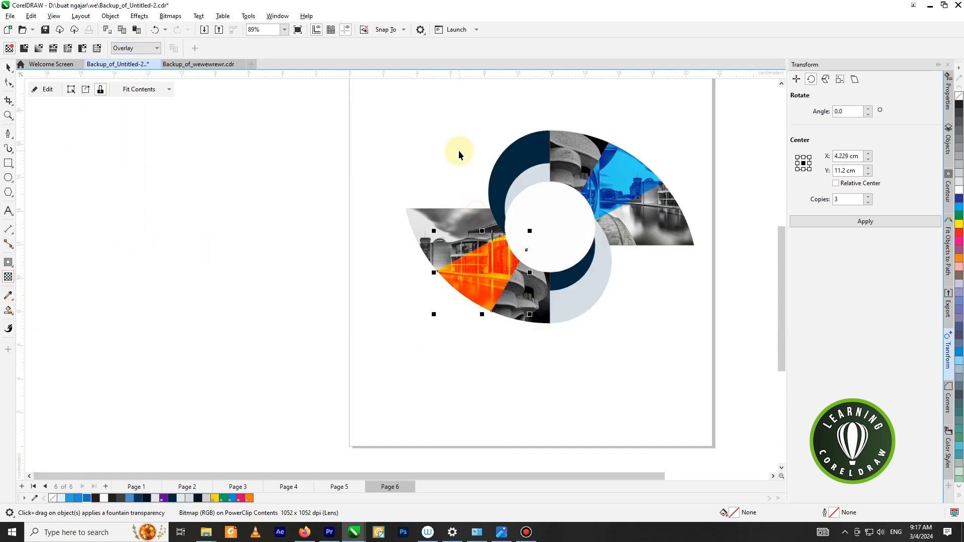
key(space)
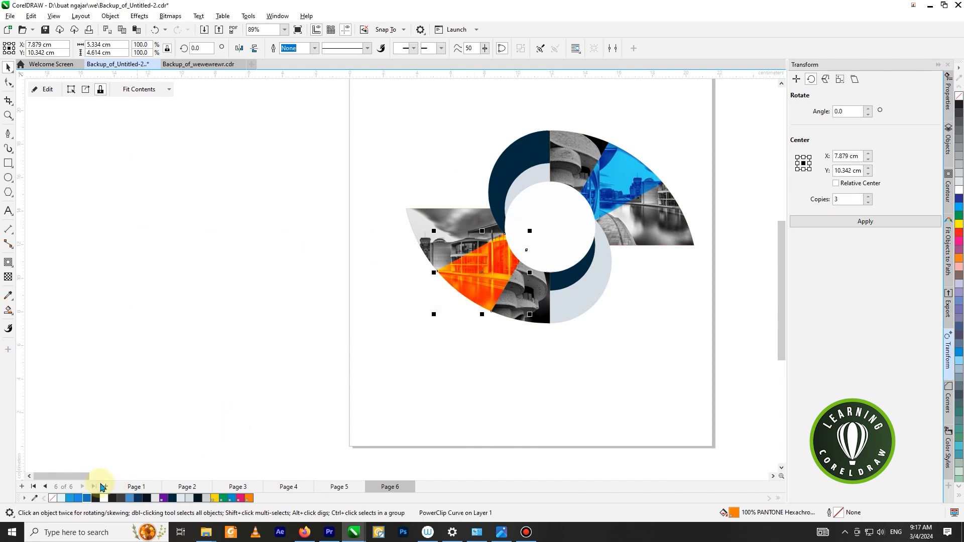
Fill the middle photo section of the left half with blue
click(86, 499)
click(471, 183)
scroll(459, 187, down, 3)
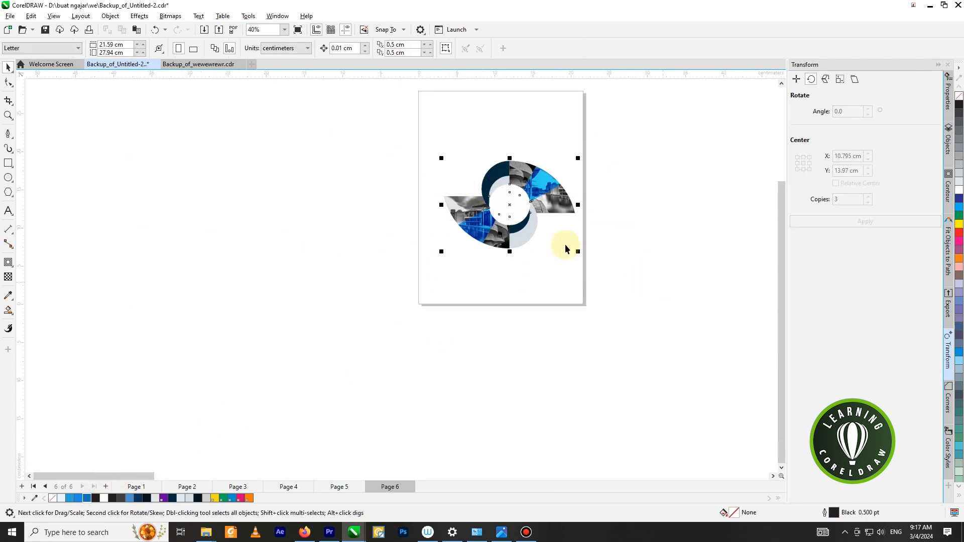
click(533, 206)
right_click(531, 191)
click(552, 144)
scroll(551, 189, up, 2)
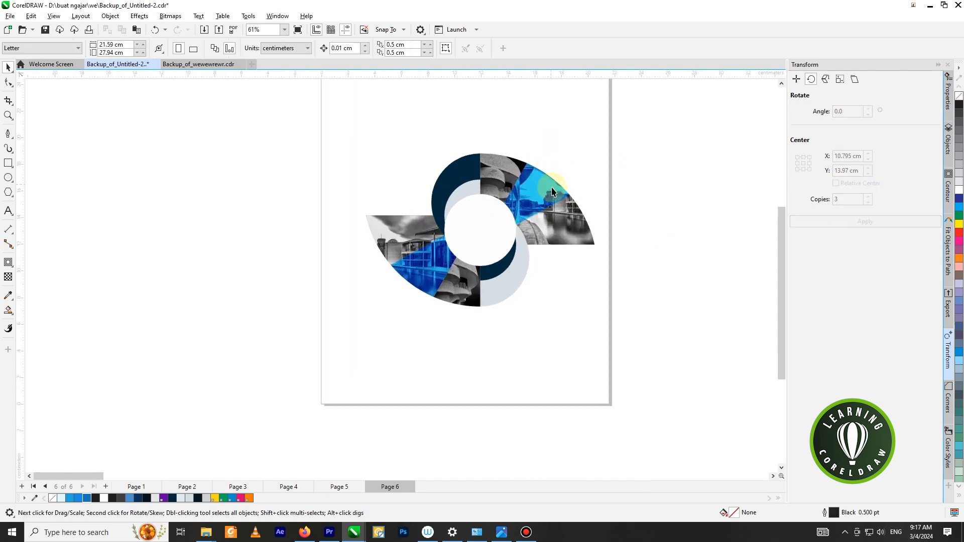
scroll(551, 189, up, 3)
click(546, 220)
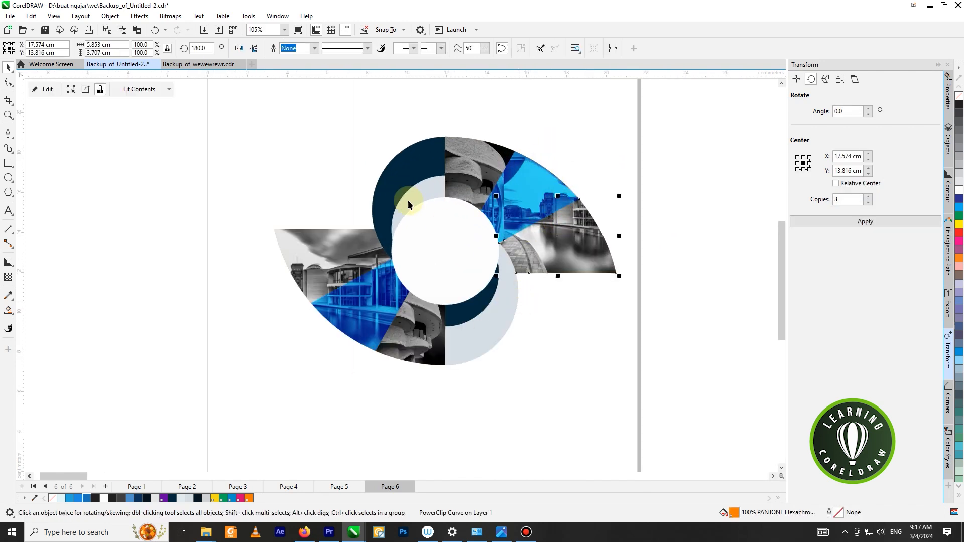
Create a page-sized rectangle behind the swirl graphic and fill it with navy R0 G41 B61
click(387, 176)
scroll(541, 199, down, 3)
click(540, 113)
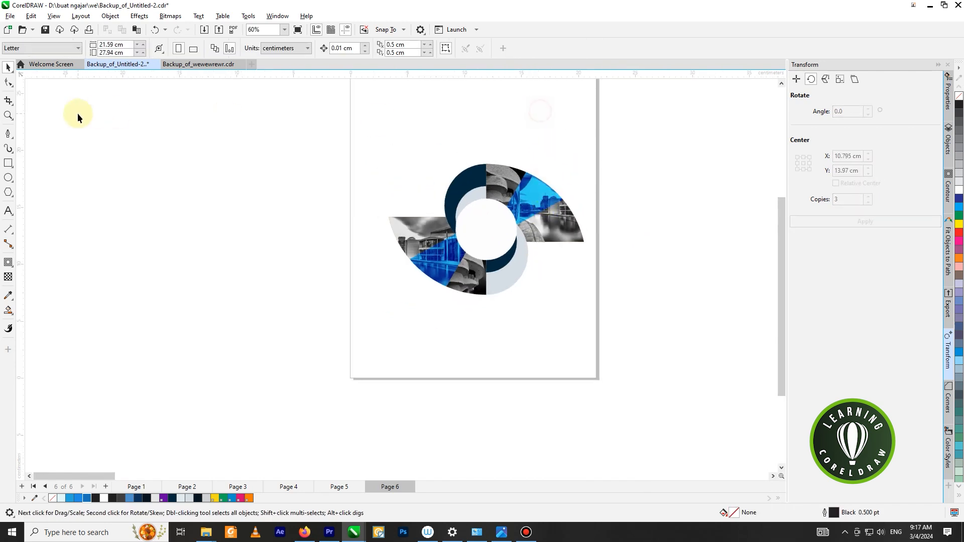
double_click(9, 164)
scroll(430, 183, down, 2)
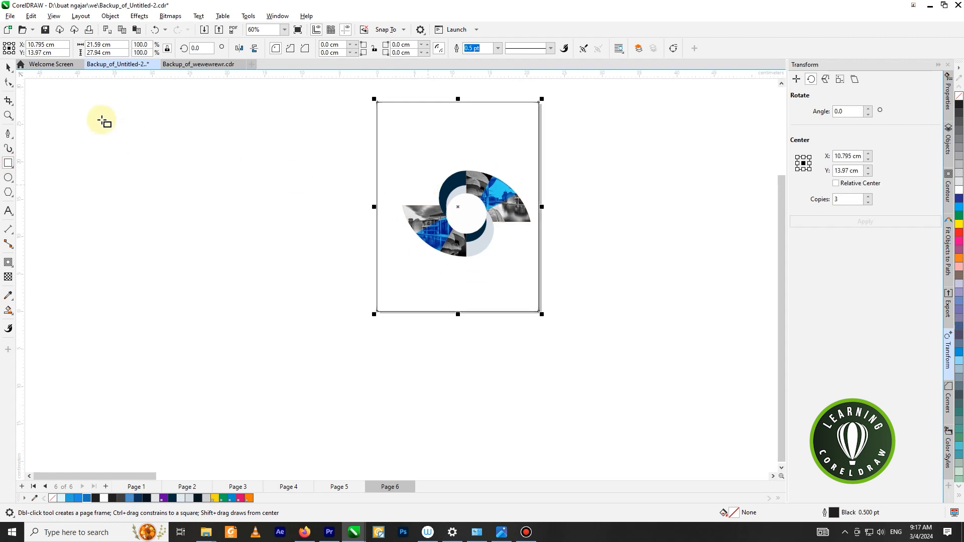
key(space)
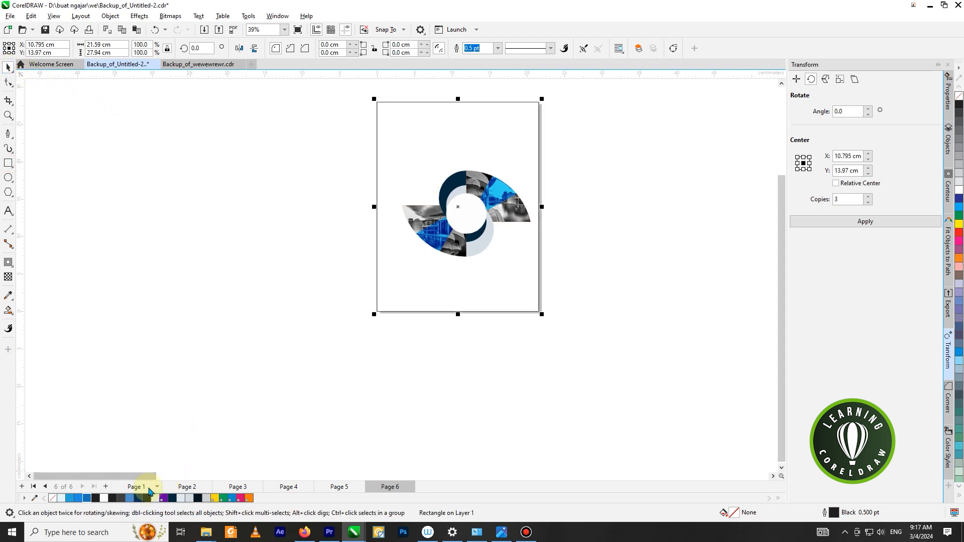
click(198, 499)
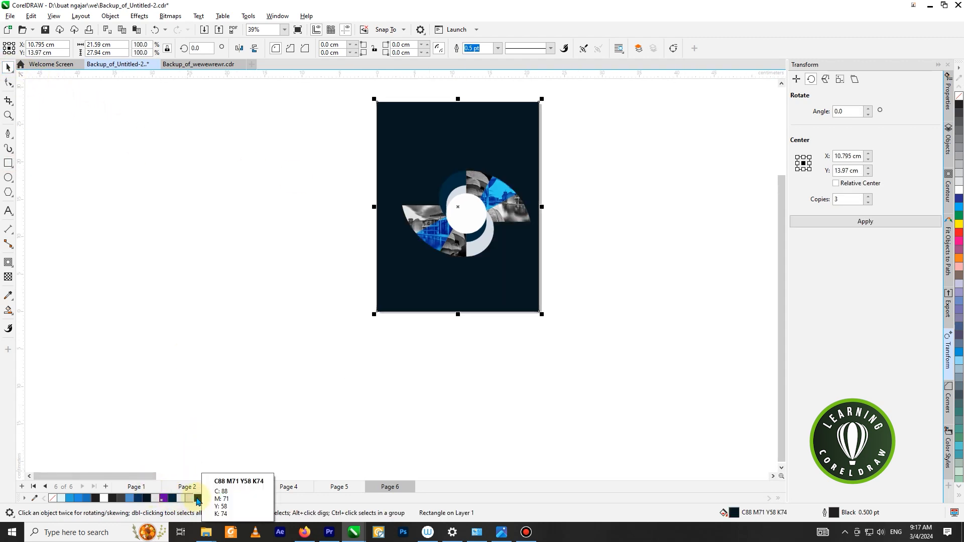
click(171, 499)
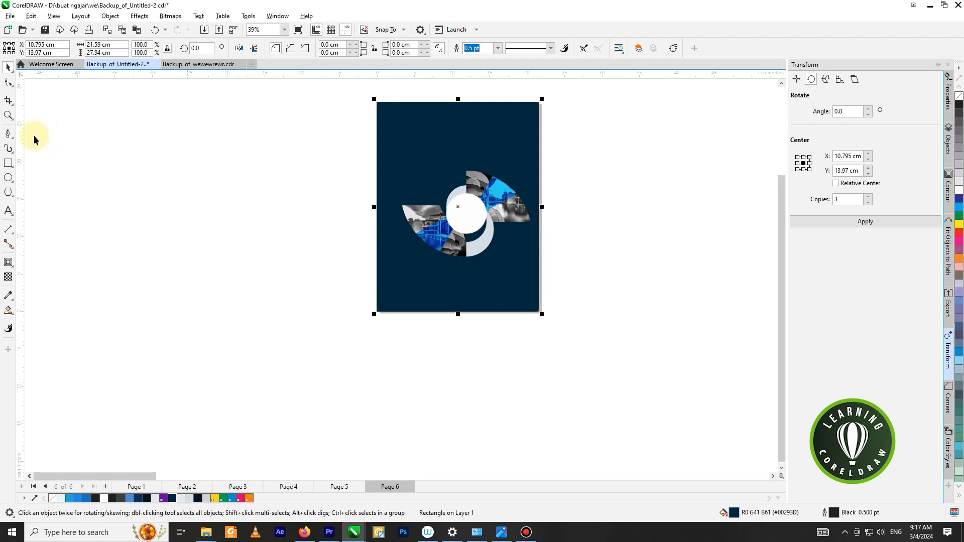
click(230, 117)
Scale all the swirl objects together to about 29.9 by 20.0 cm and move them so their vertical centreline meets the page's right edge
scroll(564, 260, down, 2)
scroll(389, 145, up, 3)
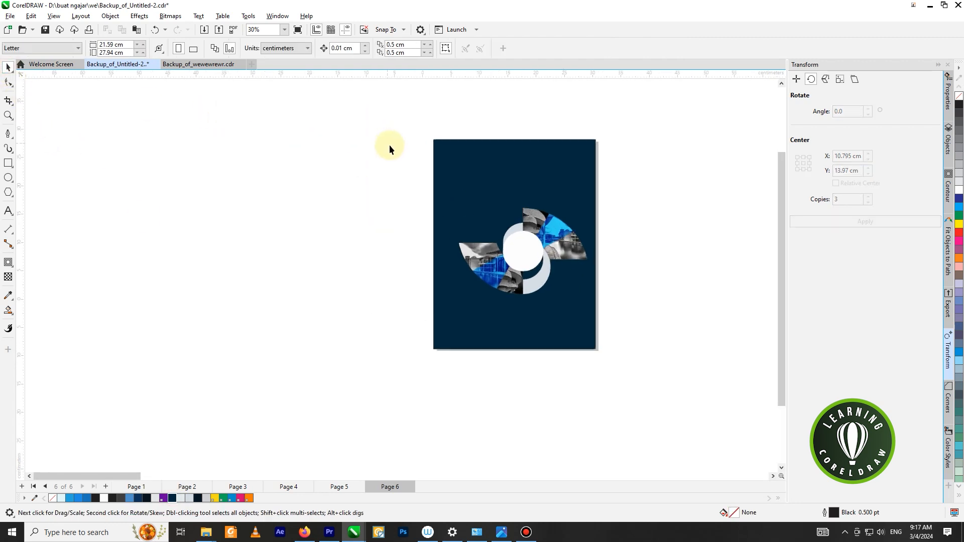
click(347, 164)
drag(665, 362, 665, 364)
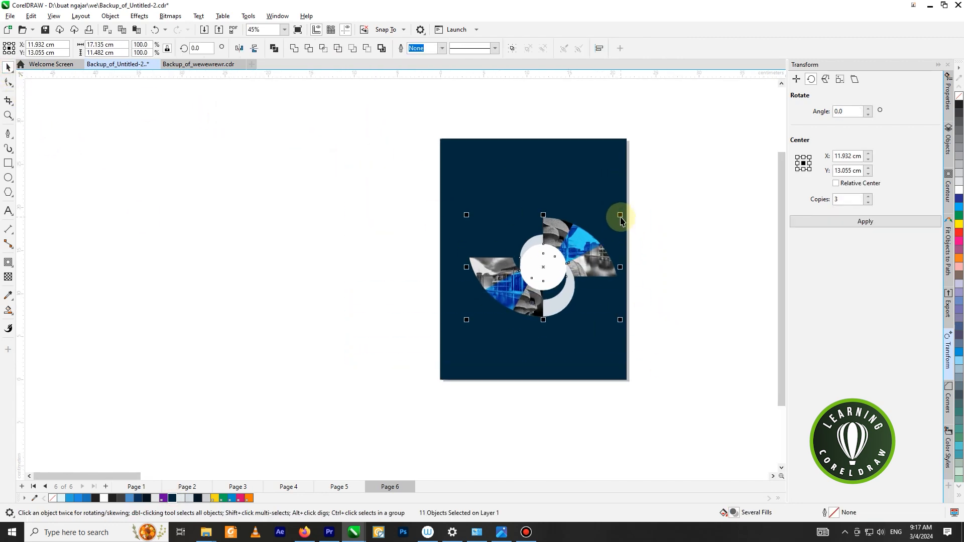
drag(621, 215, 688, 182)
drag(737, 161, 698, 142)
scroll(505, 126, up, 2)
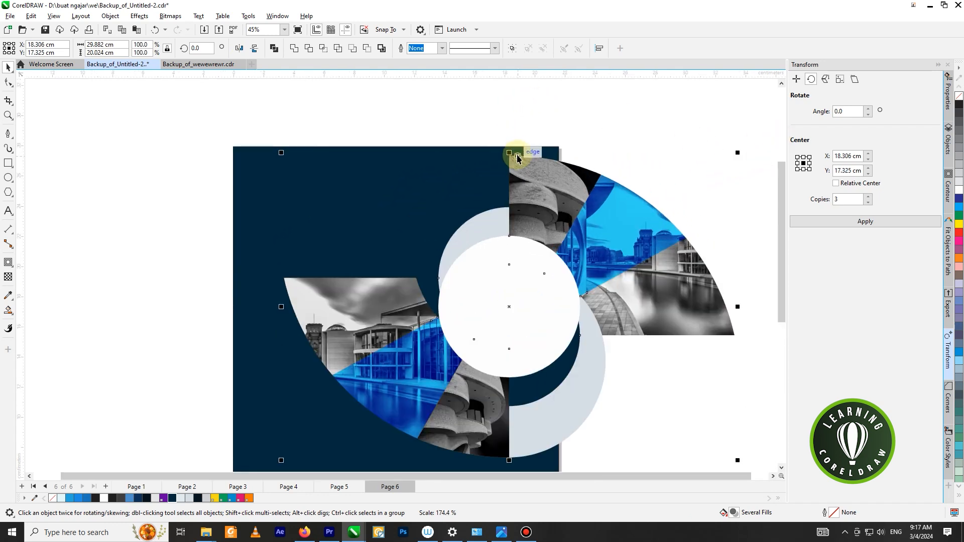
drag(510, 156, 555, 147)
scroll(552, 153, down, 2)
click(611, 141)
Apply the Small Glow shadow preset to the navy crescent on the upper left of the swirl
click(511, 182)
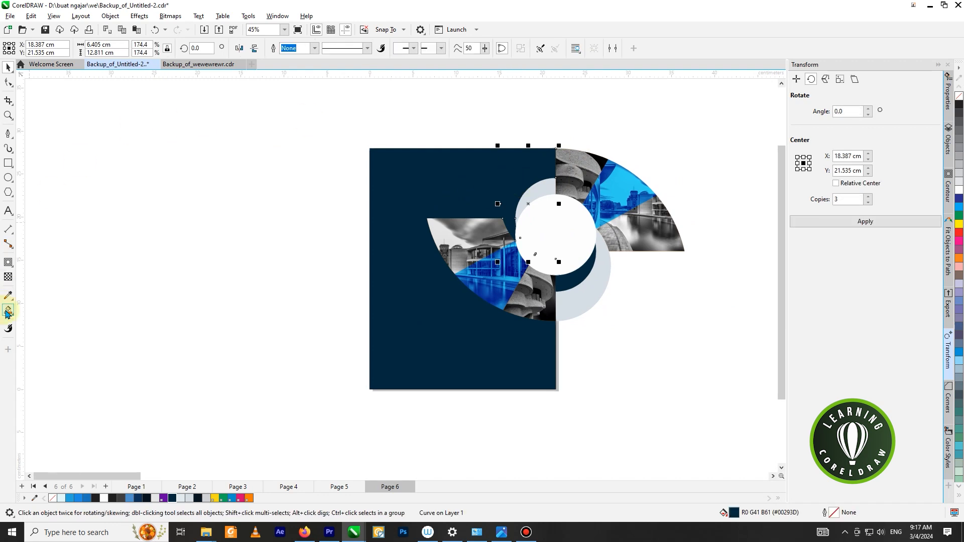
click(8, 263)
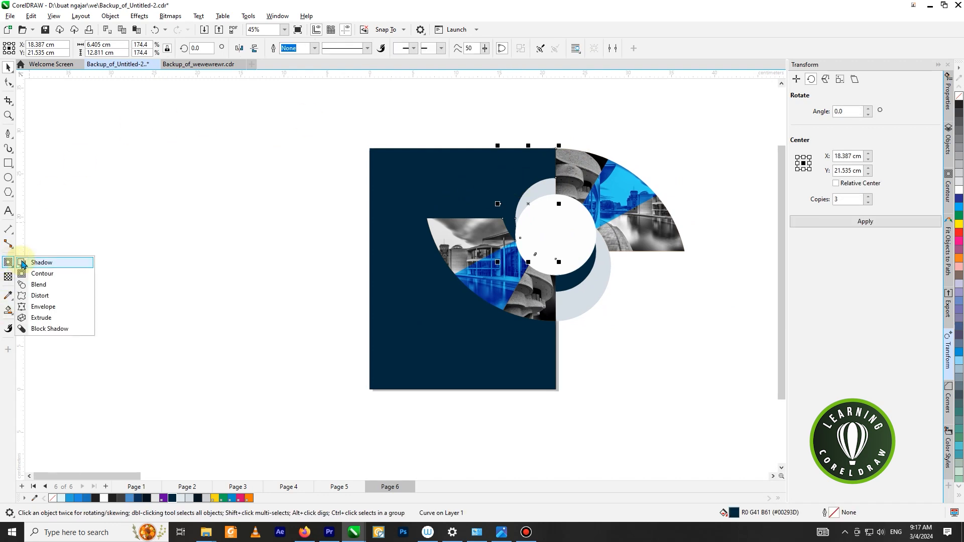
click(20, 262)
click(28, 50)
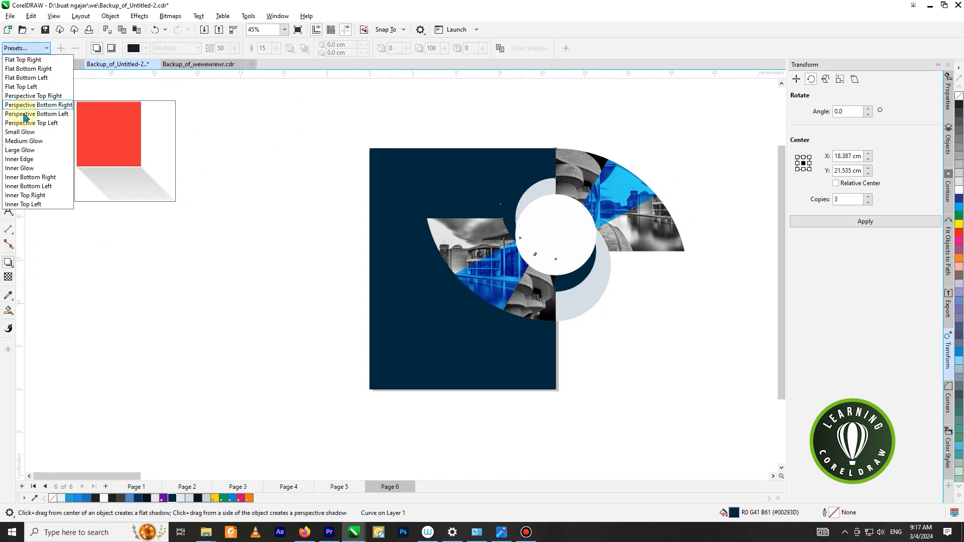
click(28, 134)
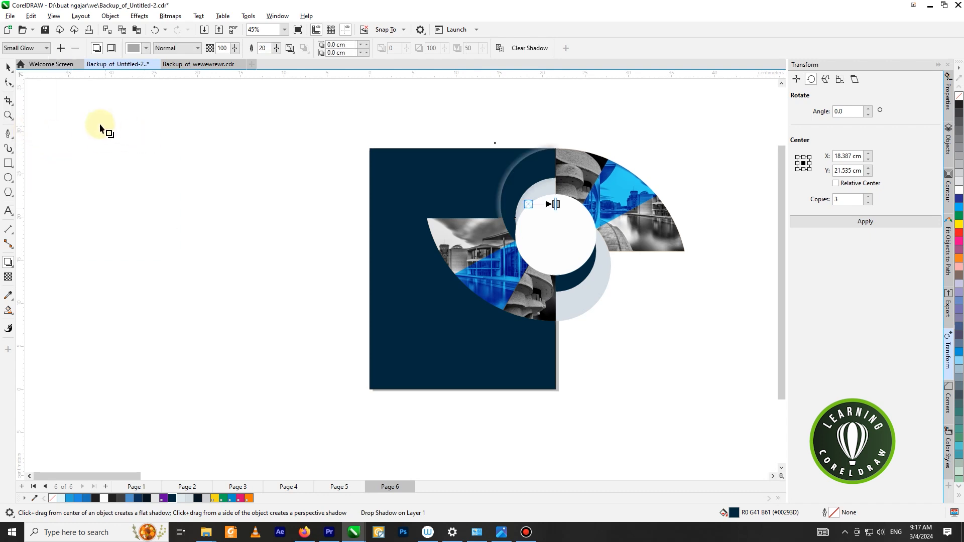
click(7, 73)
click(383, 123)
scroll(477, 211, down, 2)
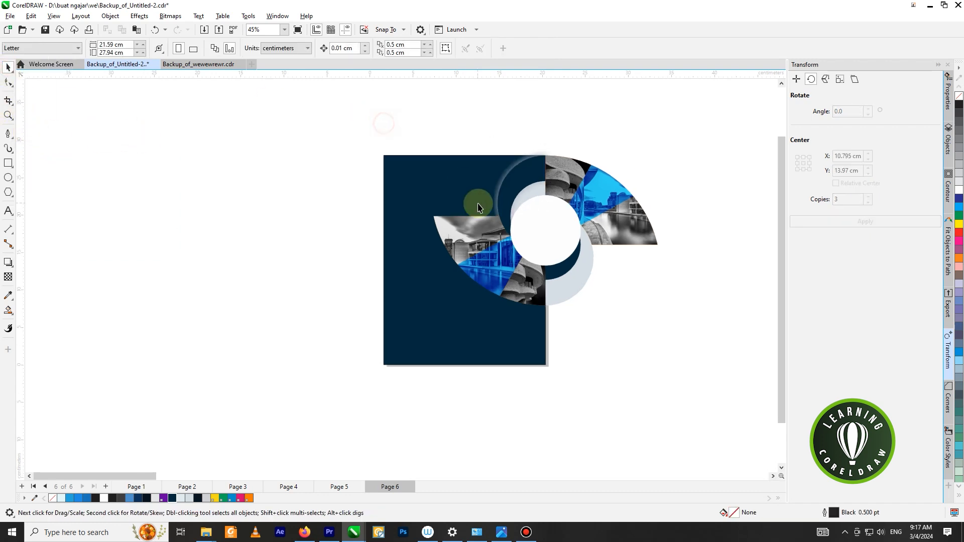
Select the swirl objects and enlarge them to about 39.9 cm wide, reaching the page's left and bottom edges
click(486, 311)
drag(446, 355, 434, 342)
drag(442, 286, 404, 325)
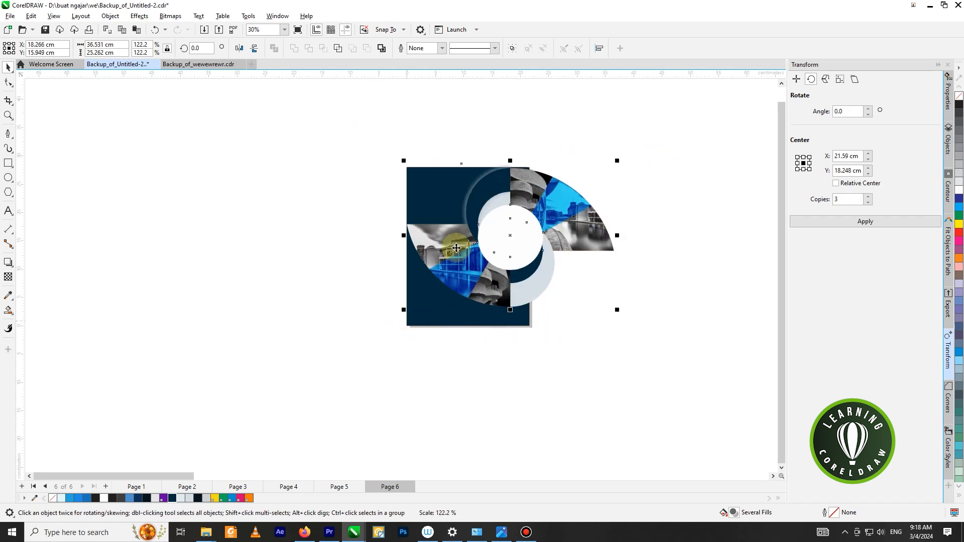
scroll(509, 306, up, 2)
drag(508, 306, 533, 328)
scroll(532, 329, down, 2)
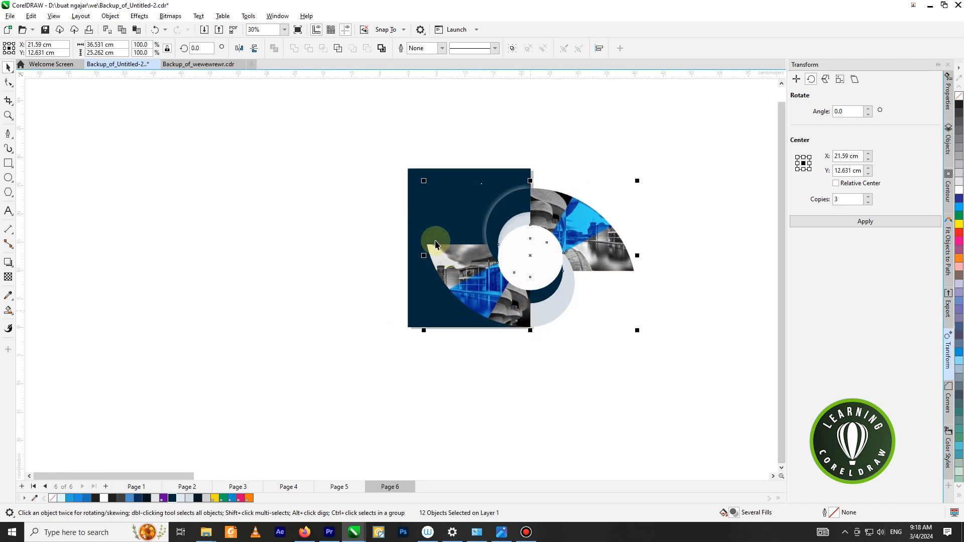
drag(422, 180, 404, 168)
click(656, 200)
scroll(483, 355, up, 3)
scroll(501, 307, down, 3)
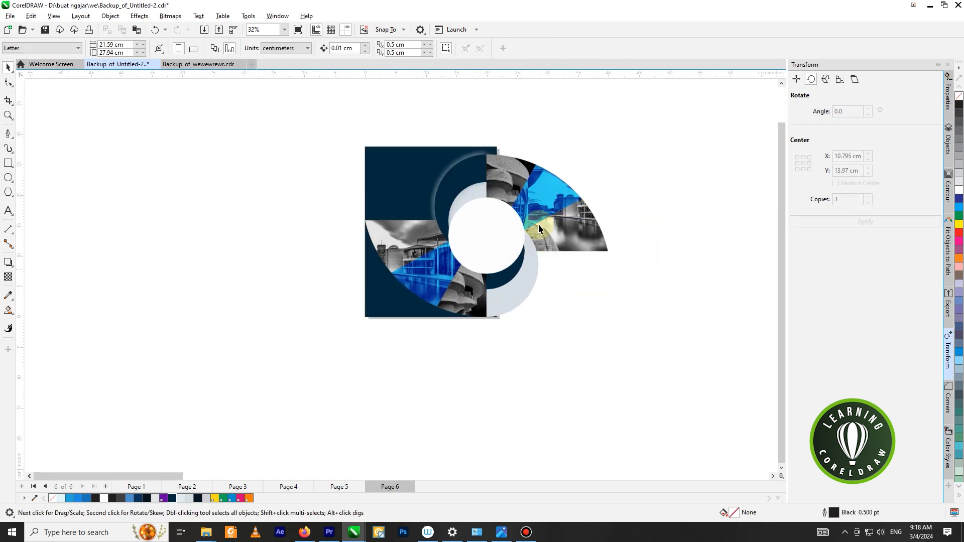
Move the swirl together with the navy background so the swirl's centreline lies on the page's right edge at X 21.59 cm
scroll(506, 328, up, 5)
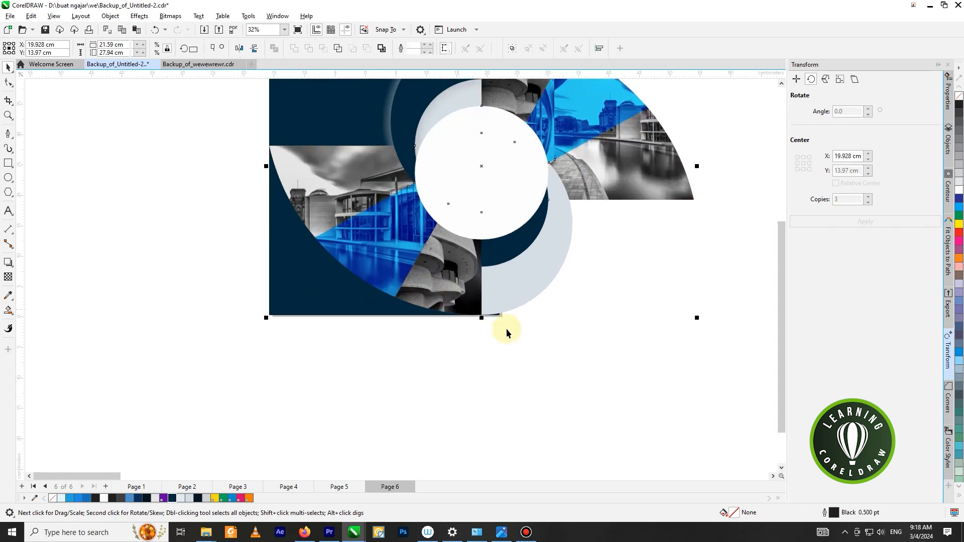
drag(457, 304, 510, 323)
scroll(513, 323, down, 6)
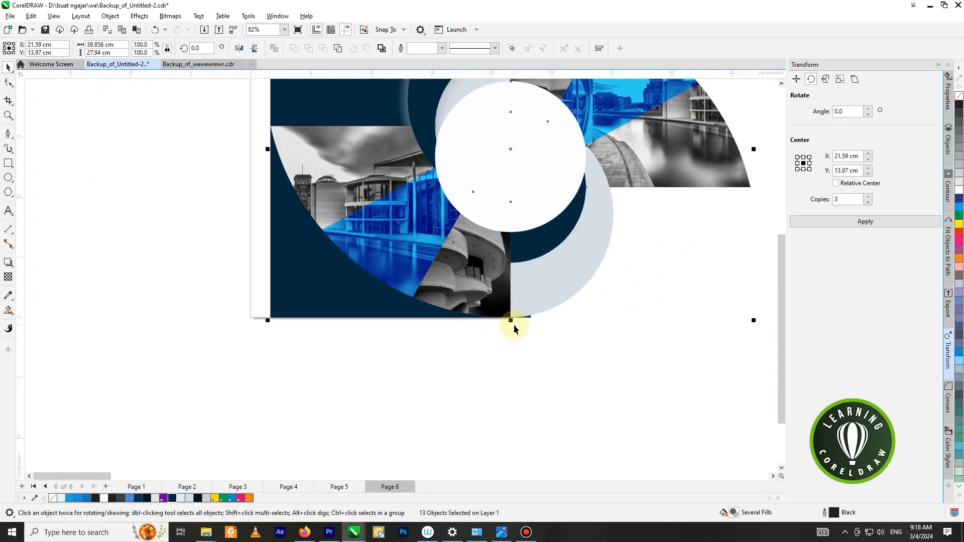
click(582, 322)
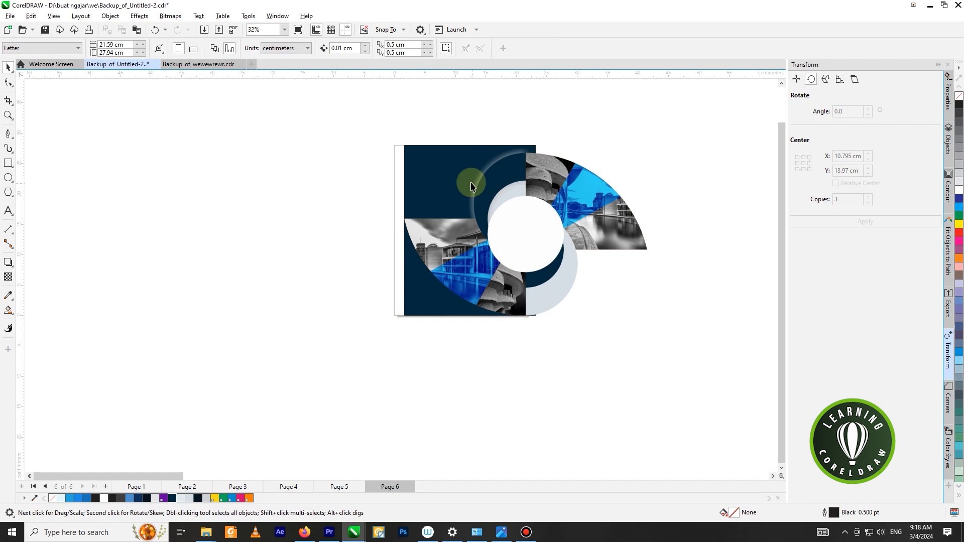
Recentre the navy background rectangle on the page
click(449, 172)
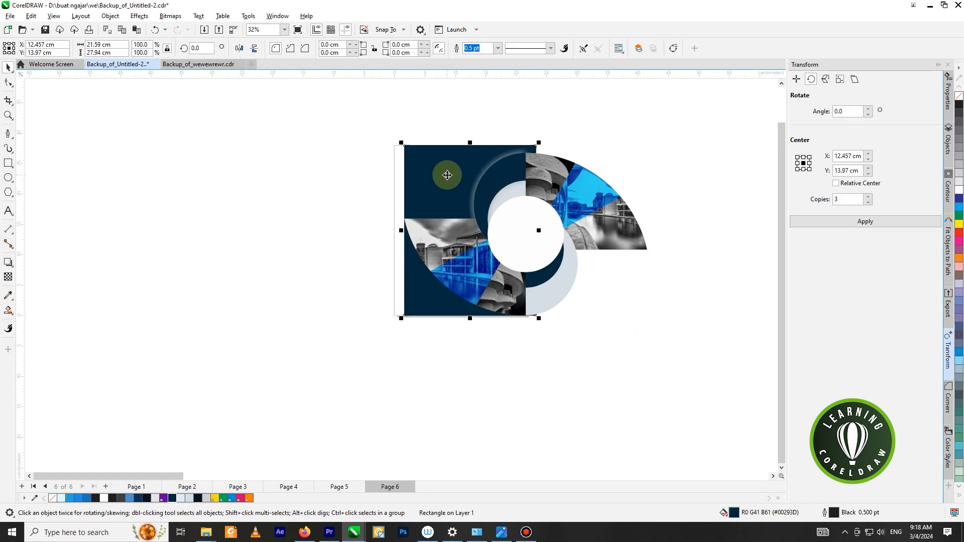
click(537, 121)
scroll(559, 141, down, 2)
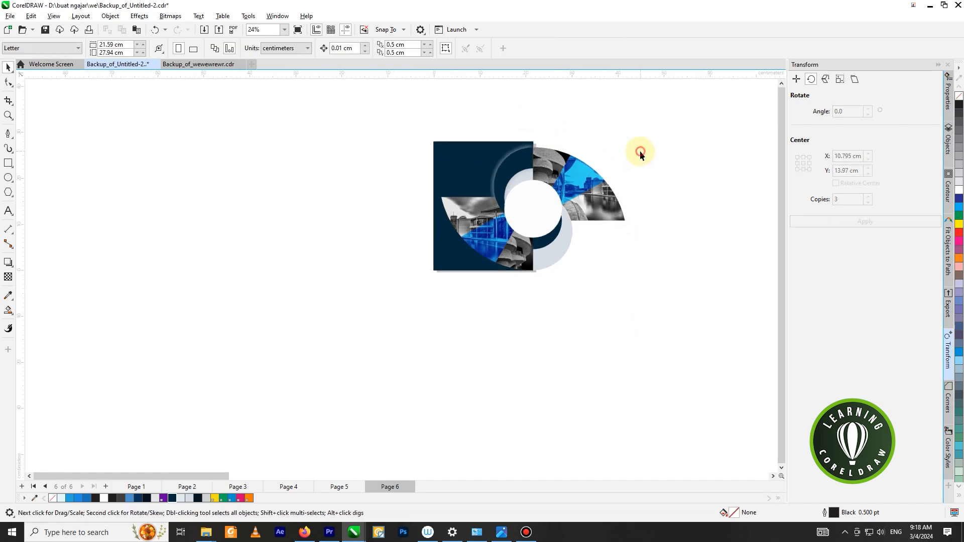
scroll(563, 249, up, 1)
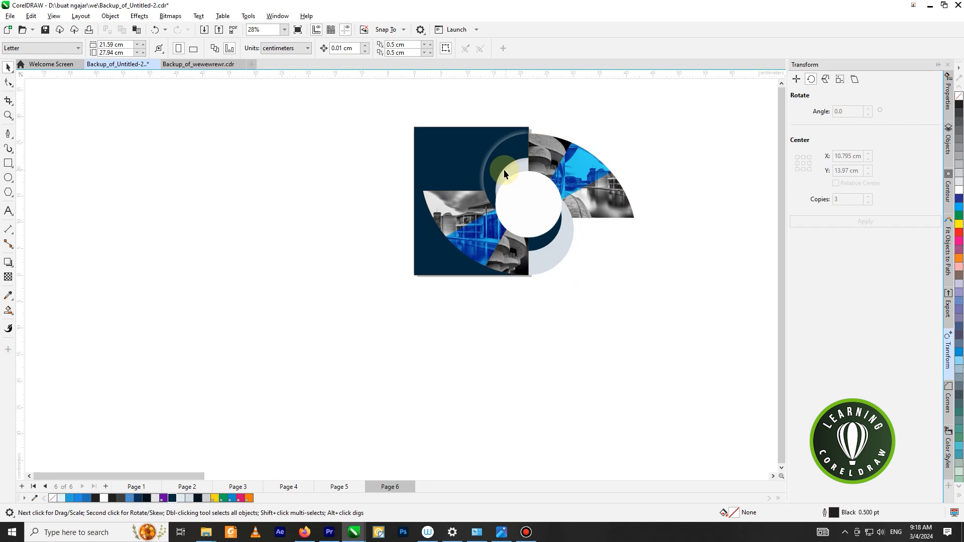
Duplicate the navy background rectangle, place the copy flush against the page's right edge, and send it behind the swirl
click(442, 143)
right_click(442, 143)
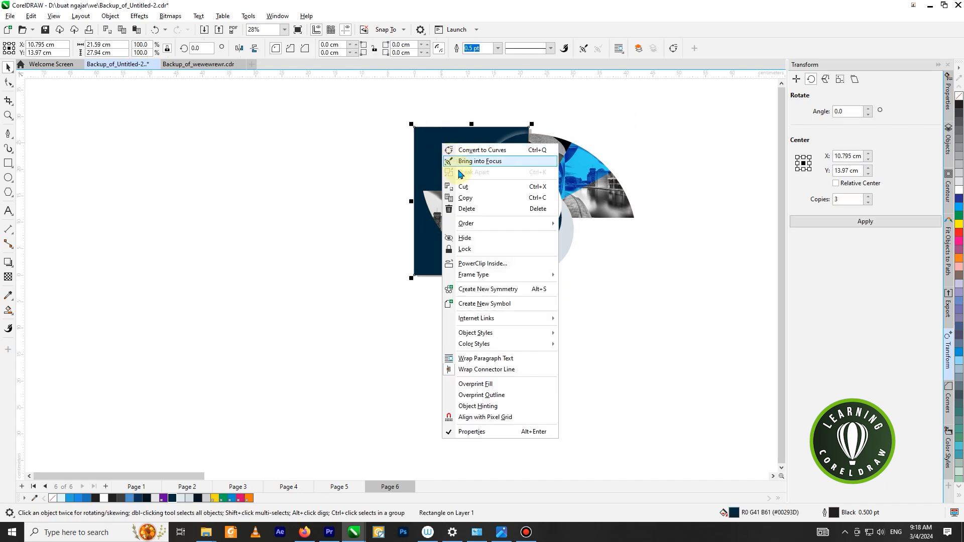
click(458, 196)
right_click(676, 122)
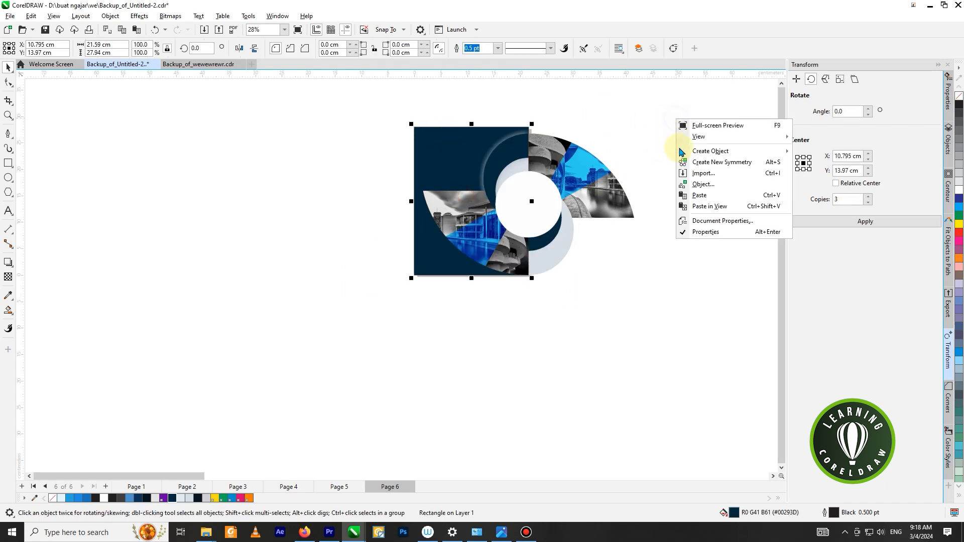
click(700, 192)
drag(477, 173, 528, 128)
key(shift+Page_Down)
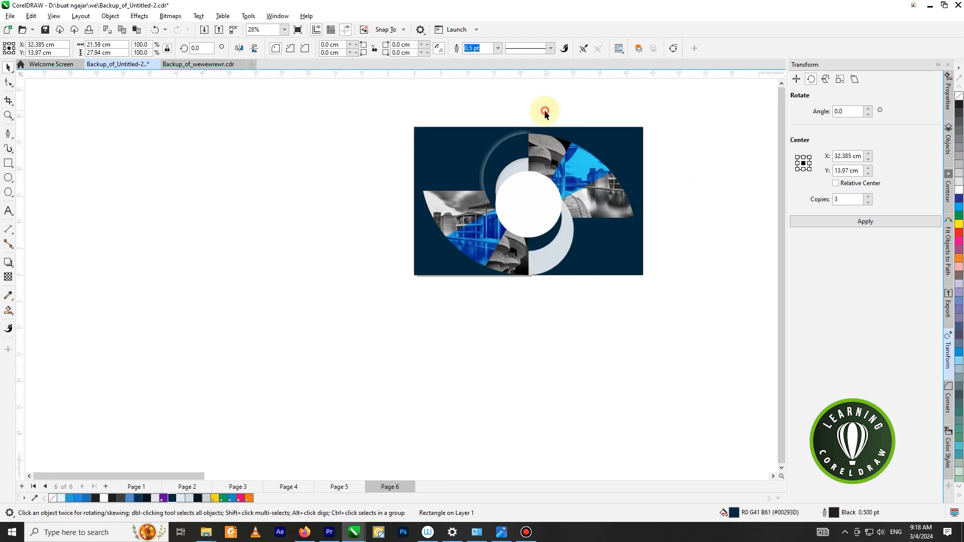
Try the Small Glow shadow preset on the light grey crescent at the lower right of the swirl, then undo it
click(545, 111)
scroll(701, 206, down, 2)
scroll(588, 204, up, 4)
click(606, 264)
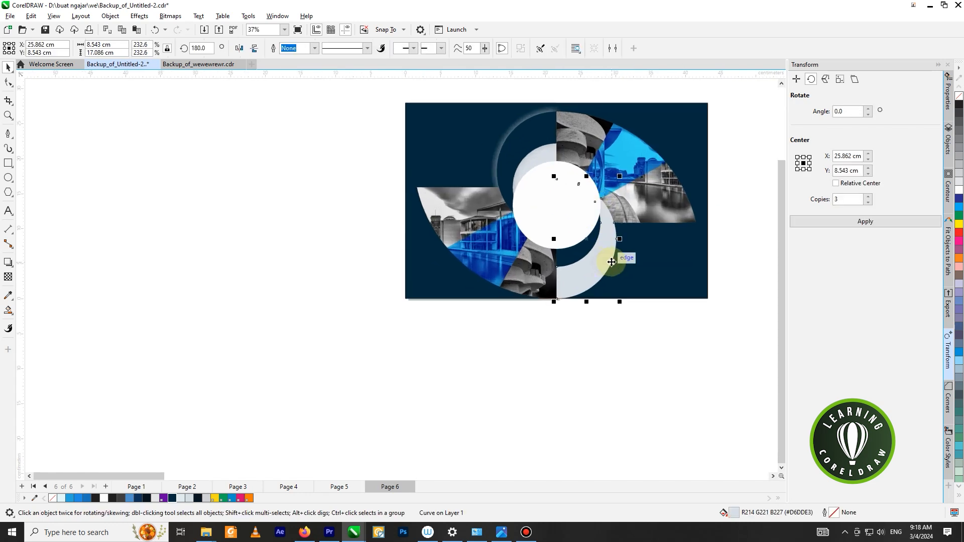
click(8, 261)
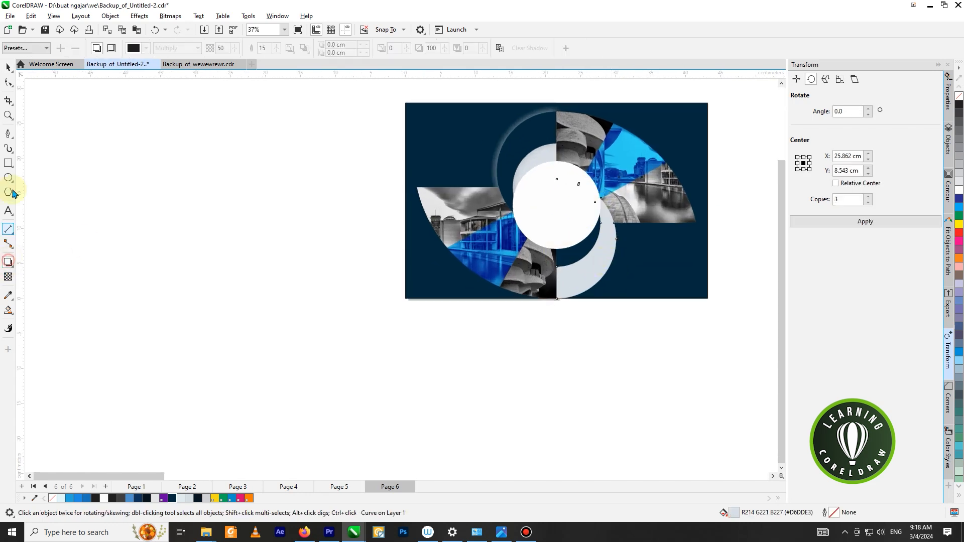
click(25, 48)
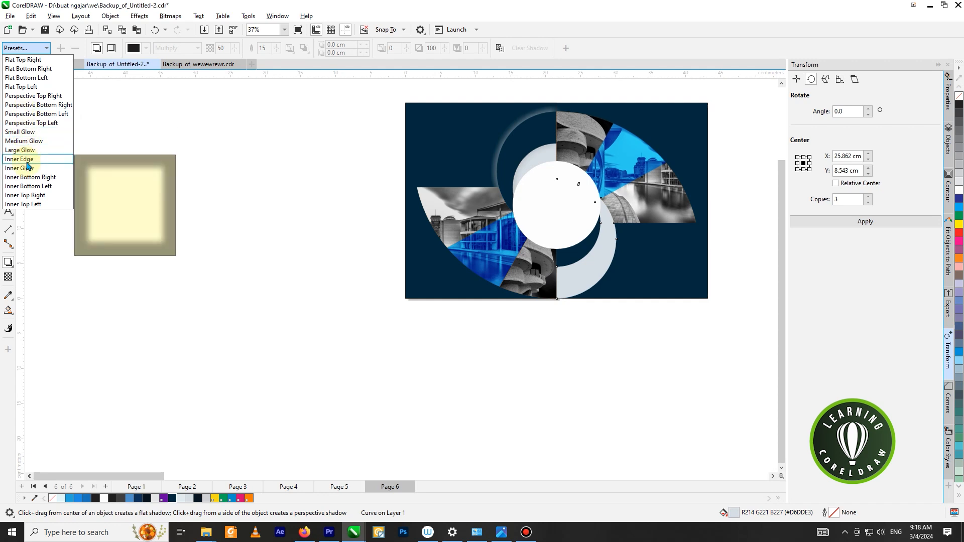
click(20, 132)
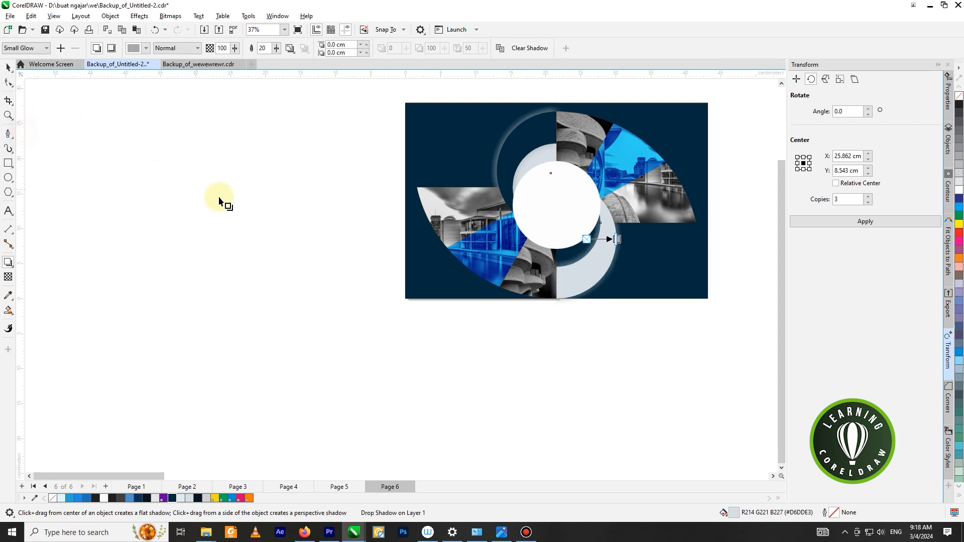
click(277, 263)
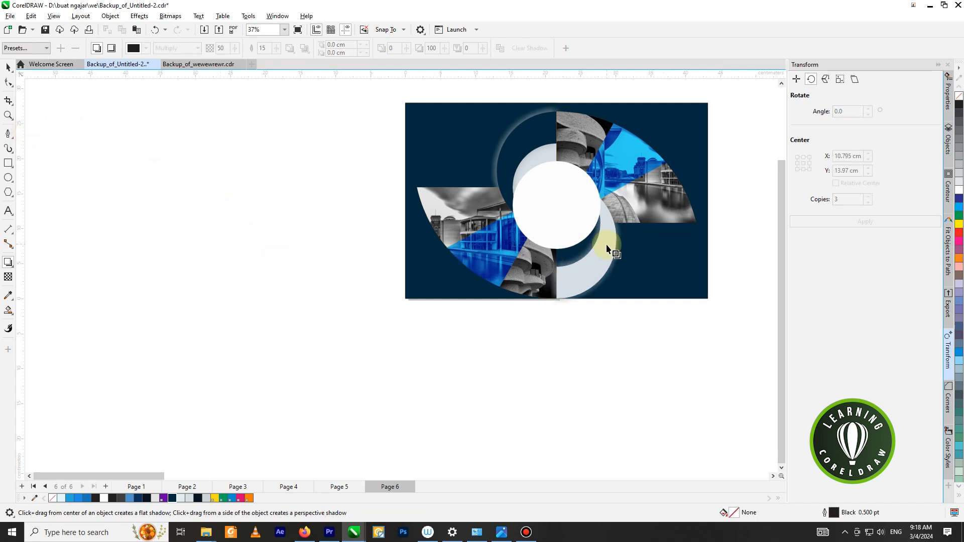
scroll(614, 246, up, 3)
key(ctrl+z)
Try a drop shadow cast from the lower-right grey crescent toward the white circle, then clear it
click(603, 276)
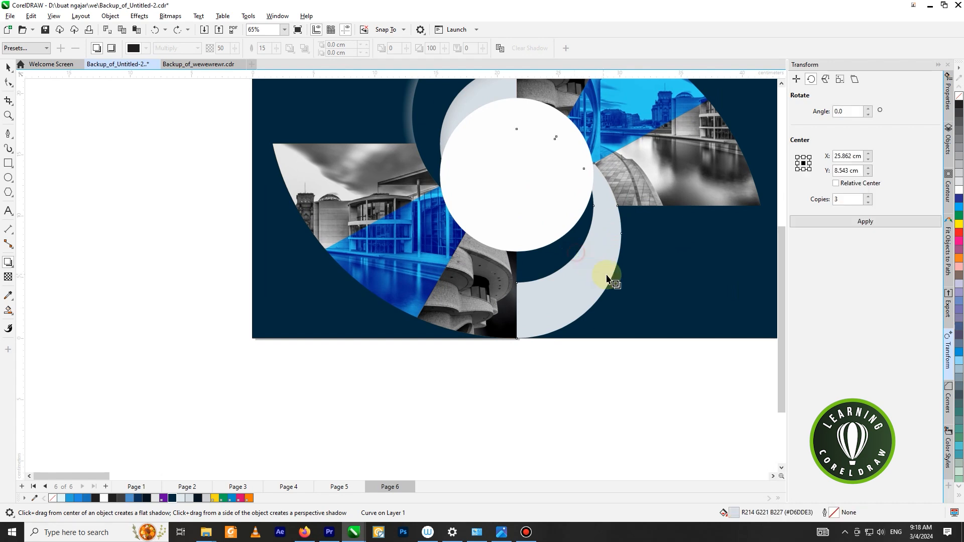
drag(603, 269, 517, 231)
scroll(615, 229, down, 2)
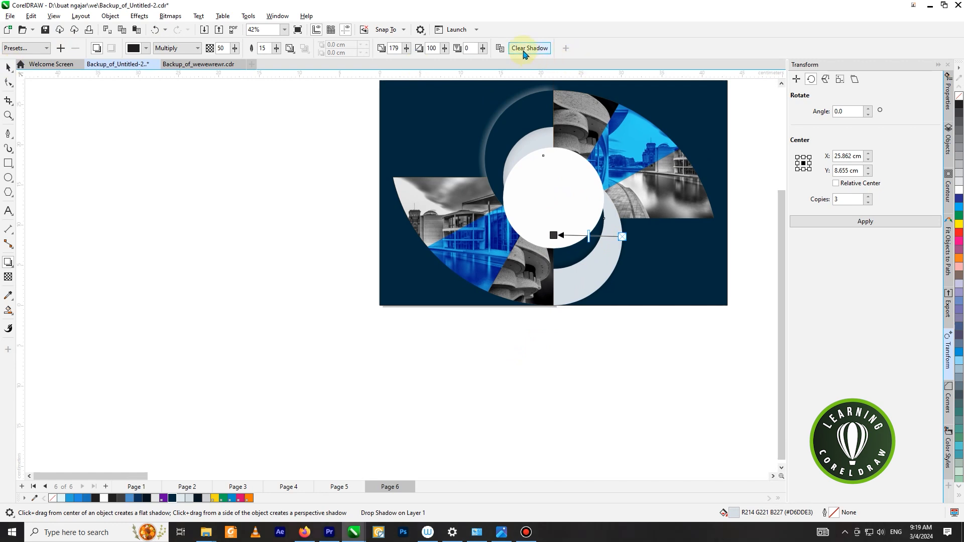
click(523, 50)
click(7, 68)
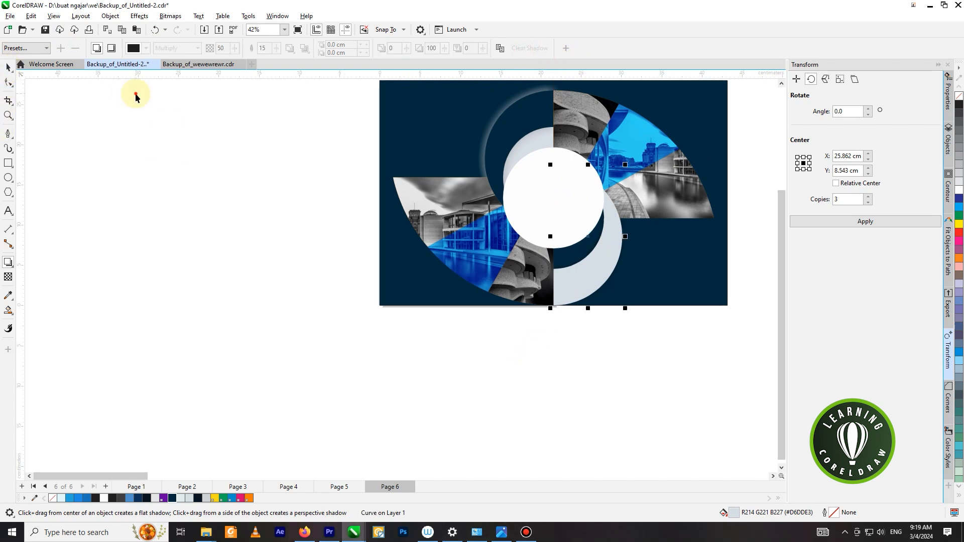
click(498, 329)
scroll(498, 328, down, 1)
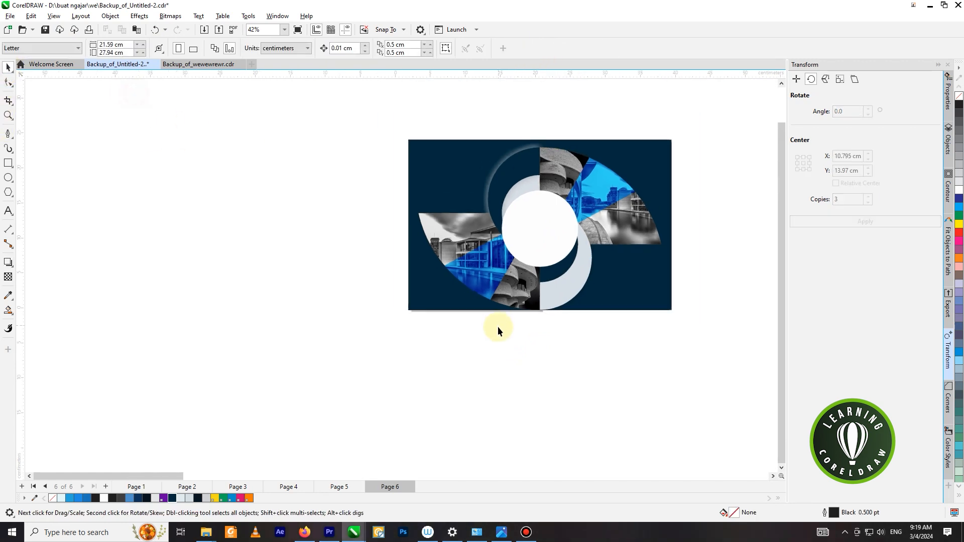
Give the three upper-right photo segments of the swirl a white 3.0 pt outline
click(578, 168)
scroll(577, 168, up, 1)
key(shift)
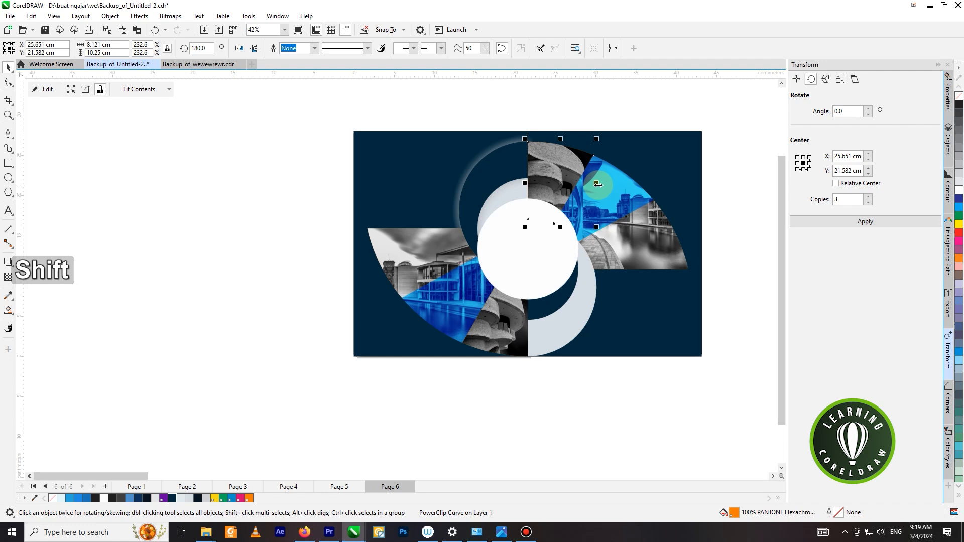
shift+click(632, 236)
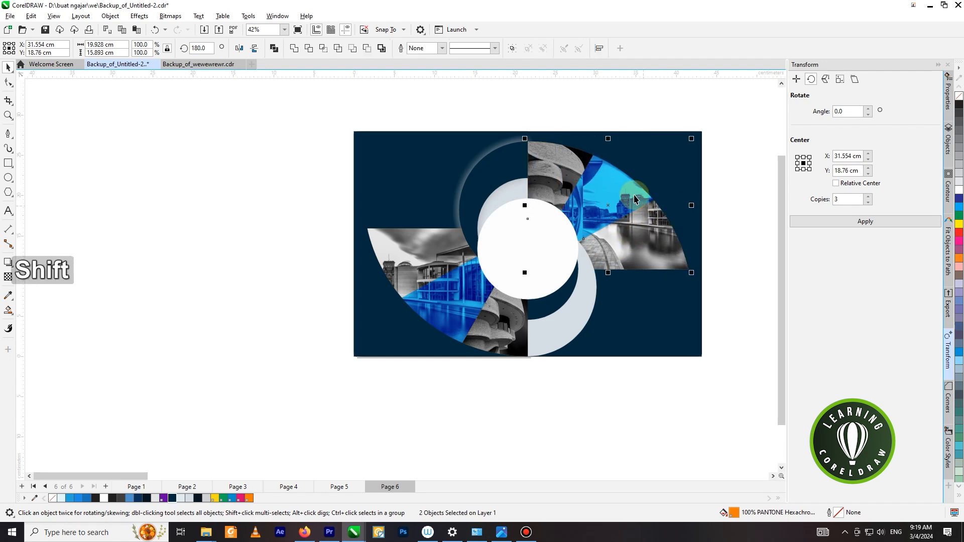
shift+click(655, 186)
key(ctrl+z)
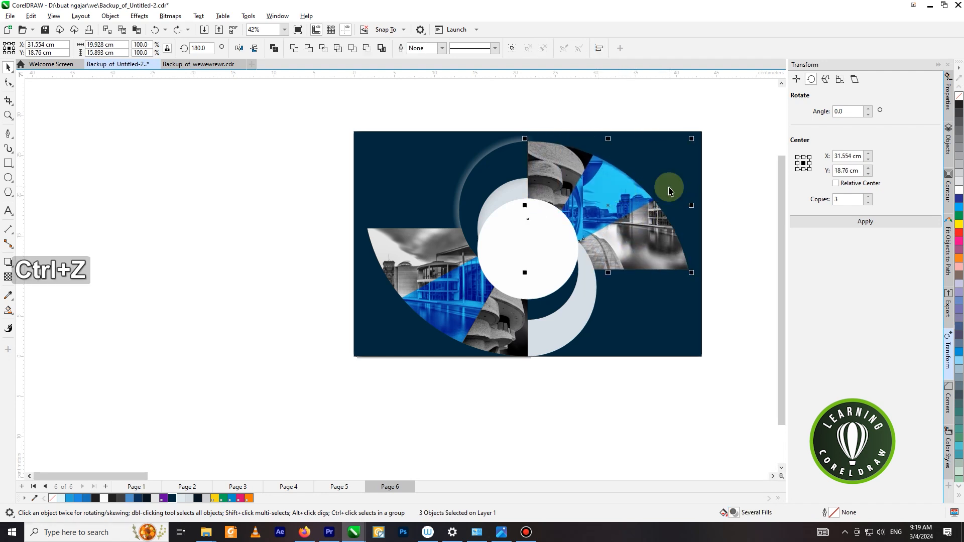
right_click(959, 191)
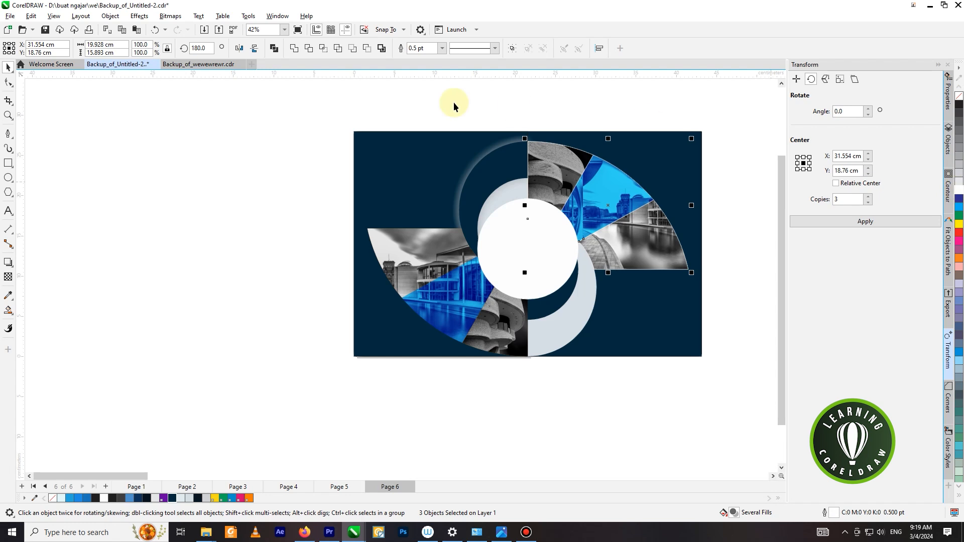
click(442, 48)
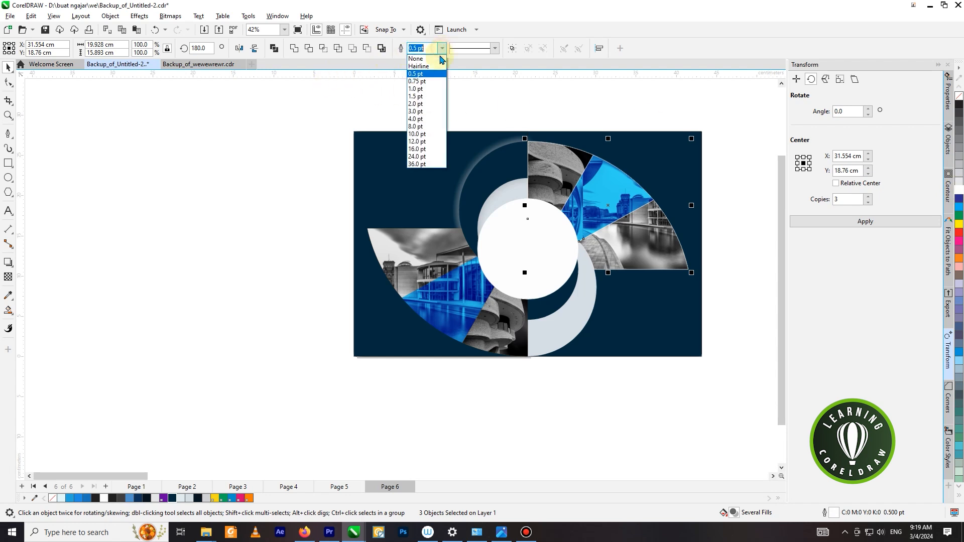
click(424, 111)
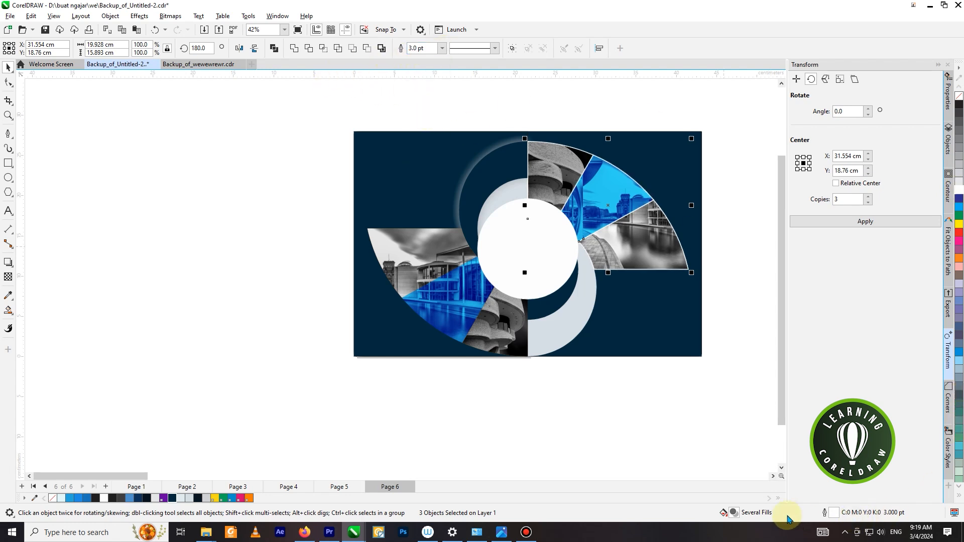
double_click(734, 512)
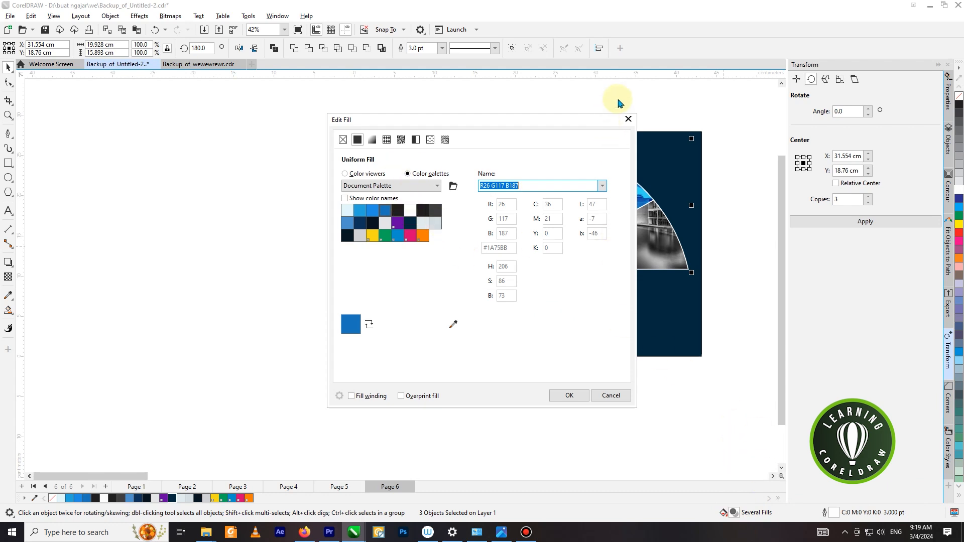
click(626, 119)
double_click(835, 511)
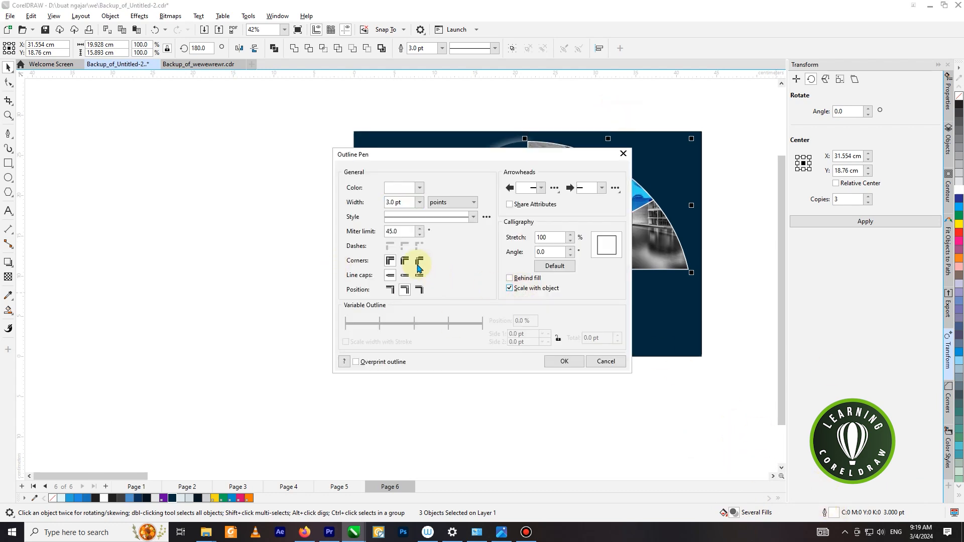
click(561, 362)
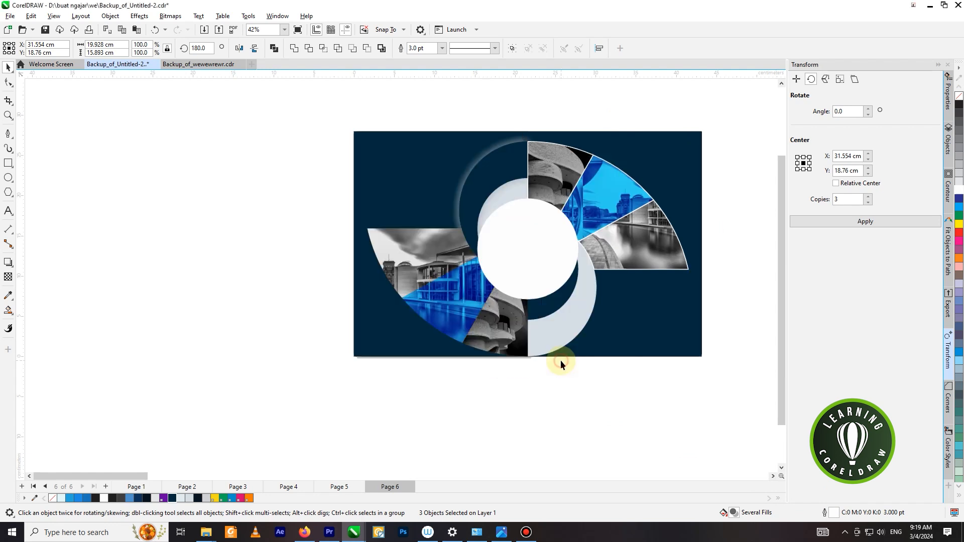
Give the three lower-left photo segments of the swirl a white 3.0 pt outline
scroll(512, 229, down, 1)
click(503, 293)
scroll(475, 272, up, 1)
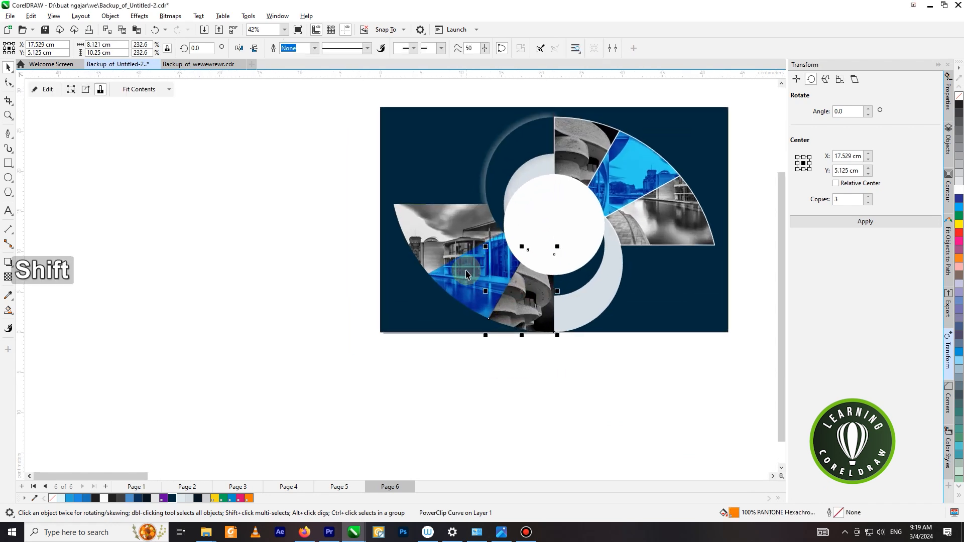
shift+click(466, 268)
shift+click(430, 239)
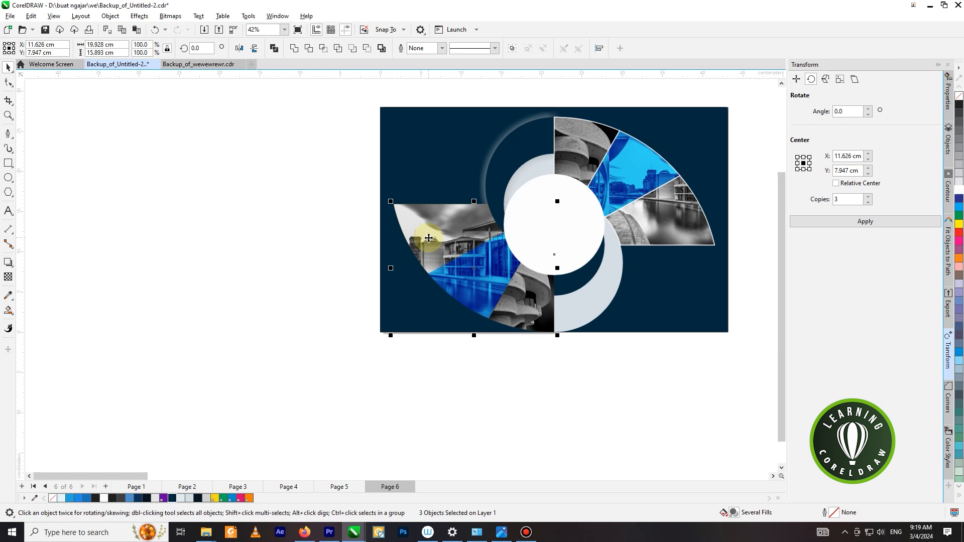
click(441, 48)
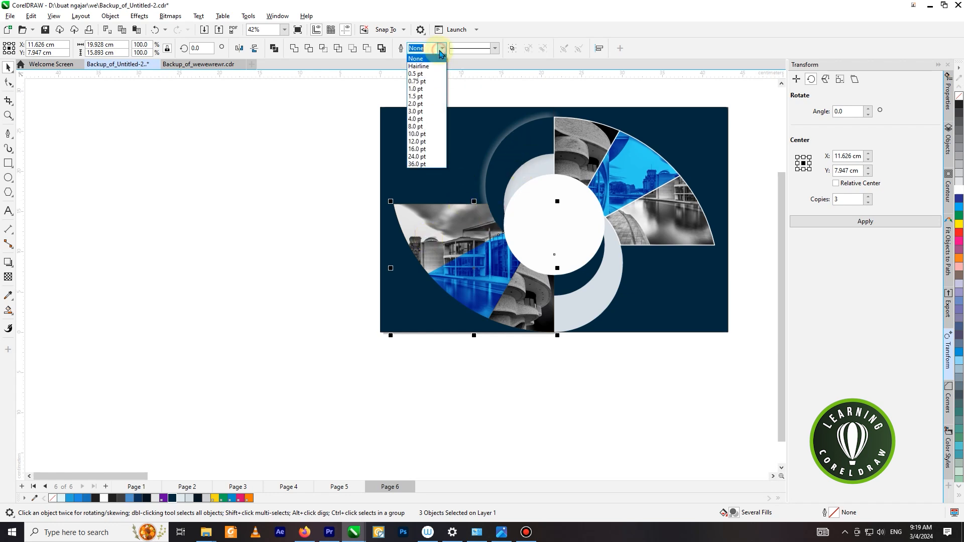
click(423, 111)
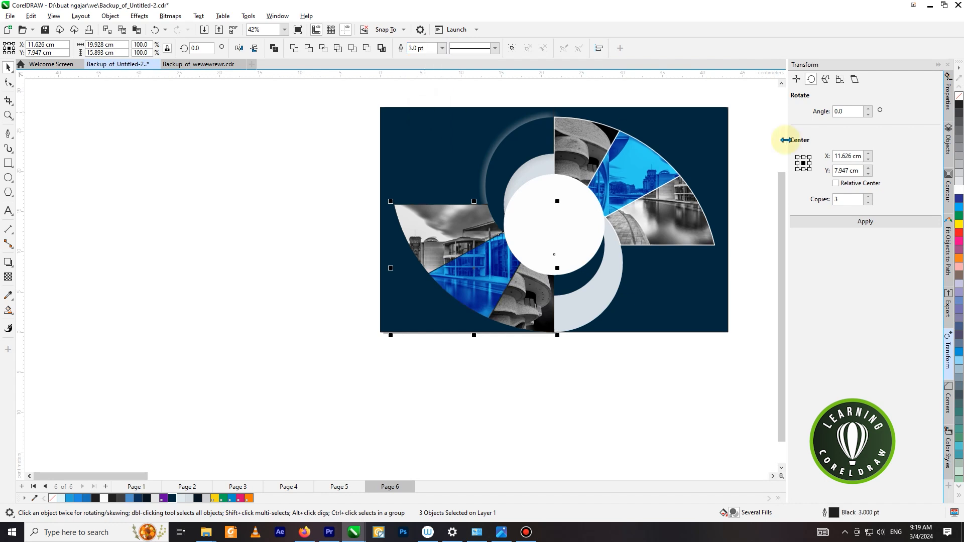
right_click(959, 190)
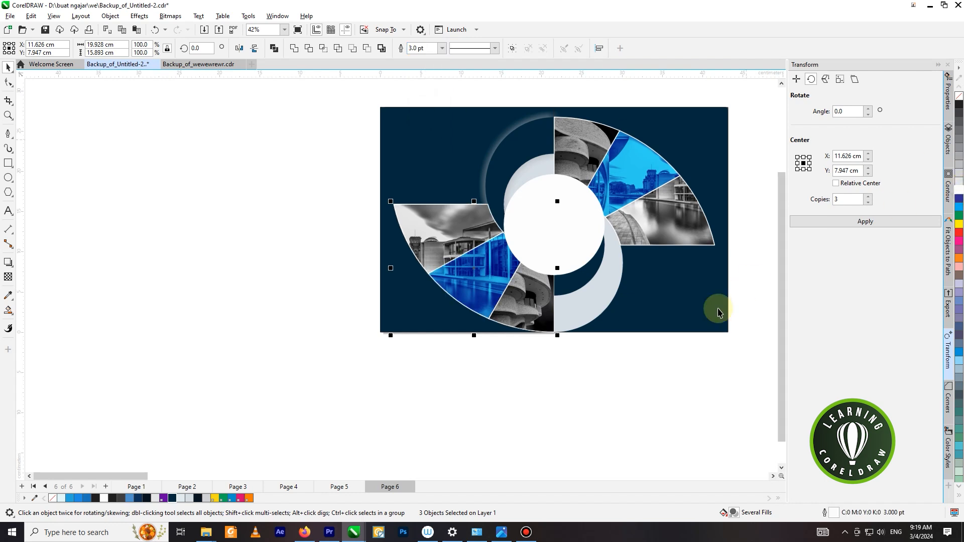
click(637, 380)
Draw a rectangle across both navy backgrounds, 43.18 cm wide and 15.893 cm high, from the lower-left photo's upper edge down to the backgrounds' bottom edge
scroll(546, 241, down, 2)
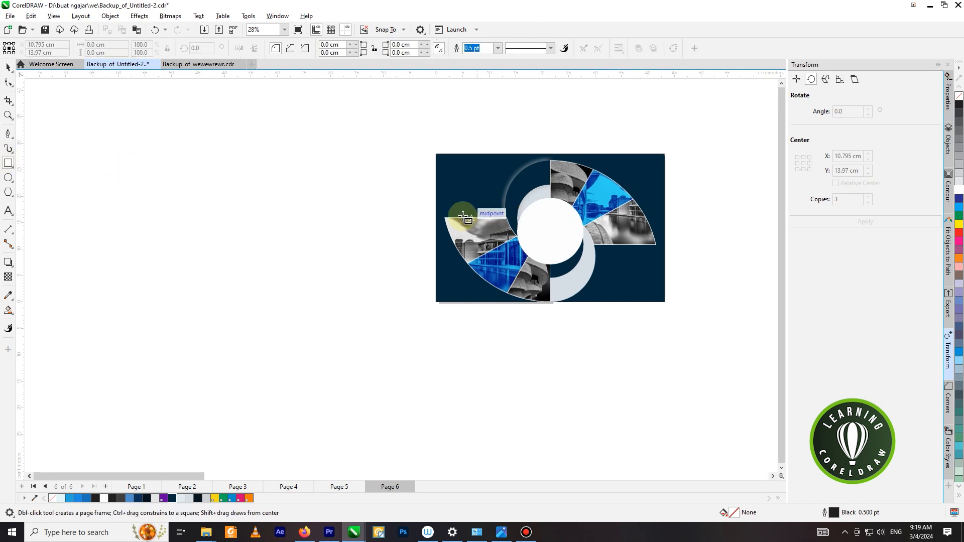
drag(436, 218, 669, 303)
scroll(516, 219, up, 1)
scroll(516, 219, up, 2)
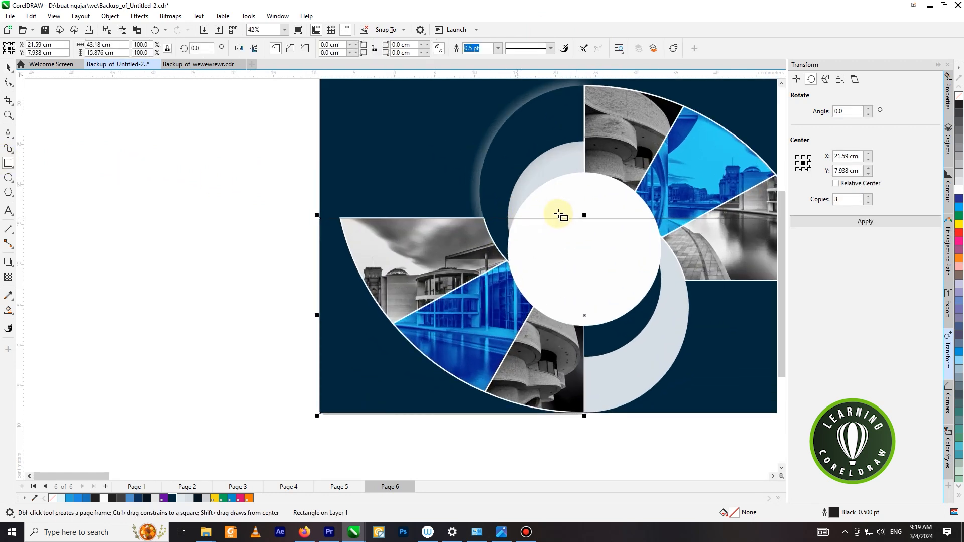
drag(585, 214, 354, 216)
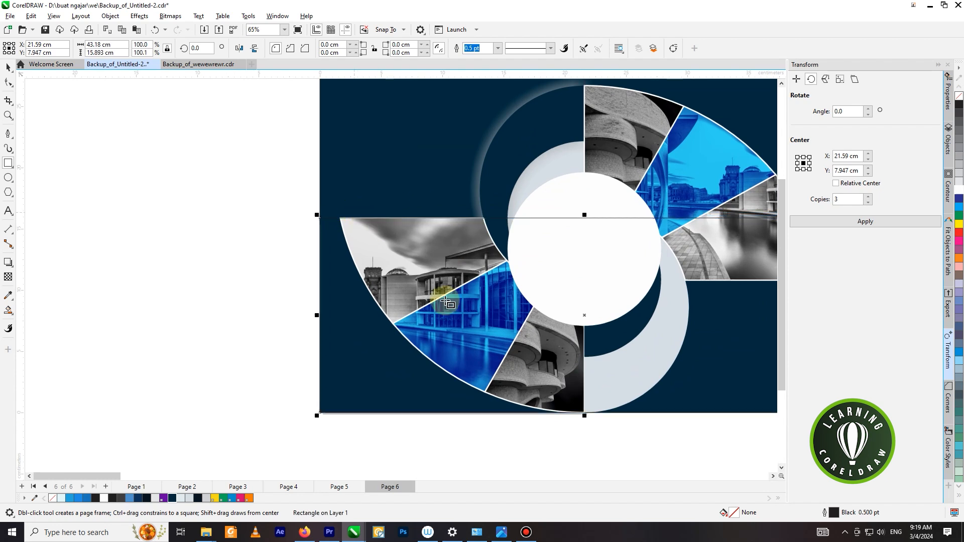
Fill the new rectangle with light grey (#D6DDE3) and remove its outline
scroll(445, 300, down, 1)
click(188, 498)
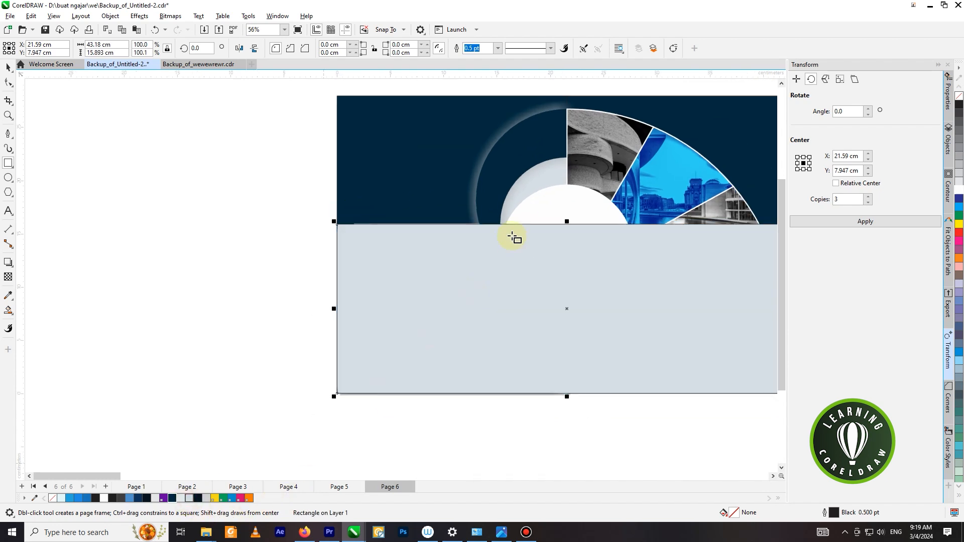
scroll(513, 236, down, 2)
right_click(960, 97)
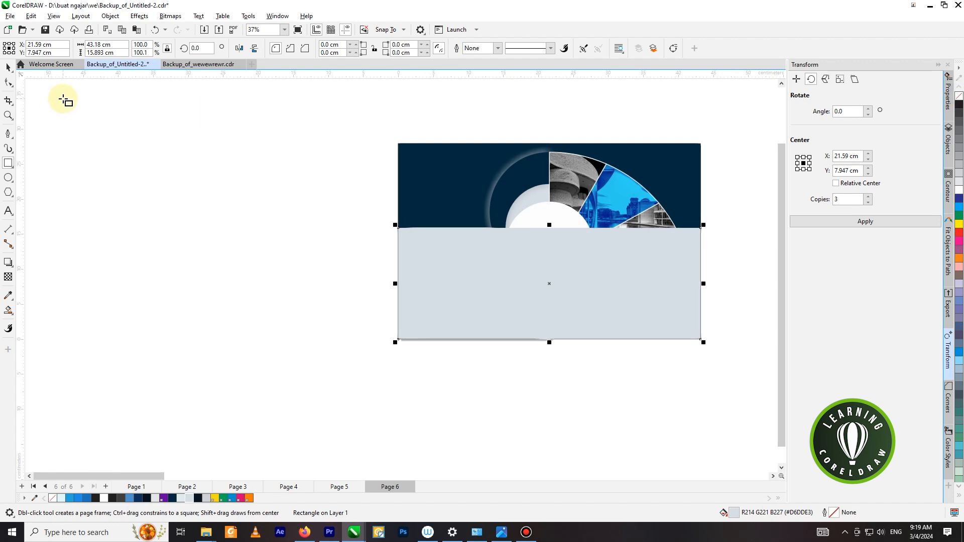
Reorder the light grey rectangle so it sits in front of both navy backgrounds but behind the swirl
right_click(670, 291)
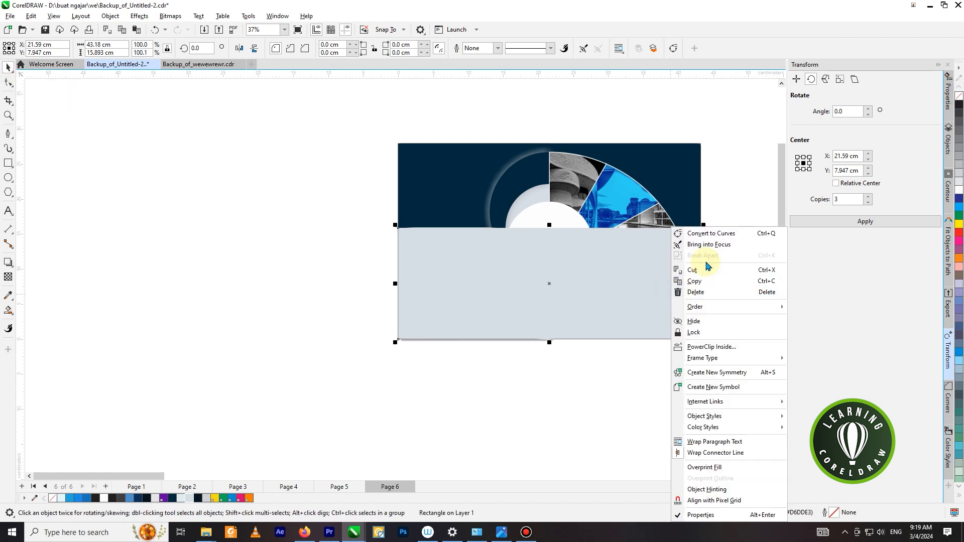
mouse_move(703, 306)
click(819, 381)
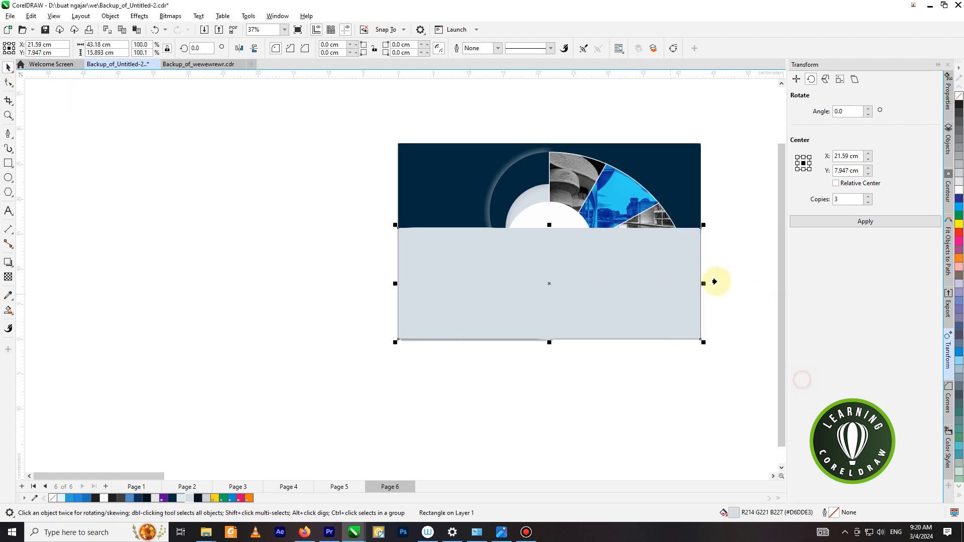
click(684, 189)
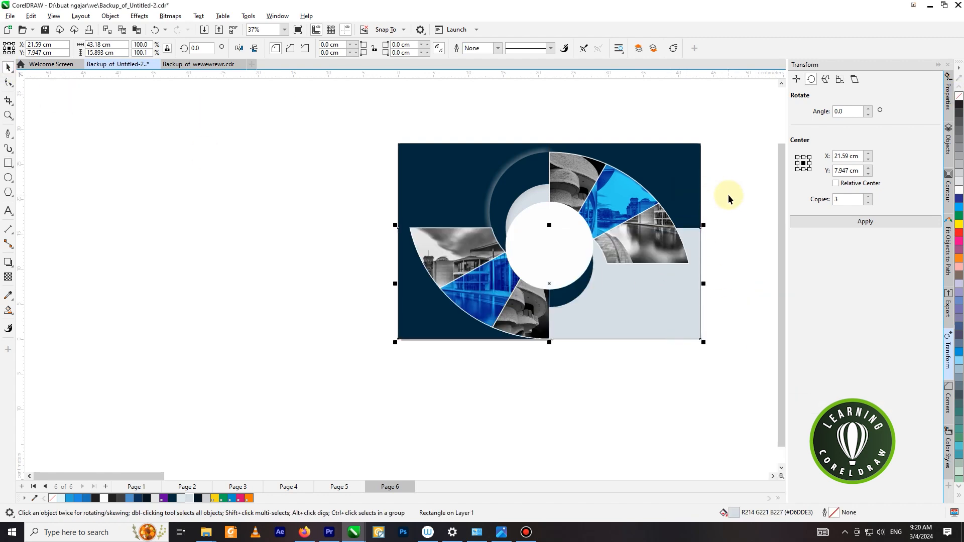
right_click(648, 306)
mouse_move(713, 90)
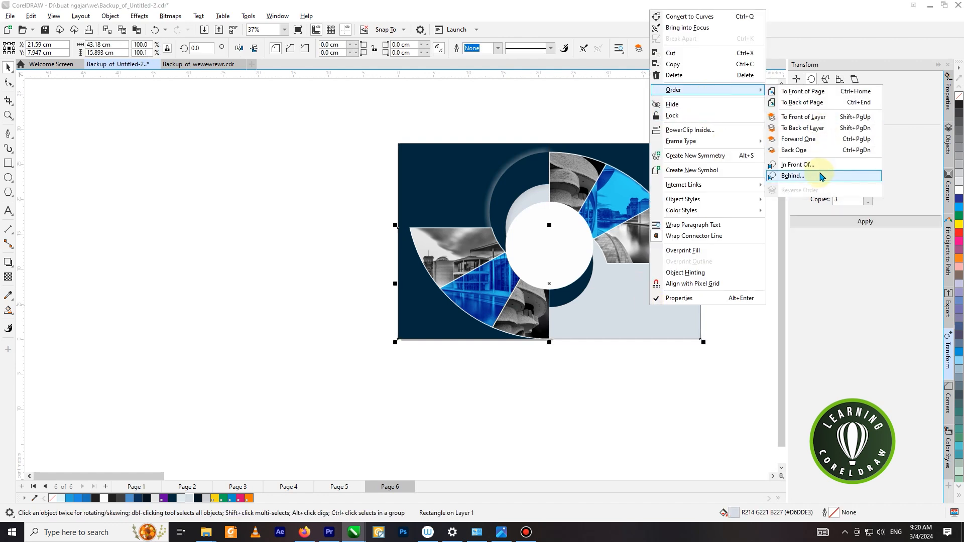
click(818, 161)
click(414, 167)
click(345, 175)
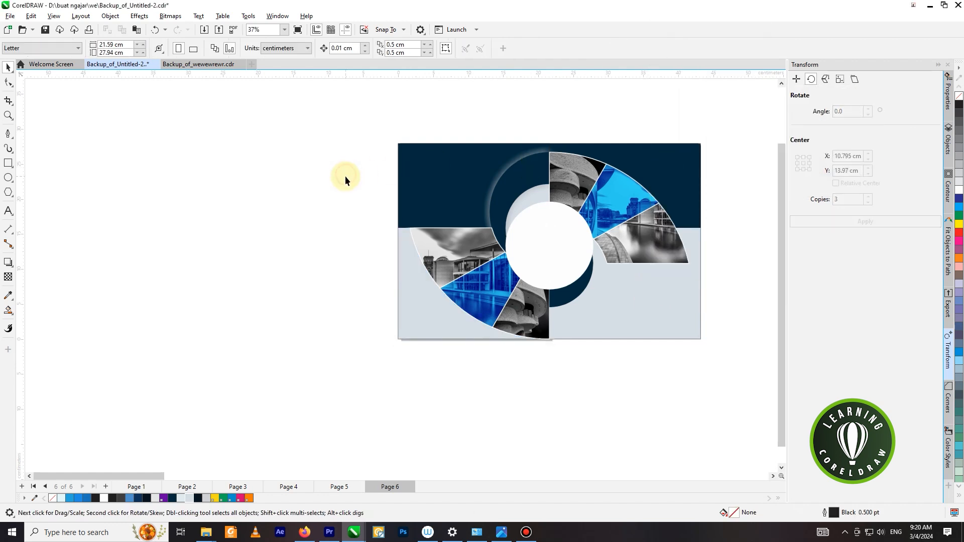
Apply a linear fountain fill from light grey to white on the lower-right crescent, running from its inner edge outward
scroll(345, 176, down, 1)
click(596, 206)
scroll(583, 254, up, 1)
click(517, 255)
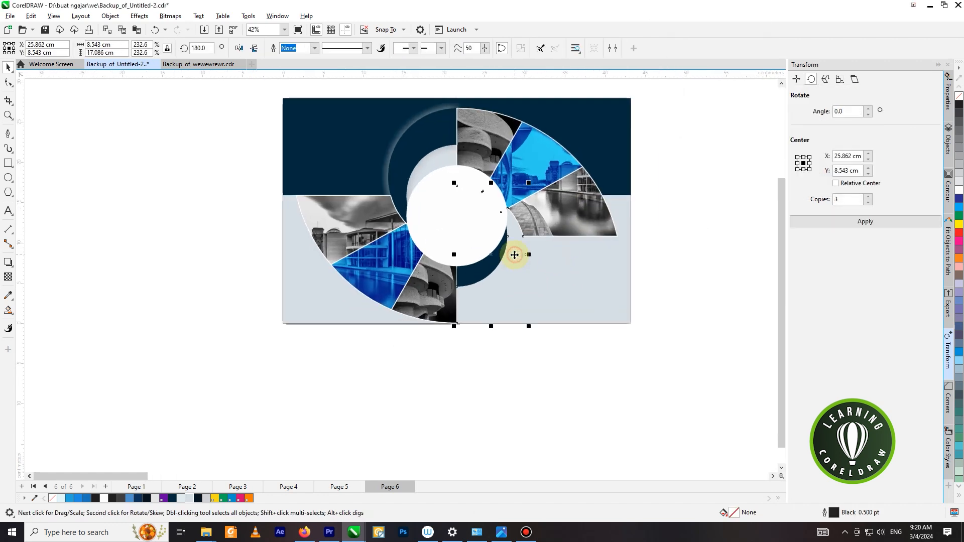
drag(517, 254, 560, 288)
key(ctrl+z)
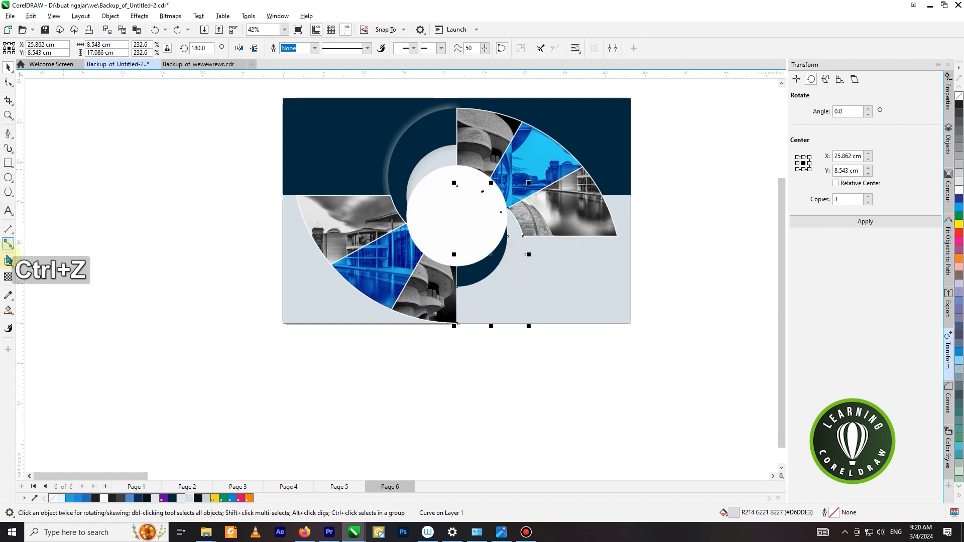
click(8, 264)
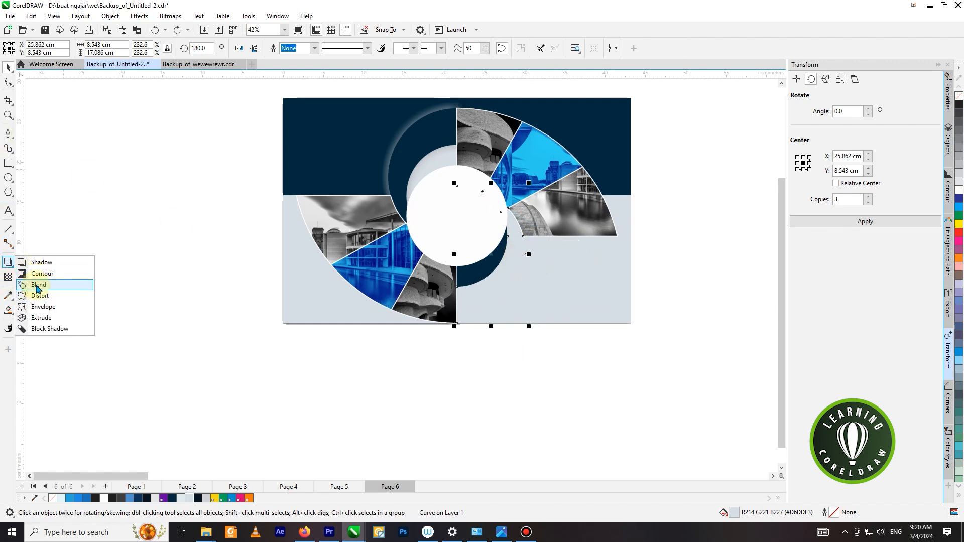
click(8, 310)
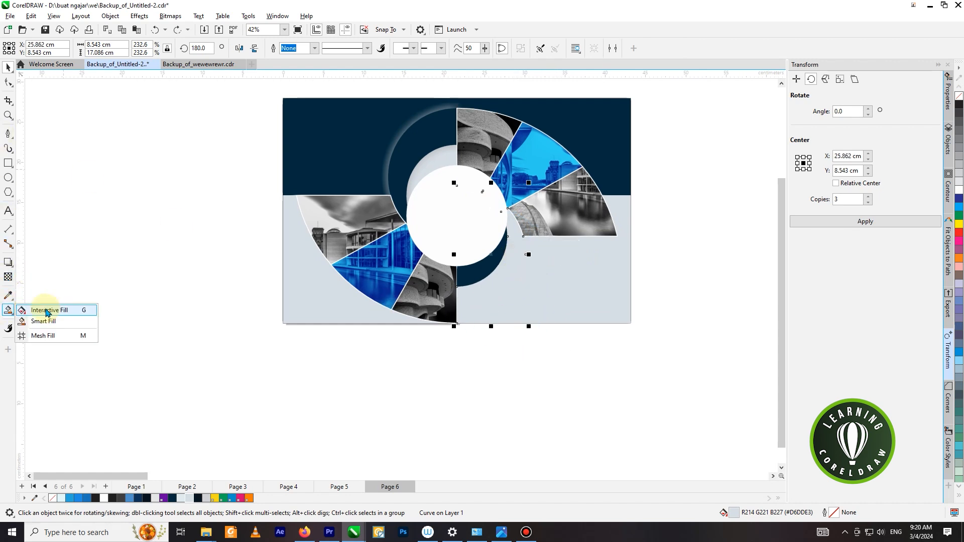
click(40, 310)
scroll(510, 278, up, 3)
drag(514, 272, 540, 280)
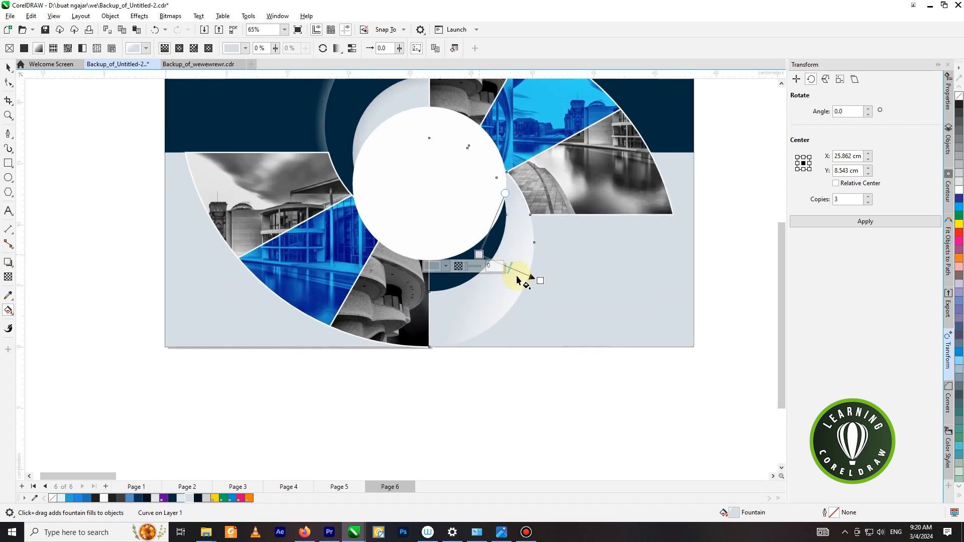
Adjust the crescent's fountain fill by starting the grey inside the white circle's edge and ending the white just within the crescent's outer edge
drag(541, 281, 527, 278)
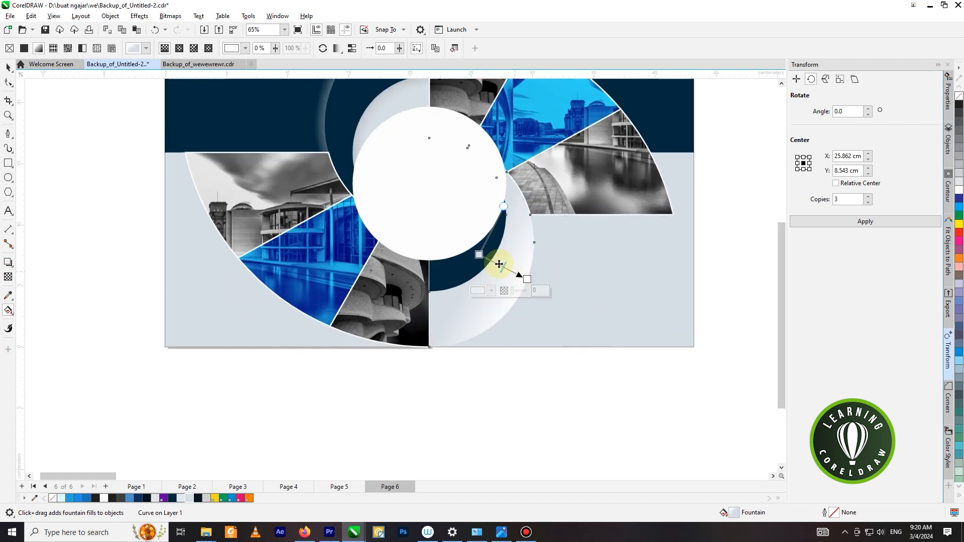
drag(479, 254, 455, 236)
drag(523, 276, 517, 273)
drag(455, 237, 470, 249)
drag(518, 277, 515, 275)
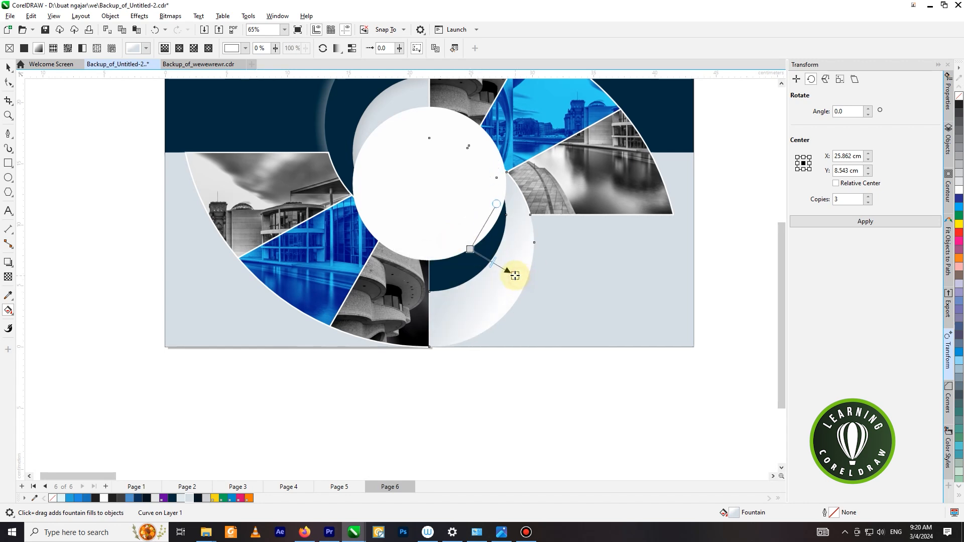
scroll(562, 281, down, 3)
click(718, 267)
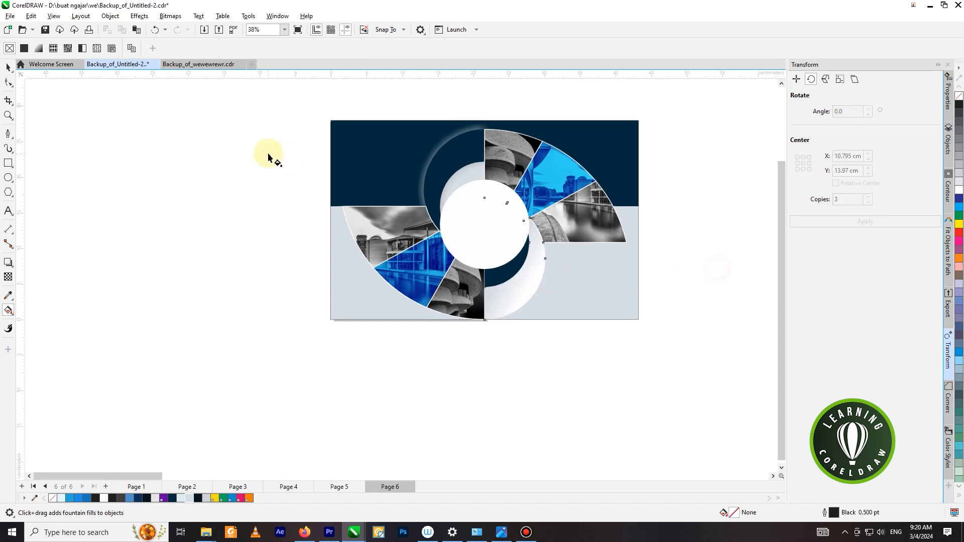
click(7, 67)
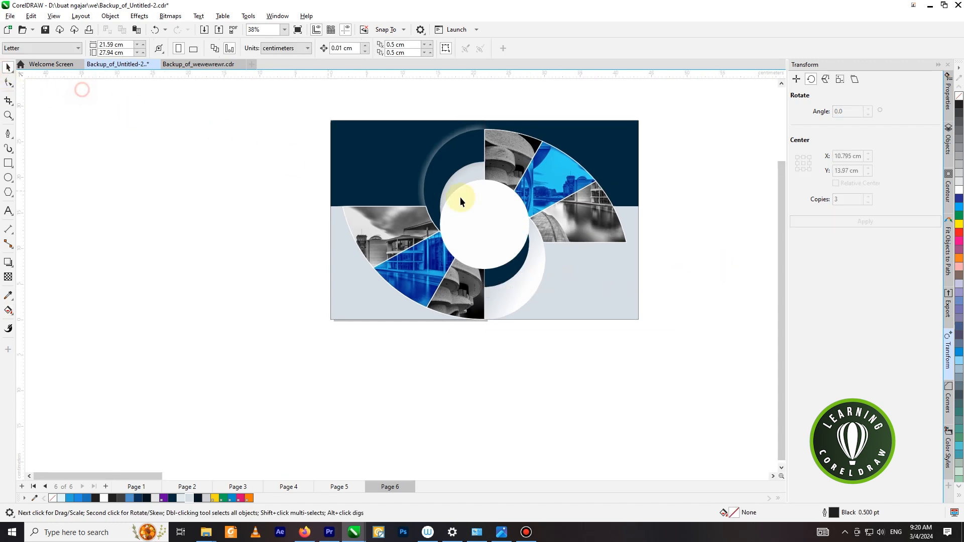
scroll(627, 197, down, 2)
scroll(591, 180, up, 3)
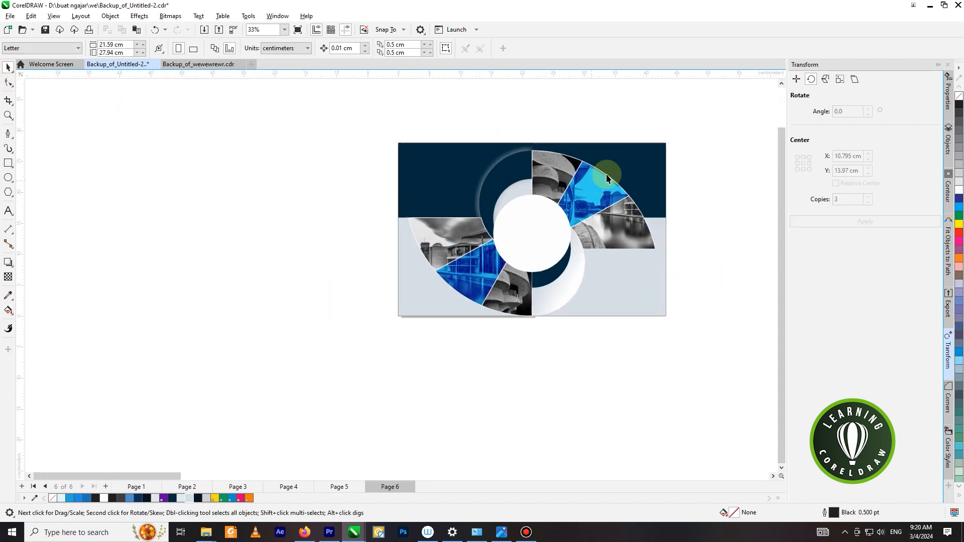
scroll(607, 176, up, 1)
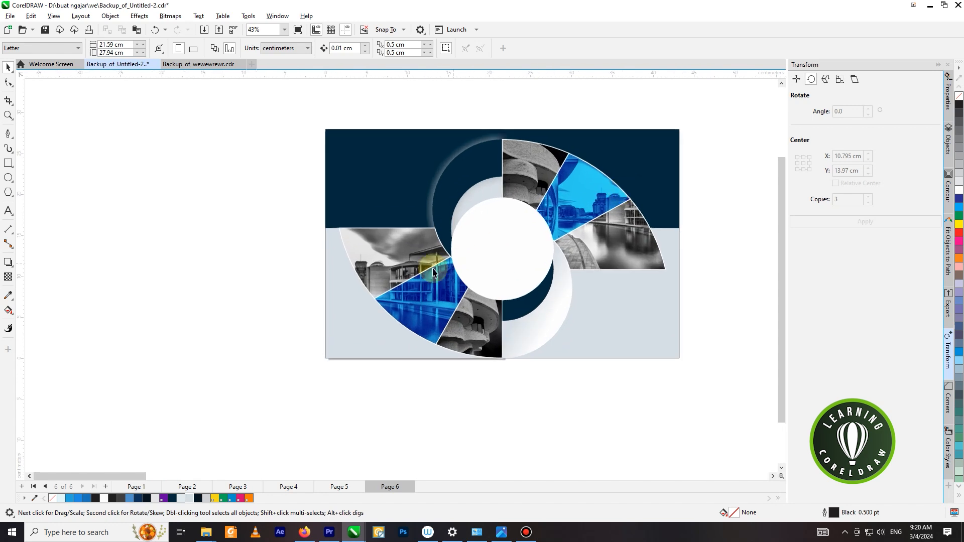
Gather the prepared text, logo and icon elements lying far off the page and move them together beside the cover
scroll(702, 231, down, 2)
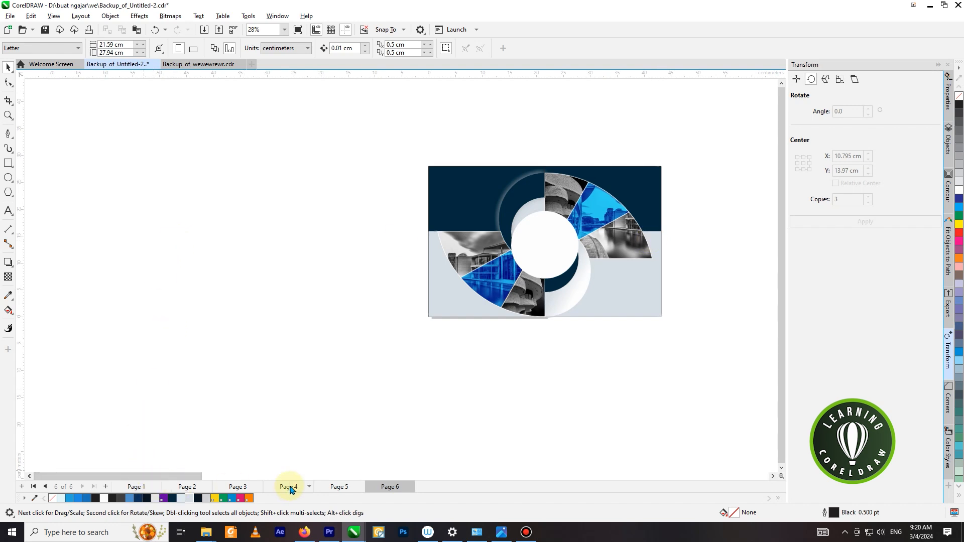
scroll(276, 243, down, 8)
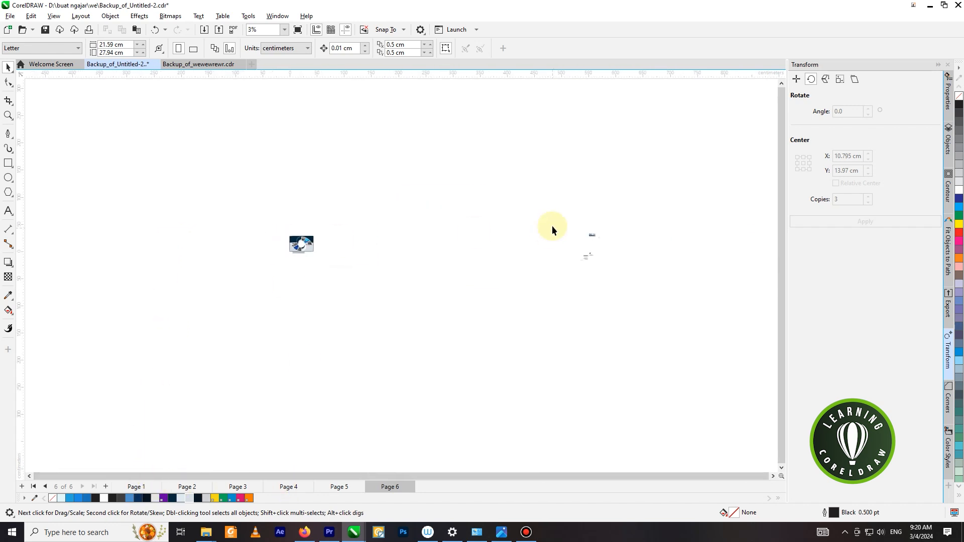
scroll(646, 231, up, 2)
drag(616, 278, 595, 290)
scroll(641, 263, down, 1)
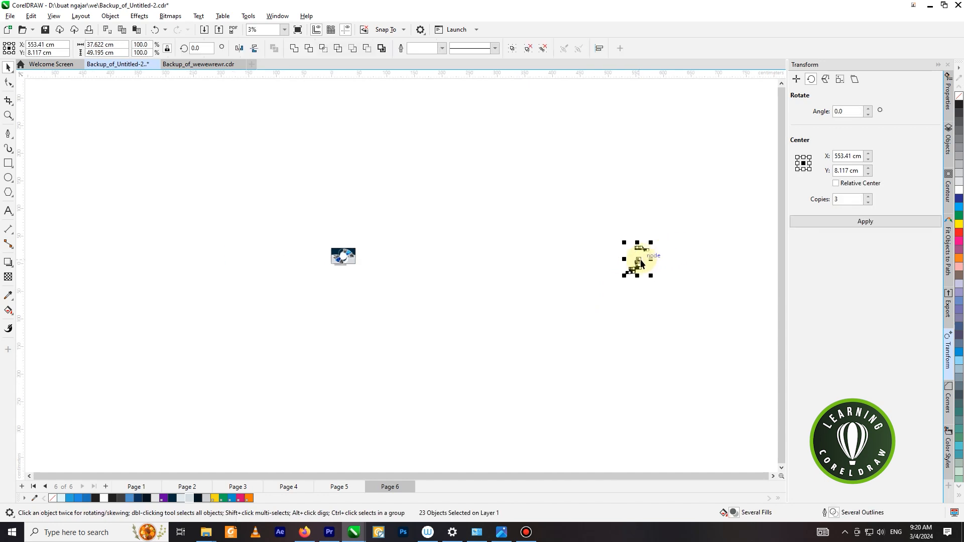
drag(637, 261, 365, 261)
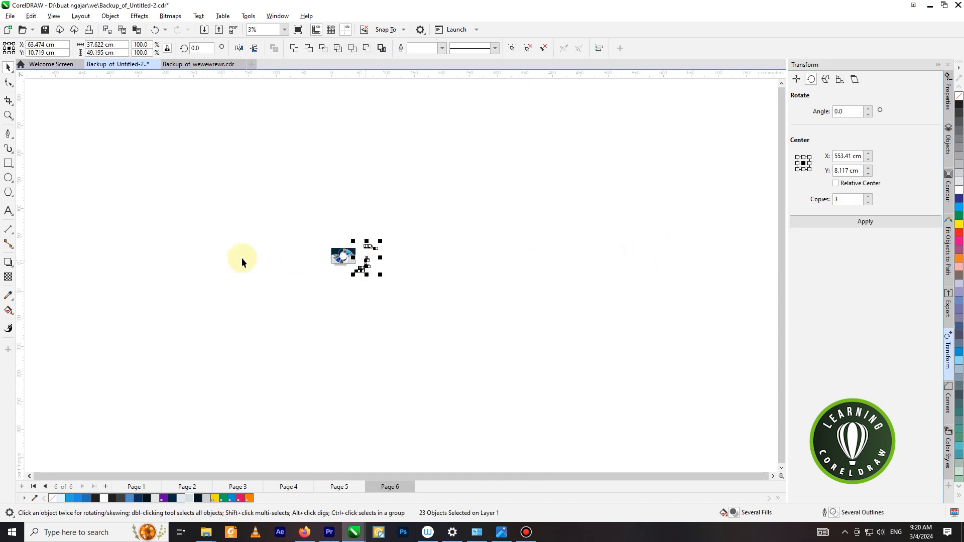
Move the "20 24" title with its captions and divider onto the white centre circle and bring it to the front
scroll(258, 259, up, 5)
drag(619, 122, 734, 189)
drag(683, 160, 450, 239)
scroll(451, 268, up, 2)
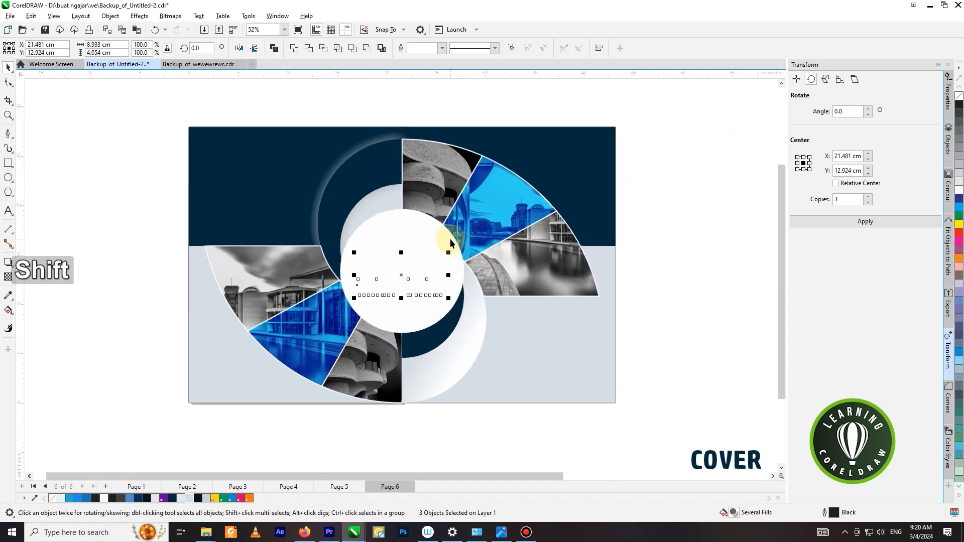
key(shift+Page_Up)
scroll(458, 231, down, 1)
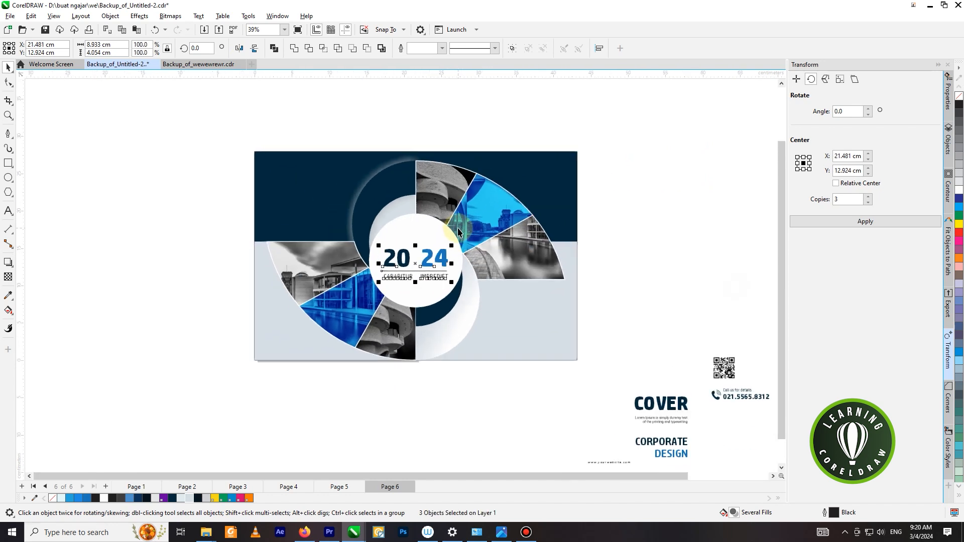
Group the "20 24" title elements and align the group with the white circle's centre horizontally and vertically
key(ctrl+g)
shift+click(441, 228)
key(c)
key(e)
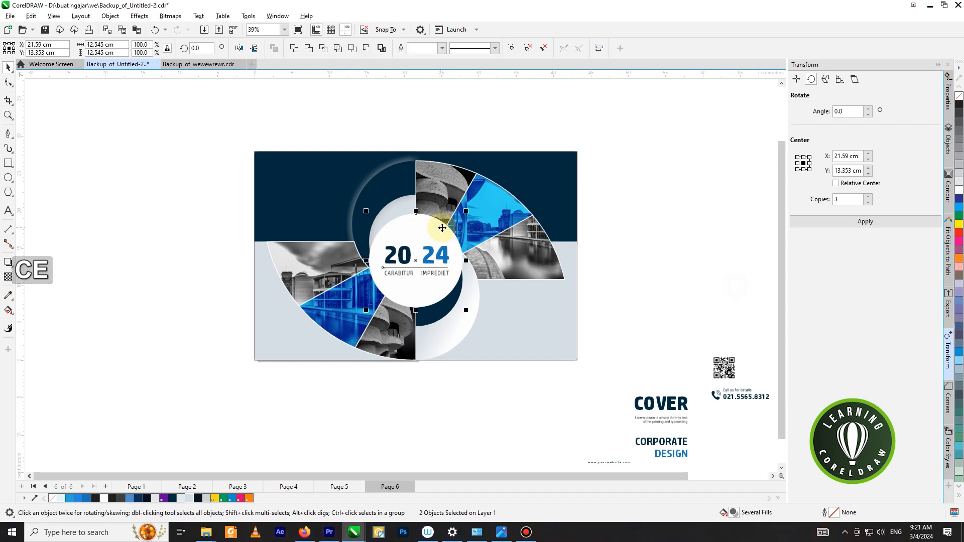
Place the QR code and phone contact block in the lower-left corner of the back cover
scroll(441, 228, down, 2)
click(670, 296)
drag(598, 327, 345, 285)
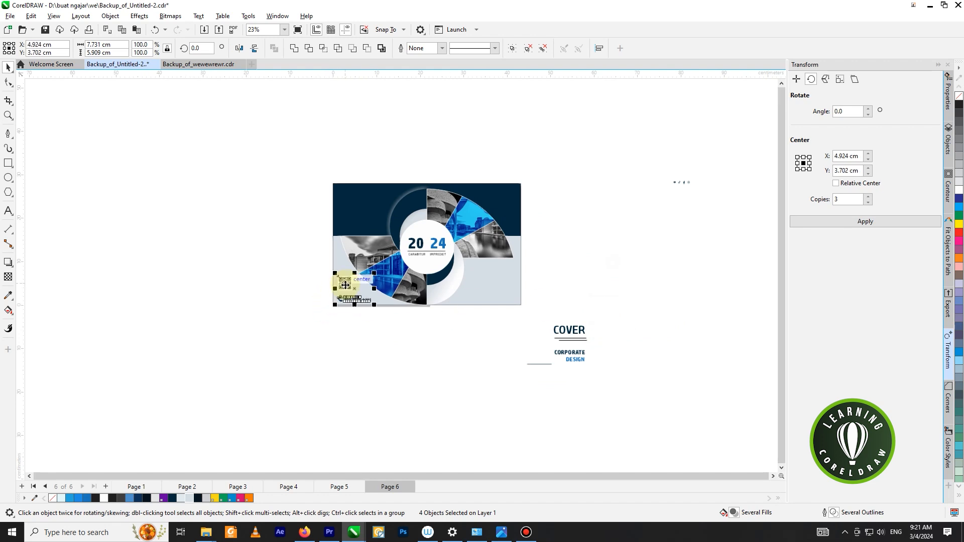
click(263, 293)
Place copies of the COVER heading with its paragraph, the CORPORATE DESIGN text and the website line on the front cover's lower right
drag(618, 310, 494, 276)
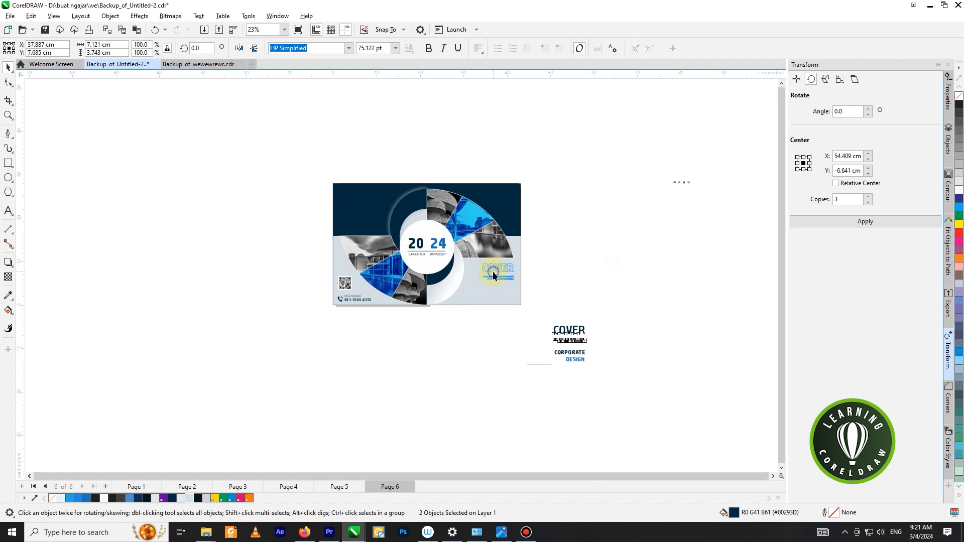
drag(493, 271, 494, 272)
drag(632, 324, 604, 343)
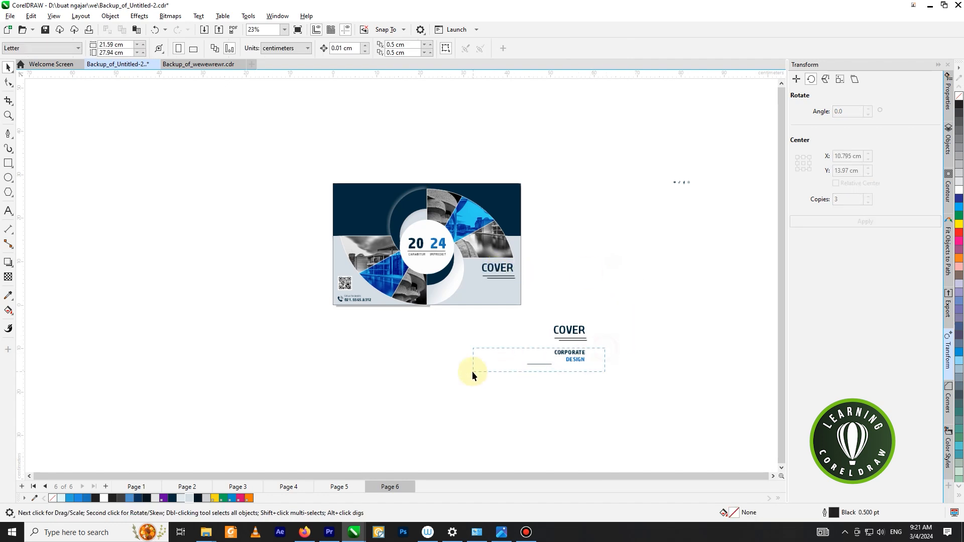
drag(472, 372, 472, 372)
drag(576, 356, 538, 284)
scroll(509, 294, up, 4)
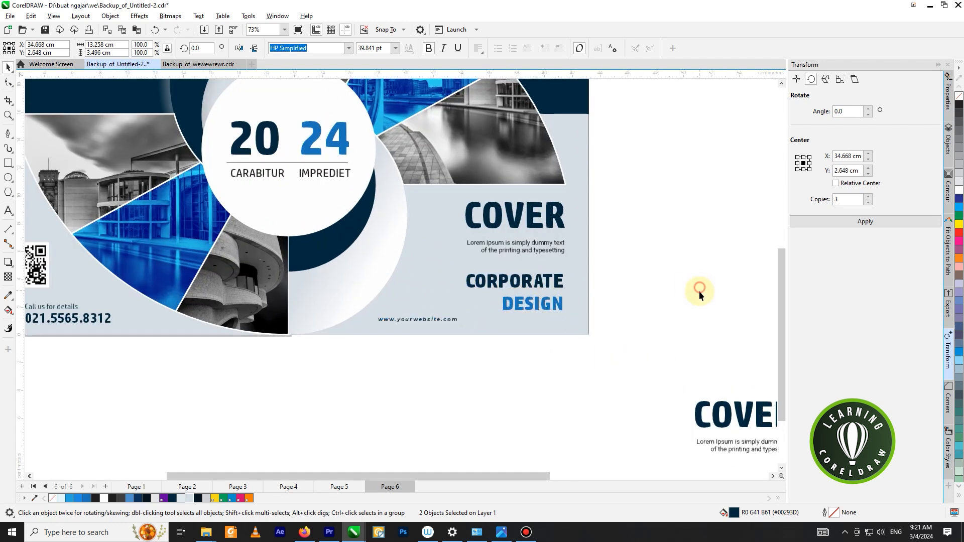
click(699, 291)
Move the social media icons and handle into the front cover's upper-right corner
scroll(691, 288, down, 4)
scroll(667, 213, down, 2)
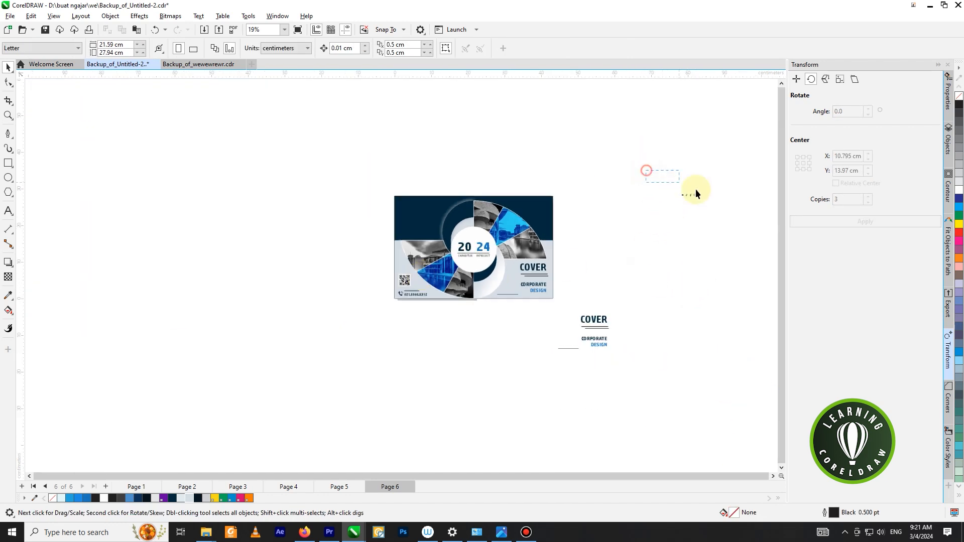
drag(695, 189, 534, 204)
click(628, 201)
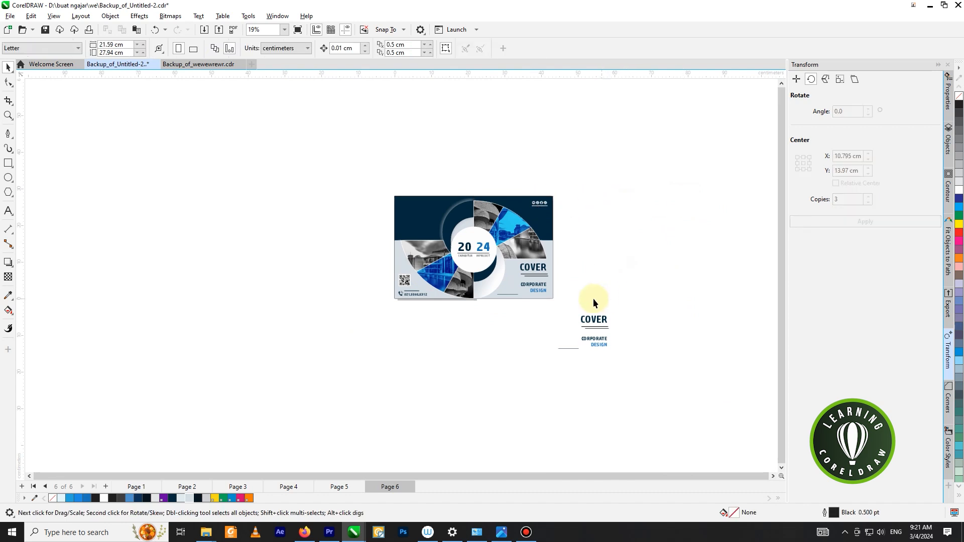
Position the white LEARNING COREL DRAW logo and its text on the navy area of the back cover's upper left
scroll(264, 294, down, 2)
drag(648, 383, 648, 383)
click(571, 236)
drag(458, 296, 458, 297)
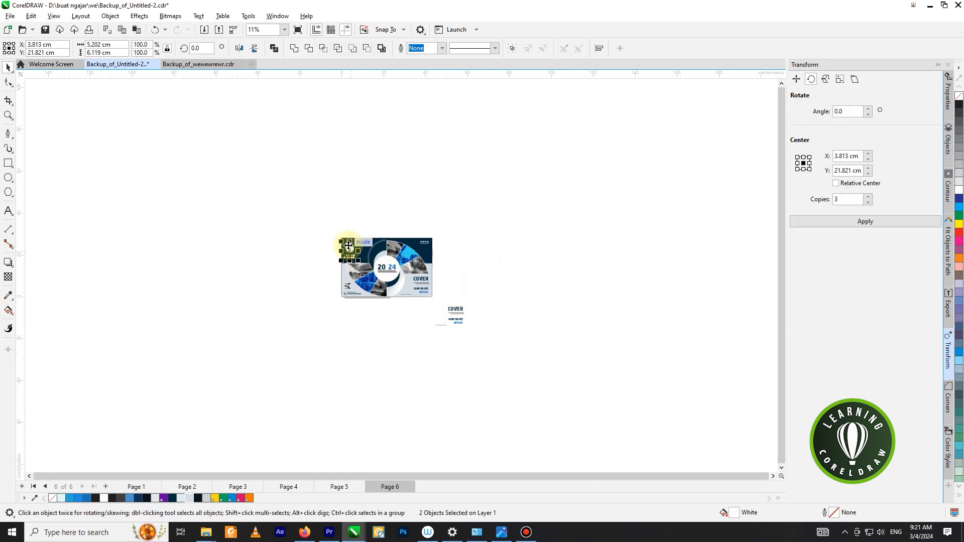
scroll(351, 252, up, 4)
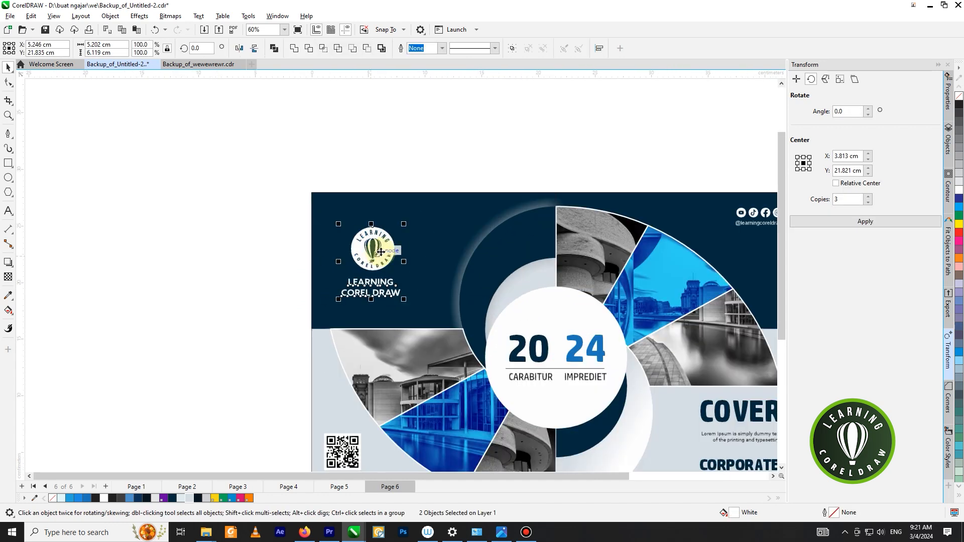
scroll(604, 352, down, 3)
Delete the leftover COVER, CORPORATE DESIGN and website texts lying outside the page
drag(534, 358, 499, 371)
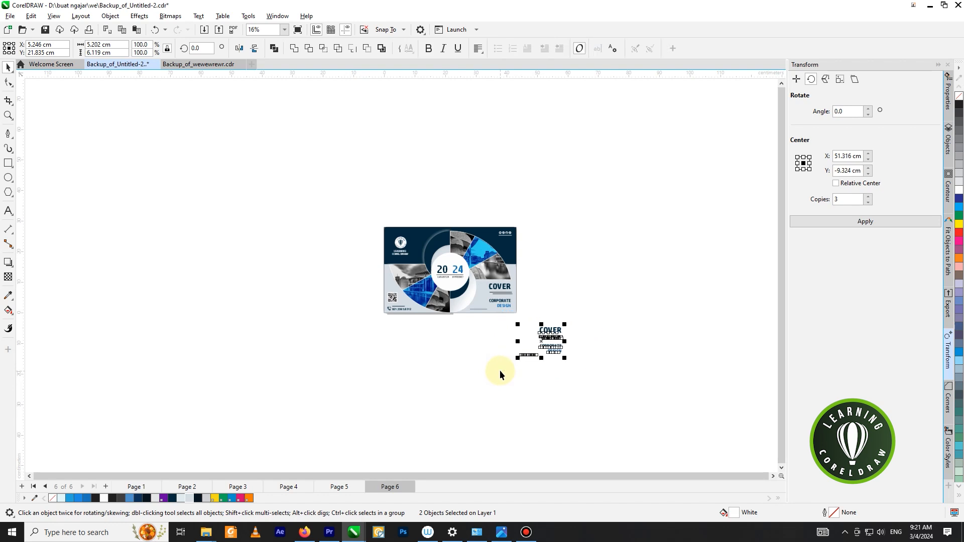
key(Delete)
scroll(467, 348, up, 3)
click(576, 285)
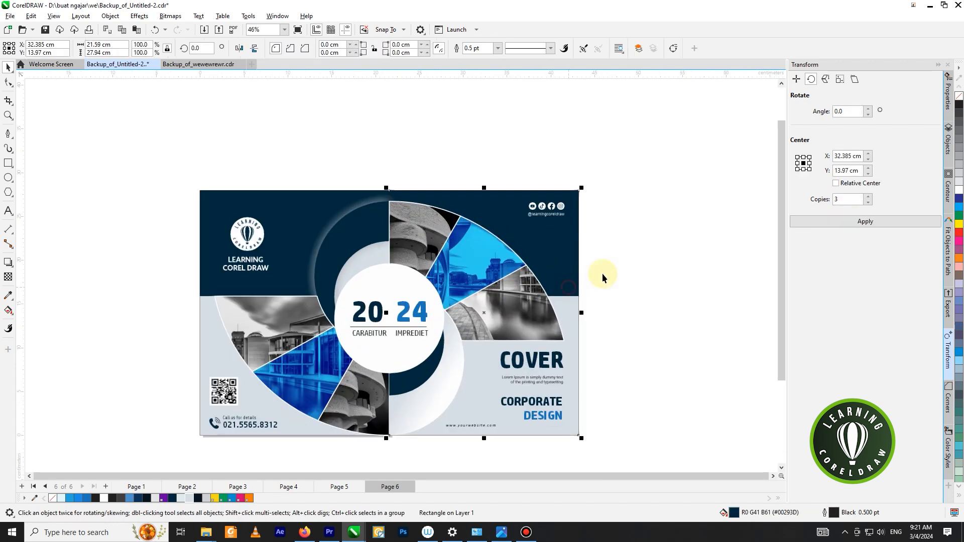
click(705, 209)
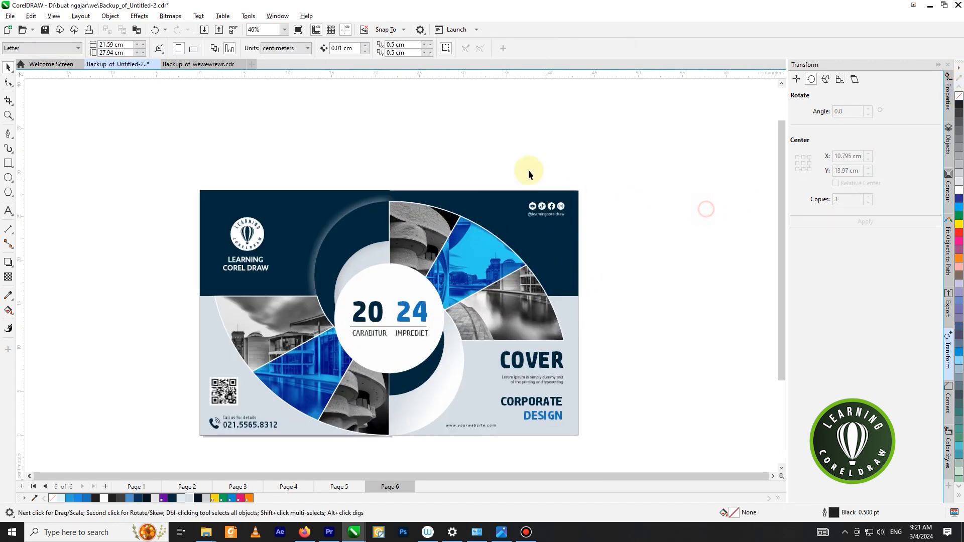
Draw a rectangle about 11.6 by 5.8 cm over the front cover's right edge, its base aligned with the right-hand photo's lower edge
scroll(524, 295, down, 1)
scroll(559, 267, up, 2)
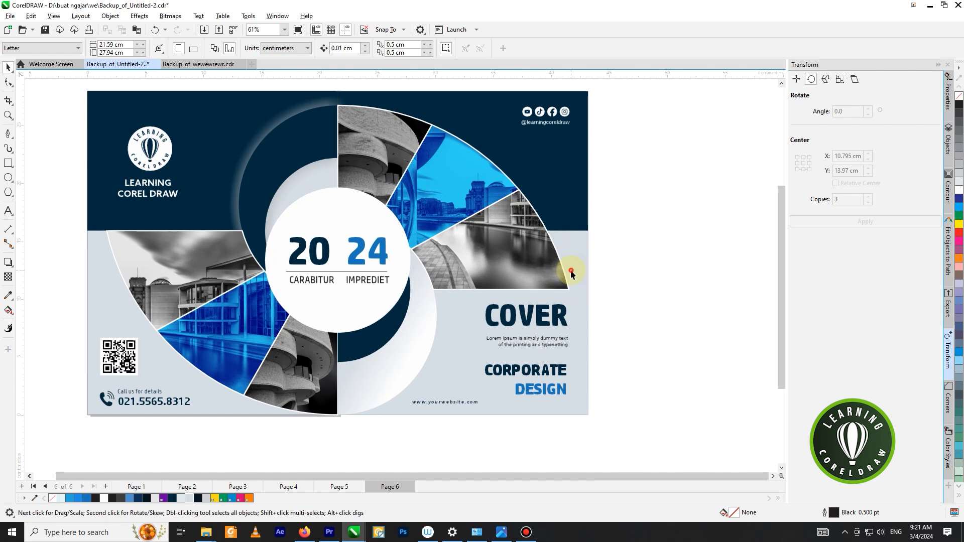
click(572, 273)
click(8, 164)
drag(490, 224, 624, 291)
scroll(625, 291, up, 4)
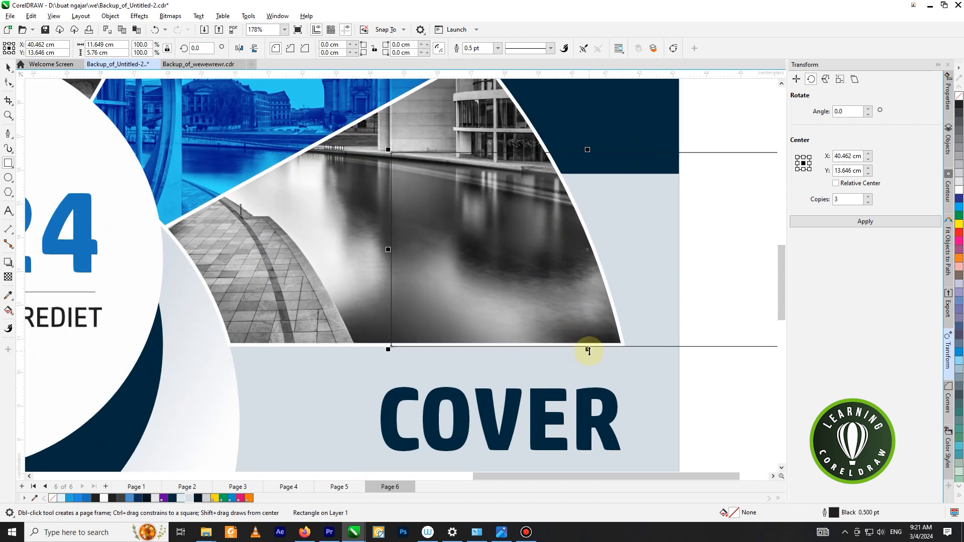
drag(588, 351, 595, 349)
scroll(562, 276, down, 5)
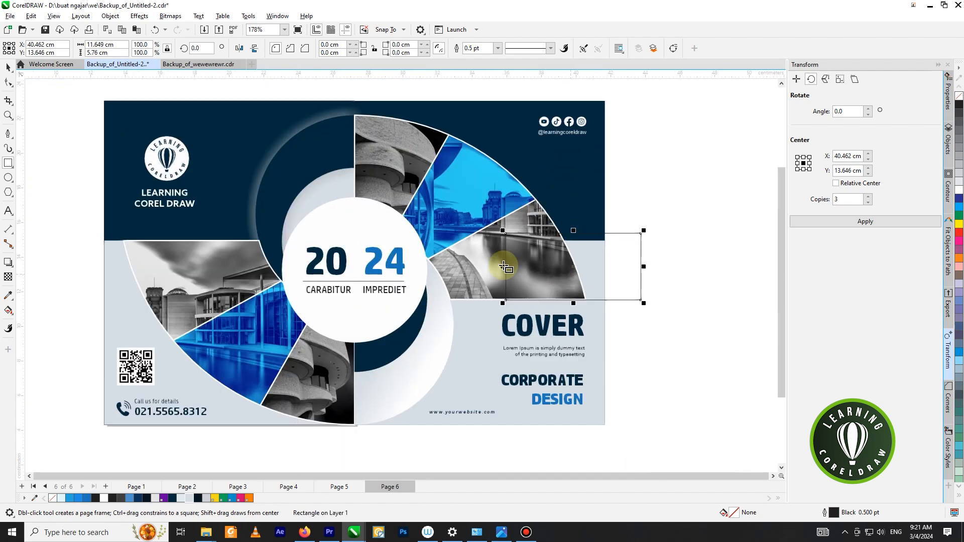
click(8, 67)
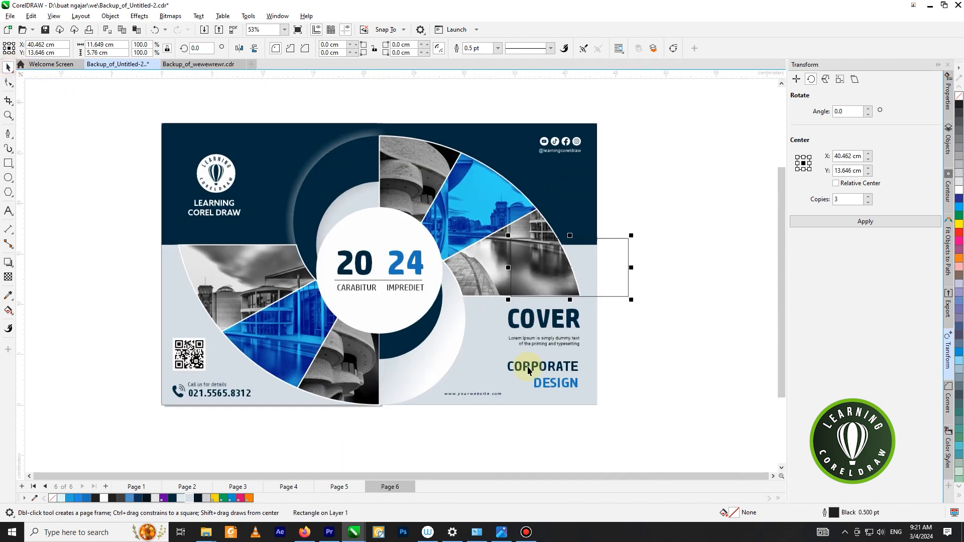
Trim the light grey background with the new rectangle so navy reaches the right-hand photo's base, and delete the rectangle
shift+click(475, 366)
drag(612, 257, 717, 259)
key(Delete)
scroll(628, 179, down, 3)
scroll(625, 151, up, 2)
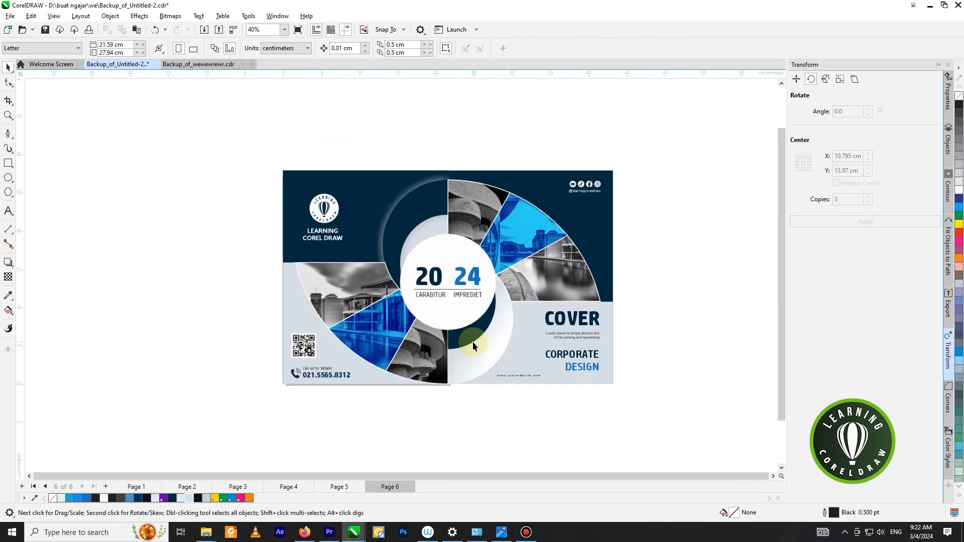
Fill the navy inner crescent below the white circle with blue
click(472, 342)
click(469, 342)
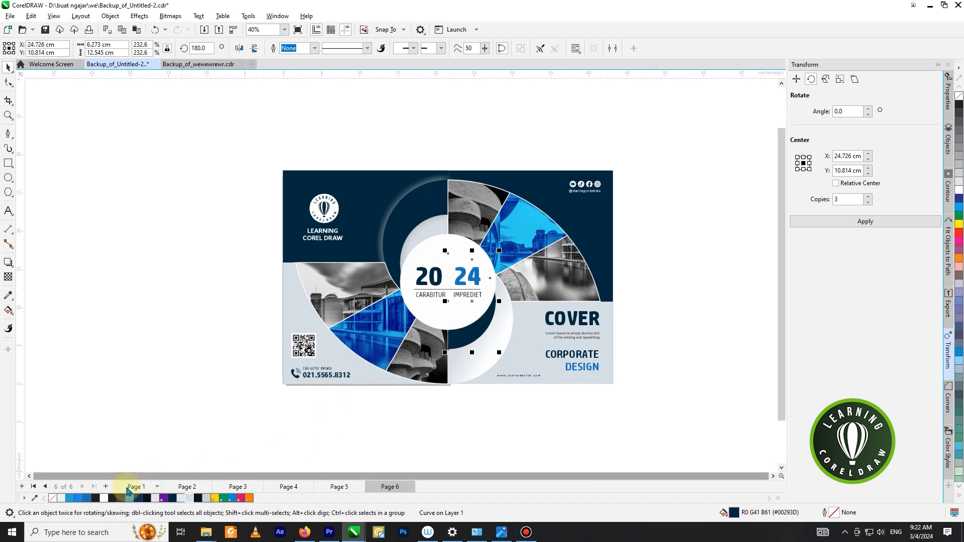
click(90, 498)
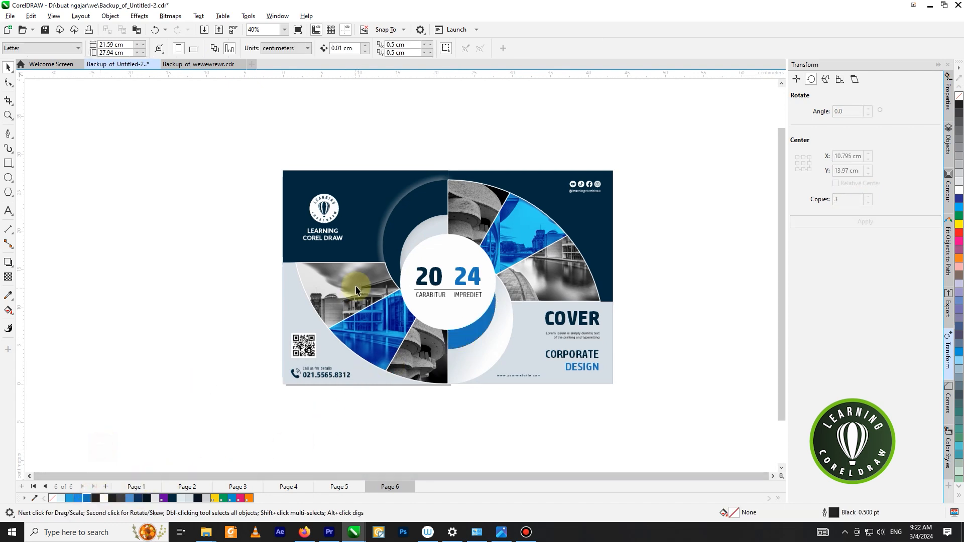
key(Escape)
Reorder the upper-left navy crescent with its drop shadow to sit directly in front of the light grey background
click(411, 236)
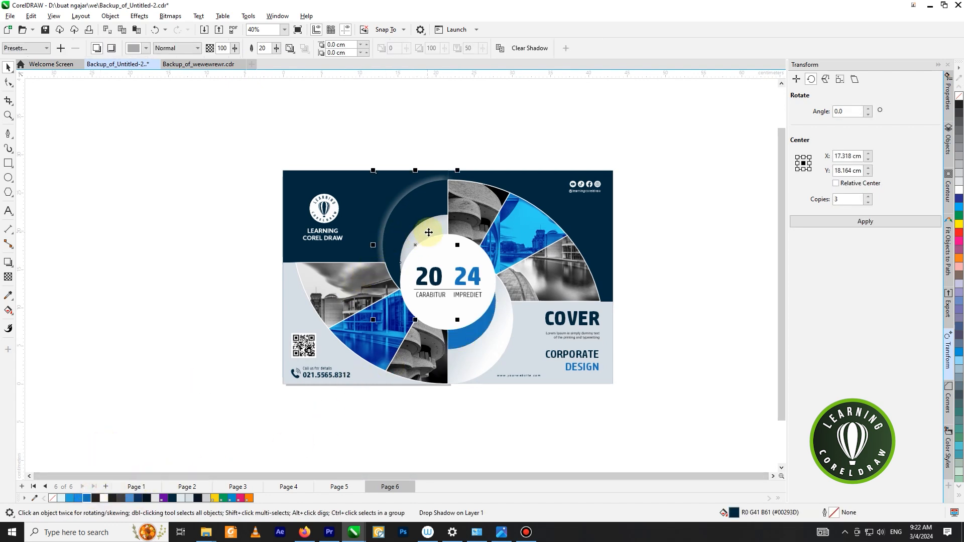
drag(391, 129, 459, 298)
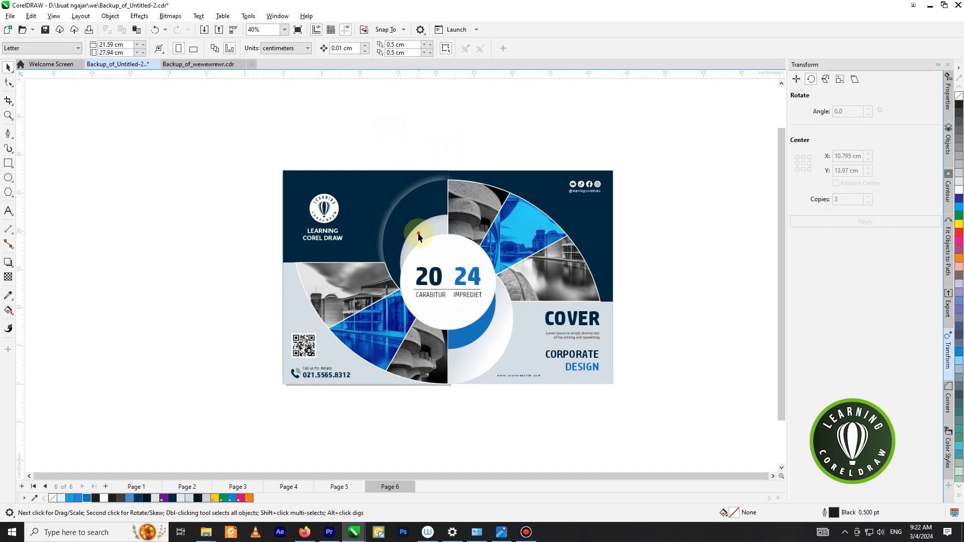
click(410, 222)
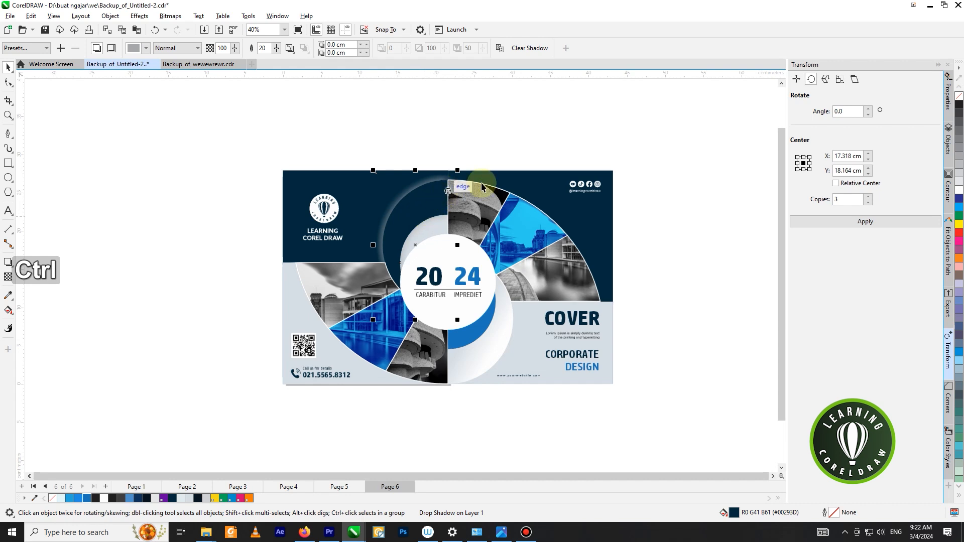
right_click(420, 211)
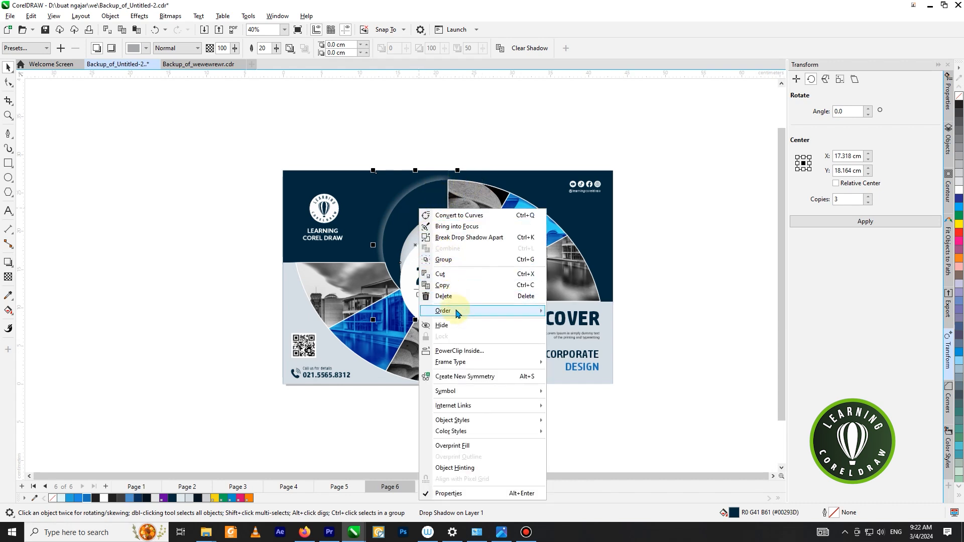
mouse_move(447, 310)
click(592, 384)
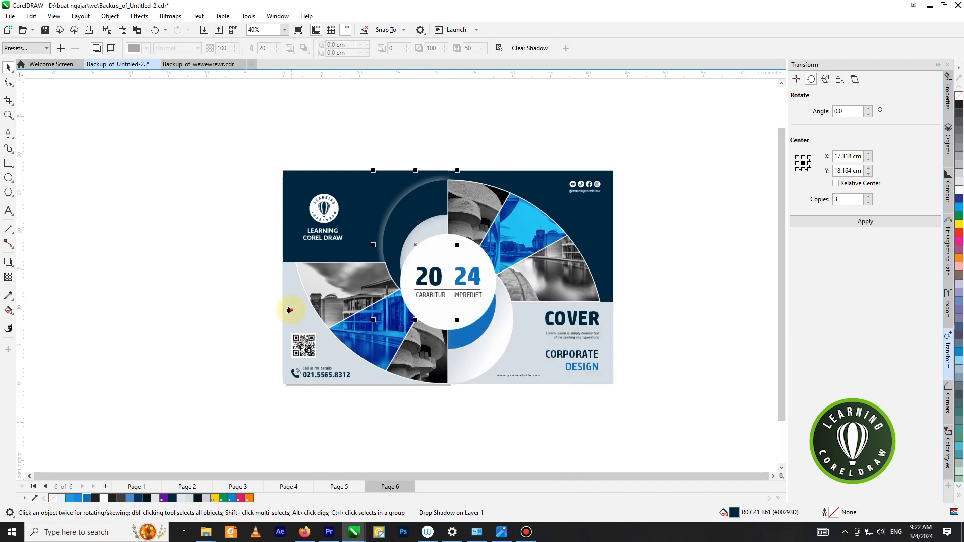
click(372, 285)
click(429, 230)
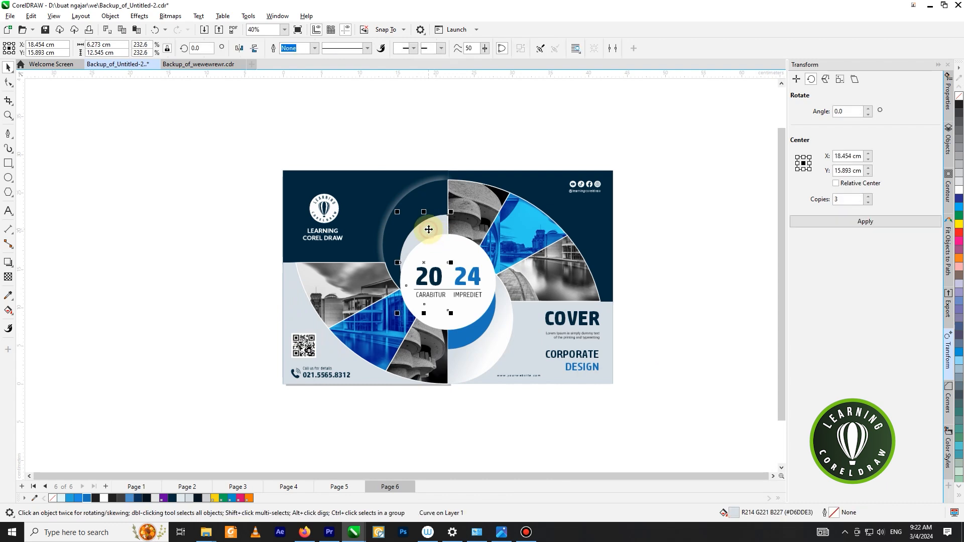
drag(427, 227, 401, 206)
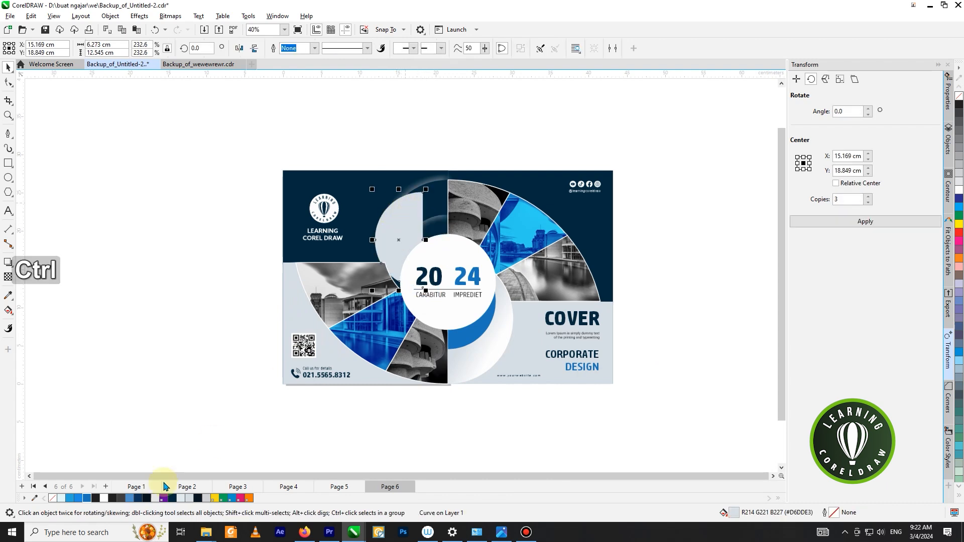
key(ctrl+z)
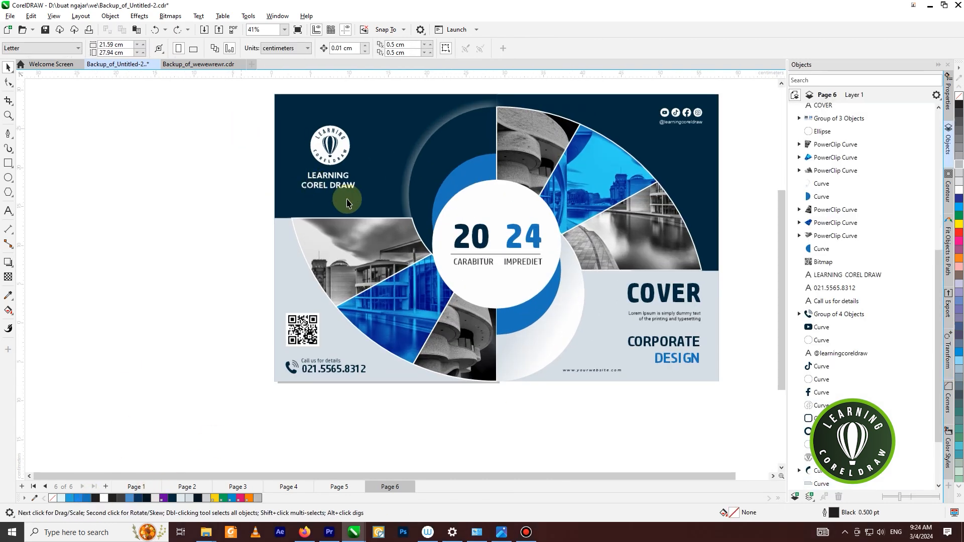
Apply a gradient fill of white and light grey to the white centre circle
scroll(347, 199, up, 1)
scroll(423, 211, down, 1)
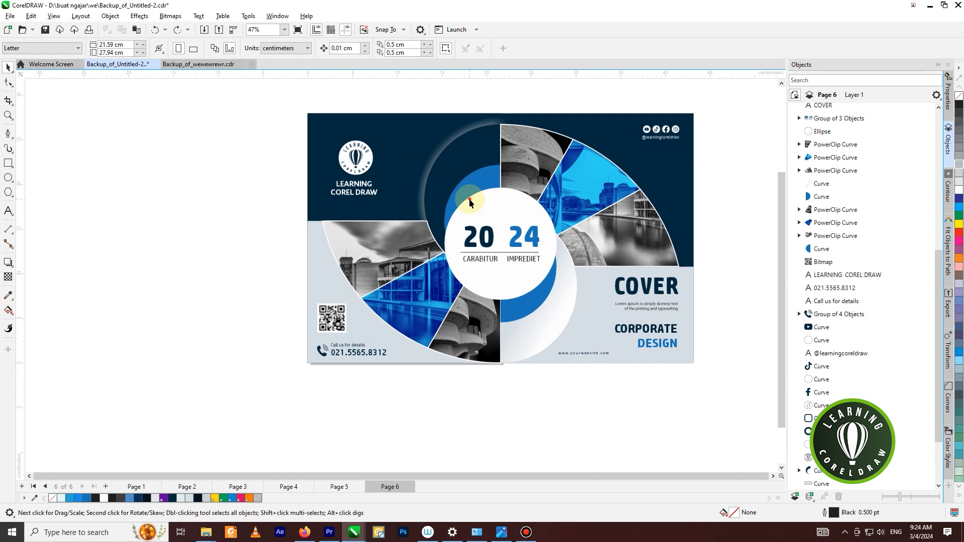
click(468, 204)
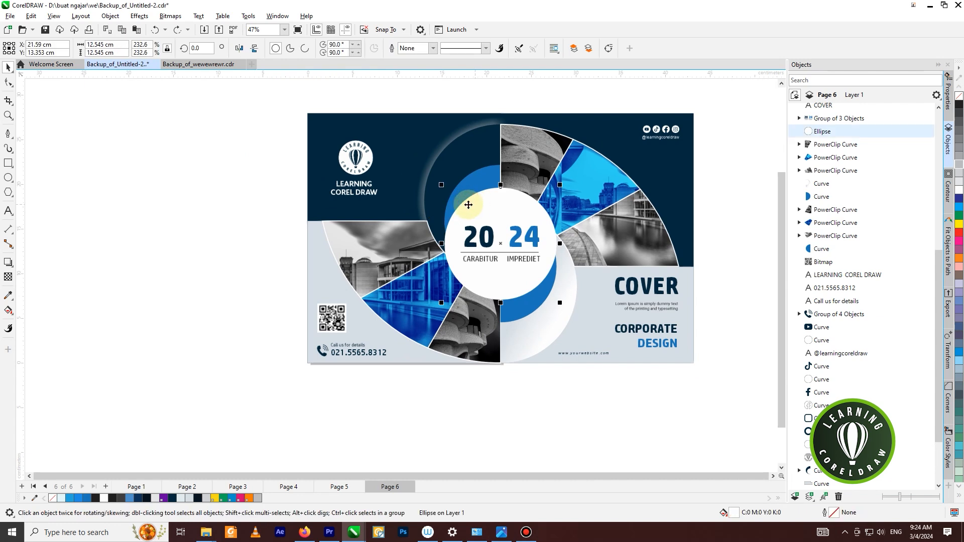
click(8, 263)
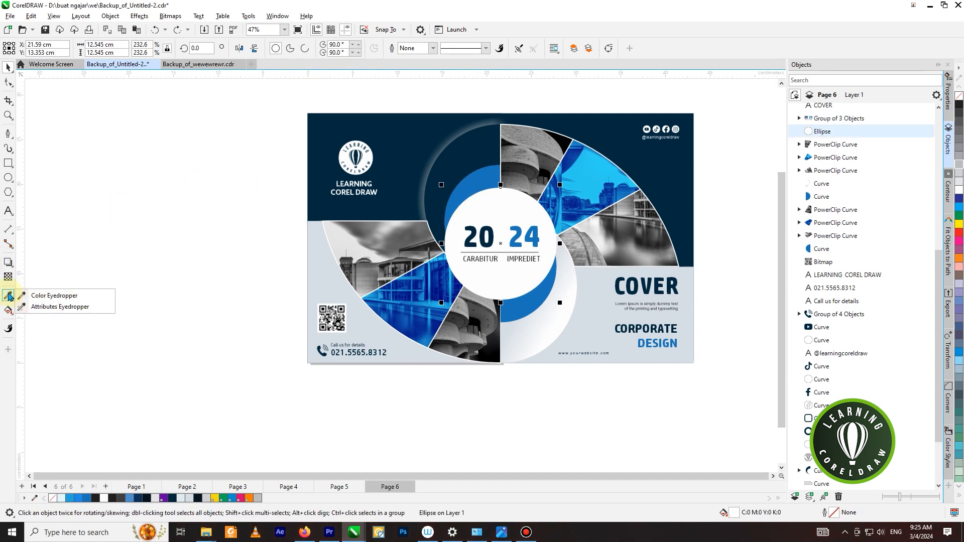
click(36, 312)
scroll(473, 244, up, 1)
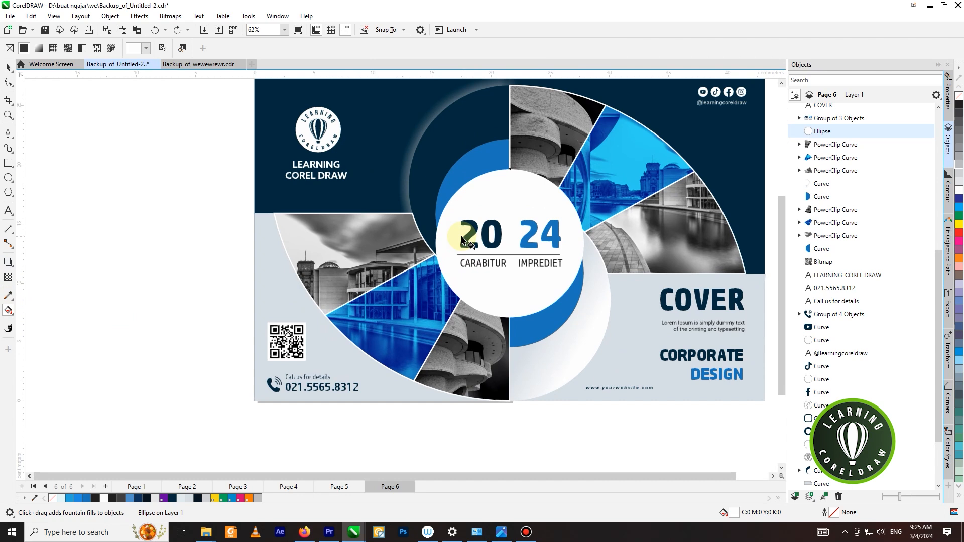
drag(540, 264, 475, 223)
click(191, 498)
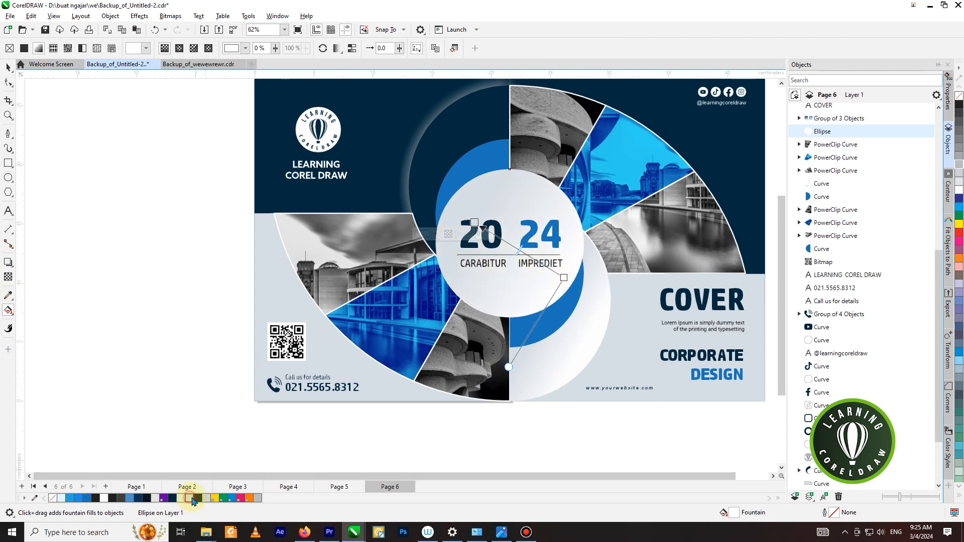
Apply a light grey to white gradient to the lower background, running from beside the COVER title down-left to the page base
scroll(417, 316, down, 1)
click(563, 295)
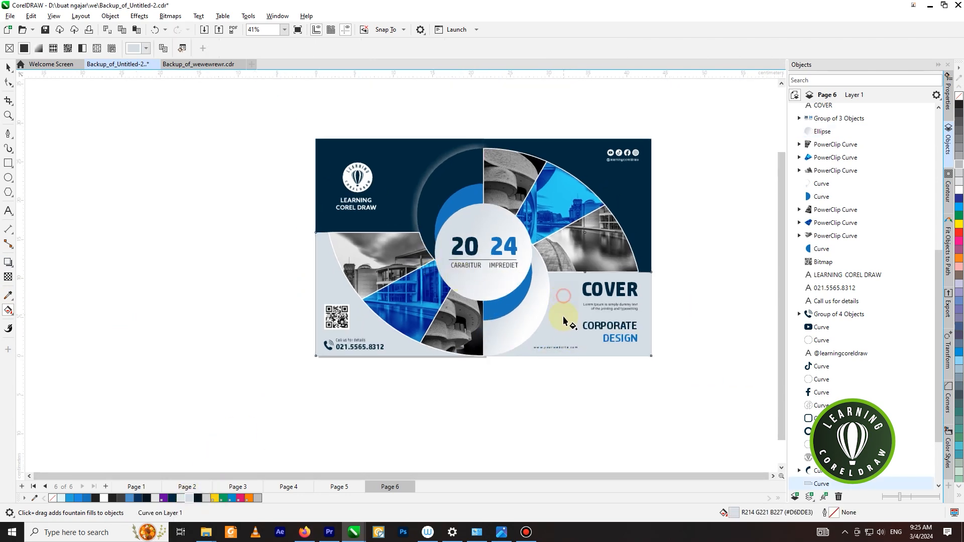
drag(561, 289, 561, 348)
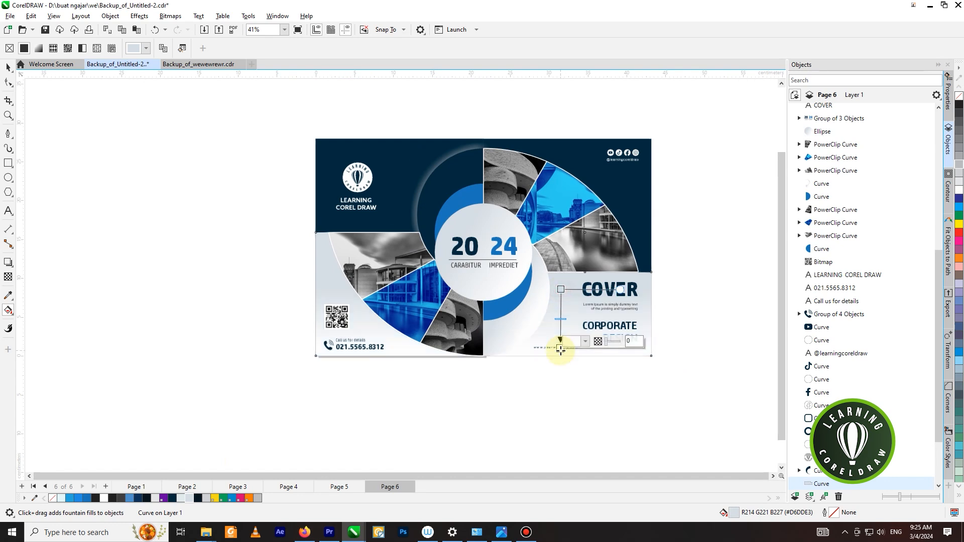
drag(560, 348, 520, 353)
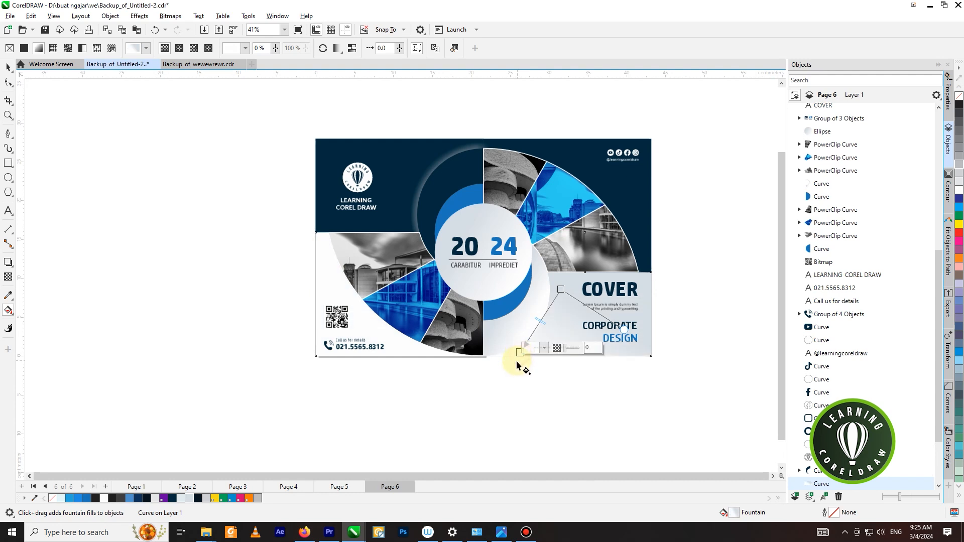
Set the background gradient's end colour to a pale blue of C 5, M 1, Y 0, K 0
click(533, 347)
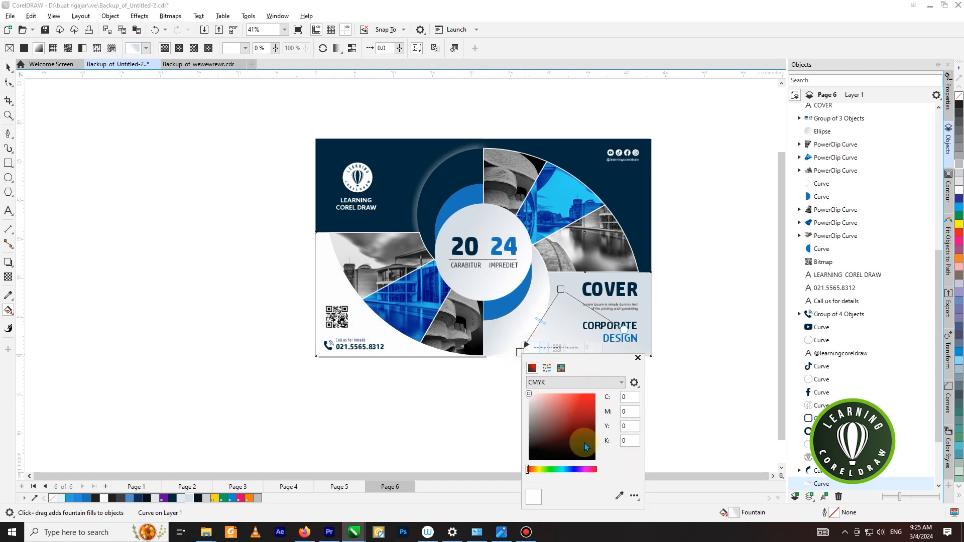
click(619, 497)
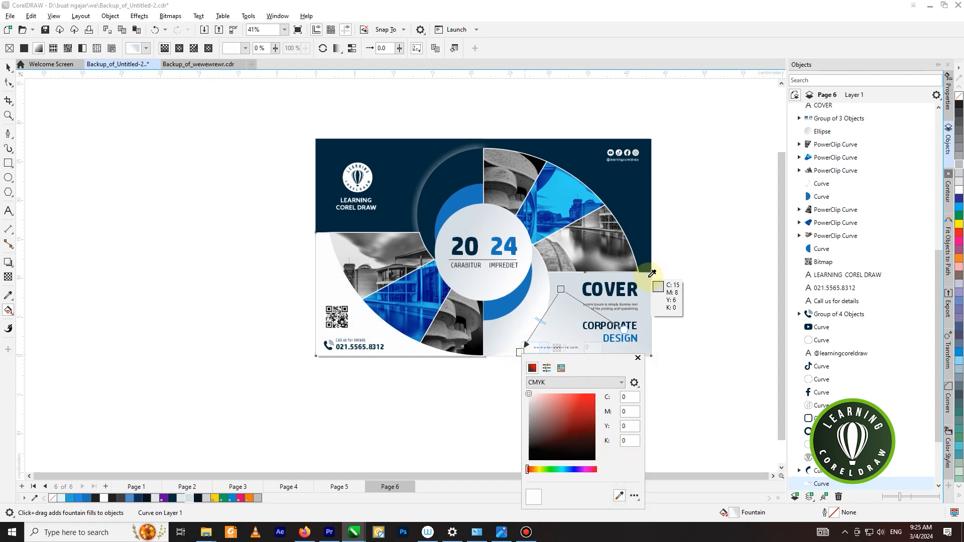
click(648, 274)
click(533, 399)
drag(534, 401, 533, 398)
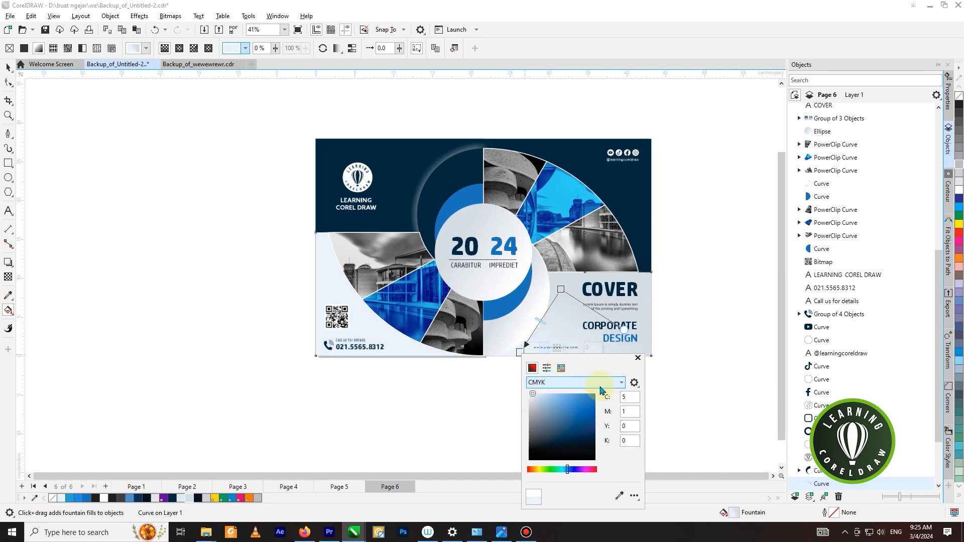
click(678, 367)
click(678, 367)
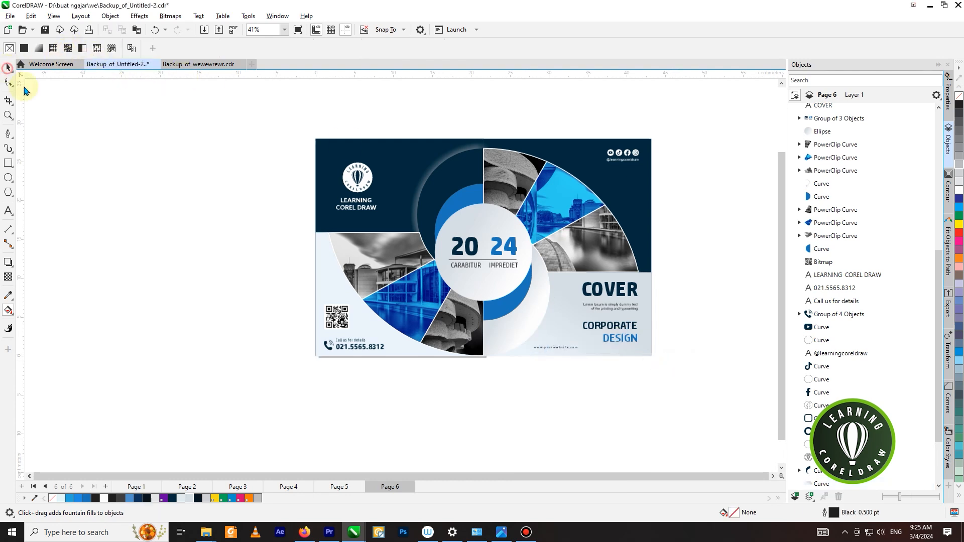
Try to move the front cover's objects away from the back cover, and undo the move
click(8, 67)
scroll(542, 195, down, 1)
scroll(633, 221, up, 1)
drag(644, 94, 507, 351)
drag(452, 366, 449, 368)
drag(527, 252, 657, 246)
key(ctrl+z)
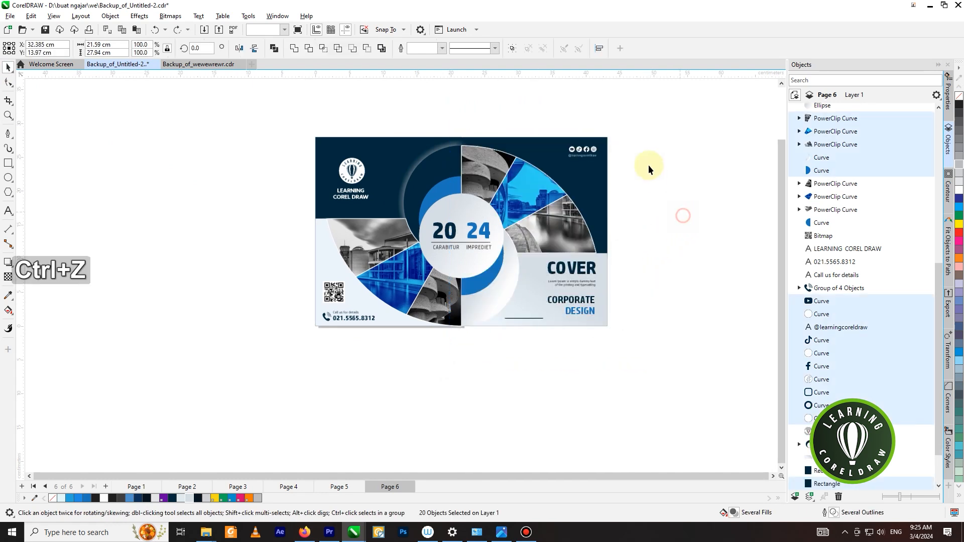
Cut all the cover artwork and add a page-sized rectangle to the emptied page
key(ctrl+a)
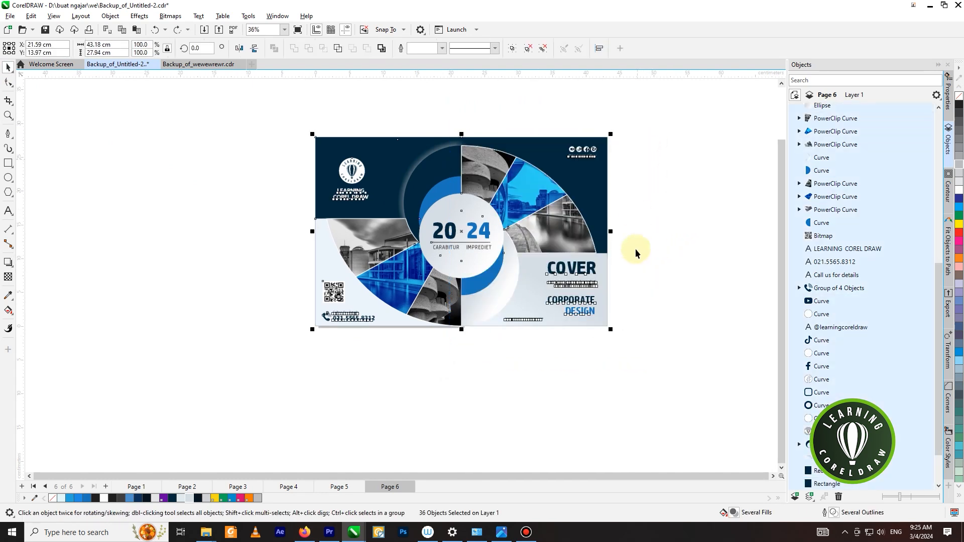
key(ctrl+x)
click(589, 388)
click(407, 243)
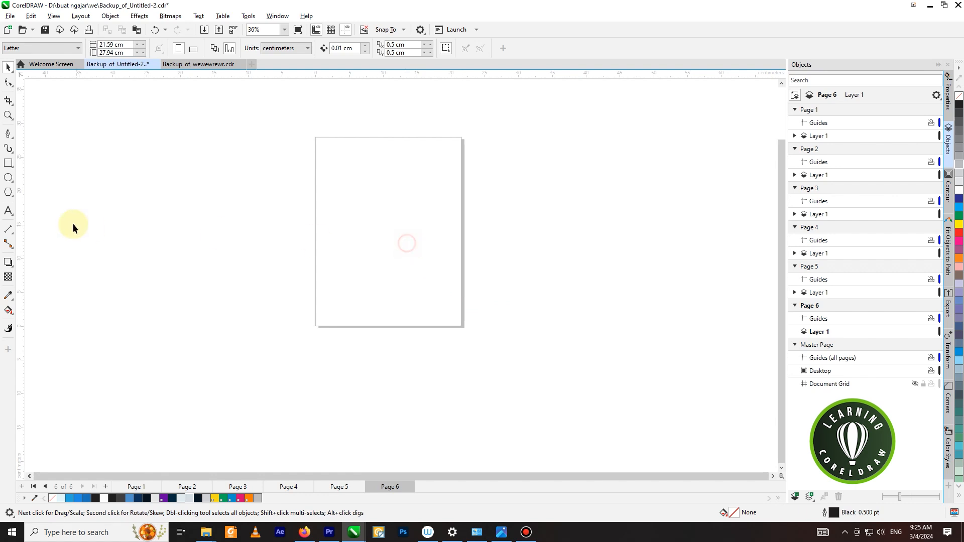
double_click(8, 165)
Draw an ellipse left of the page and PowerClip it inside the page-sized rectangle
click(8, 178)
drag(95, 185, 169, 237)
right_click(146, 220)
click(216, 339)
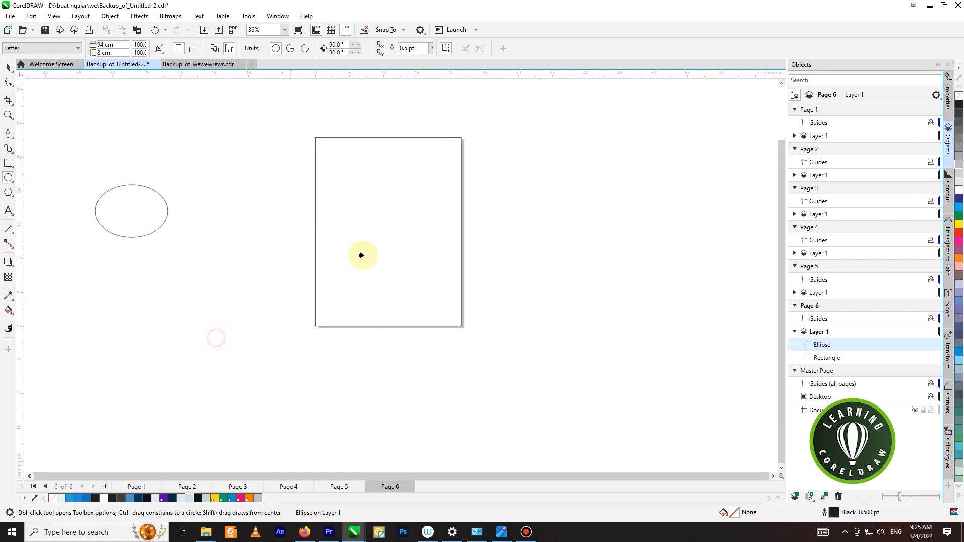
click(360, 256)
Edit the rectangle's PowerClip contents, shift the ellipse slightly, paste the cut artwork inside and finish editing
right_click(376, 190)
click(426, 206)
drag(180, 211, 150, 203)
click(431, 197)
key(ctrl+v)
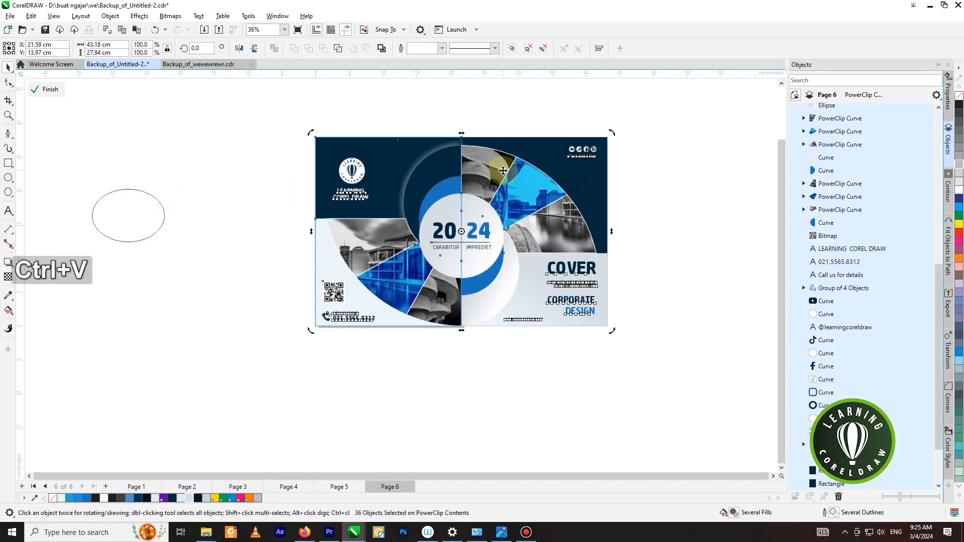
right_click(605, 170)
click(620, 176)
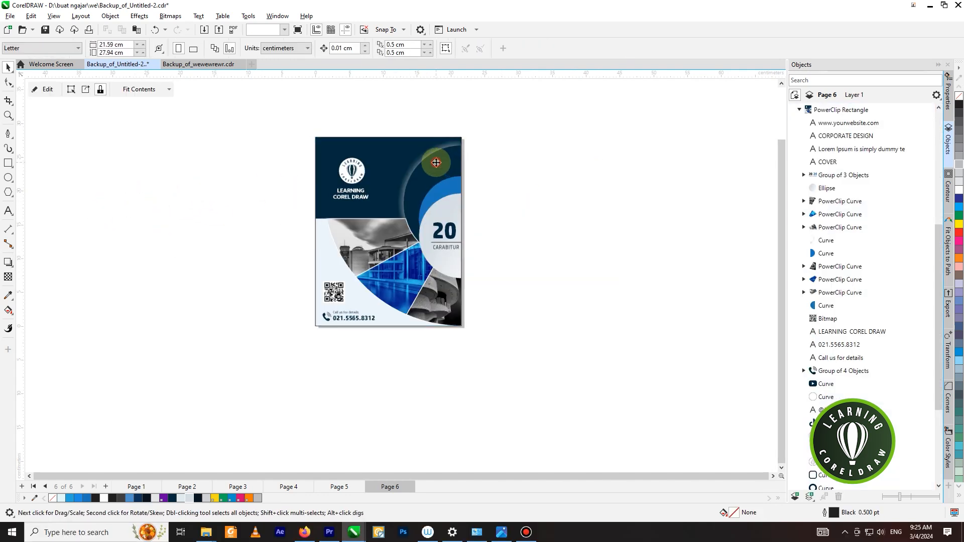
Duplicate the PowerClip rectangle and align the copy flush against the original's right edge
click(435, 163)
drag(397, 154, 585, 171)
drag(507, 152, 465, 140)
Replace the duplicate PowerClip's contents with the pasted artwork in its original position so its frame holds the front cover, and finish editing
right_click(526, 192)
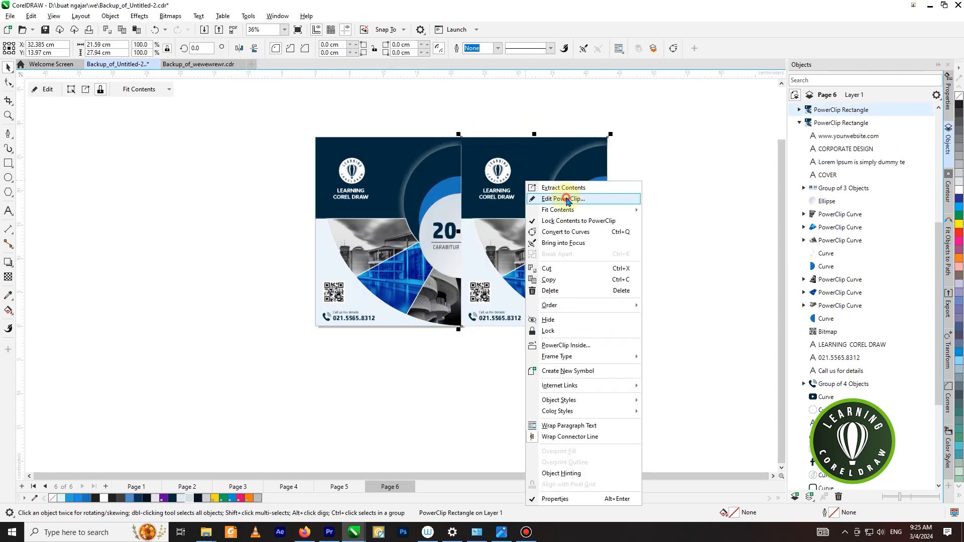
click(565, 201)
key(ctrl+a)
key(Delete)
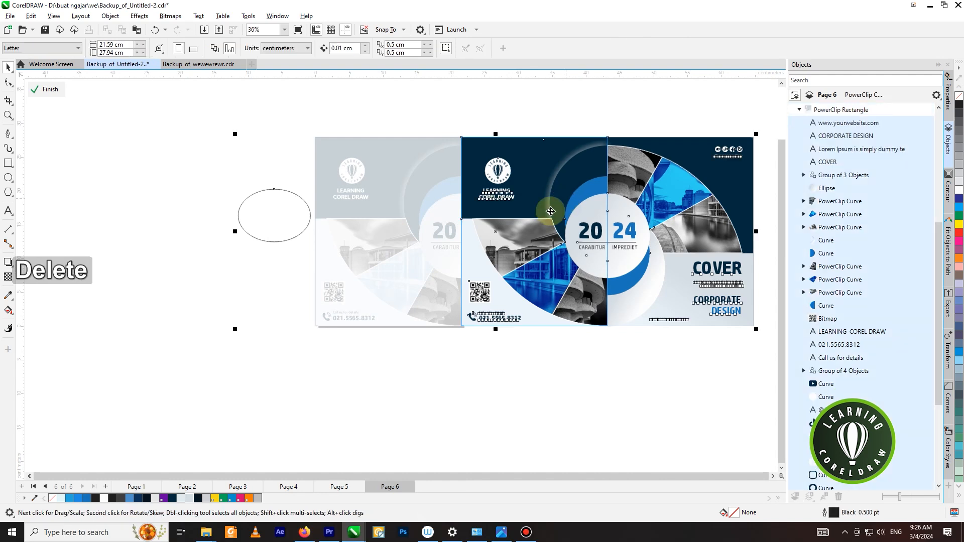
key(ctrl+a)
key(Delete)
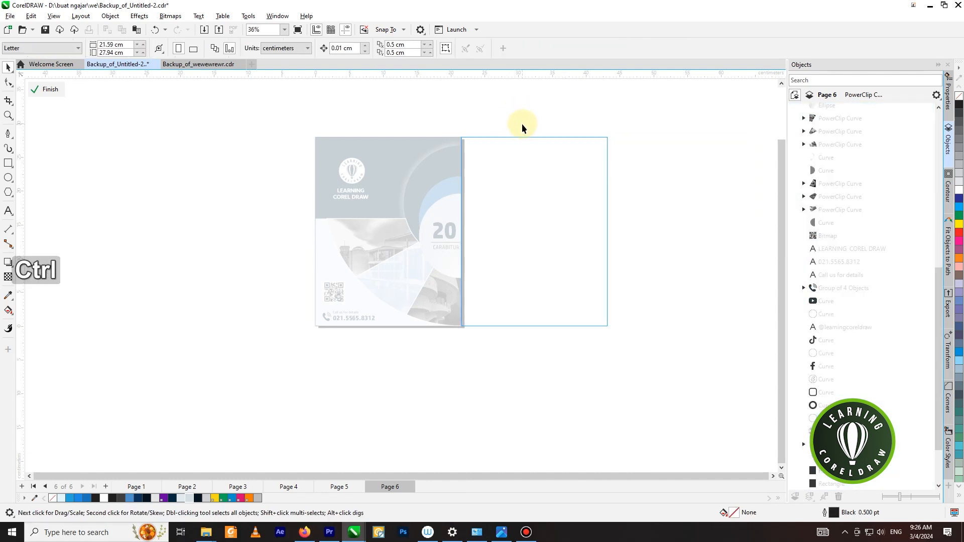
key(ctrl+v)
right_click(525, 138)
click(546, 146)
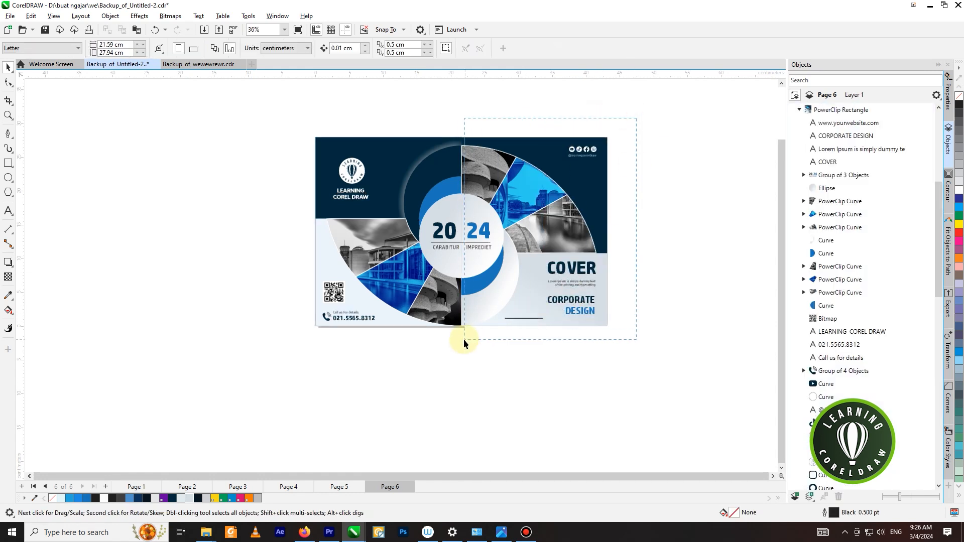
Shift the front cover right to leave a narrow gap beside the back cover, and preview both pages full screen
click(522, 203)
scroll(530, 197, up, 1)
scroll(530, 197, down, 1)
click(662, 195)
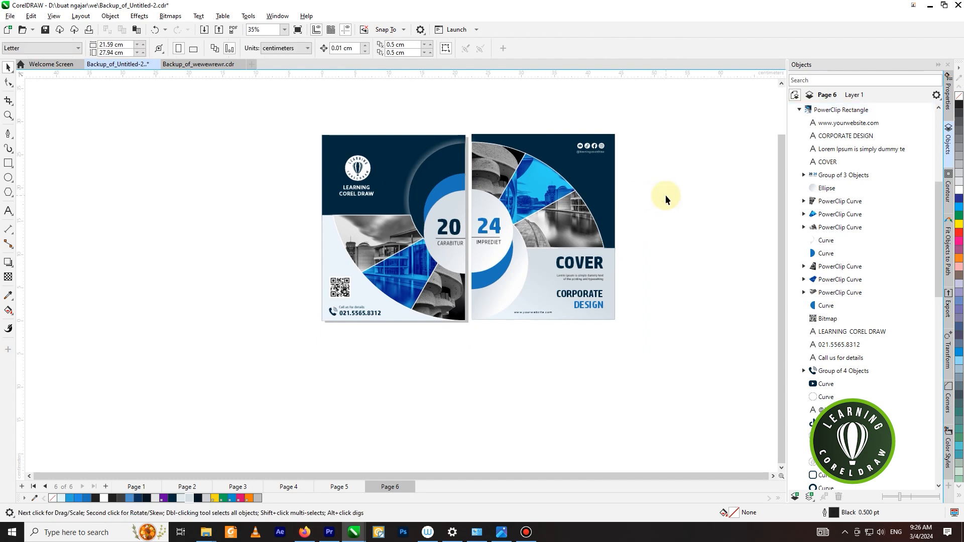
key(F4)
key(F9)
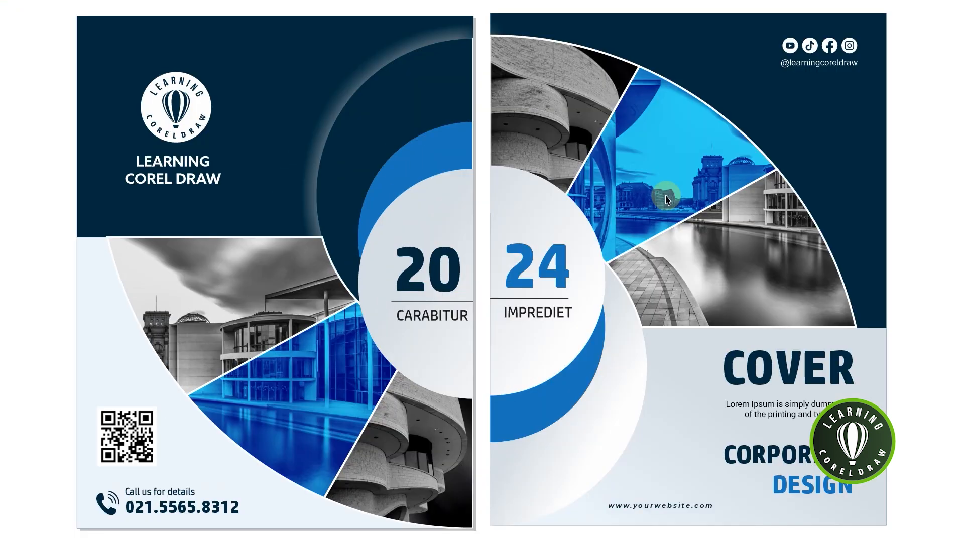